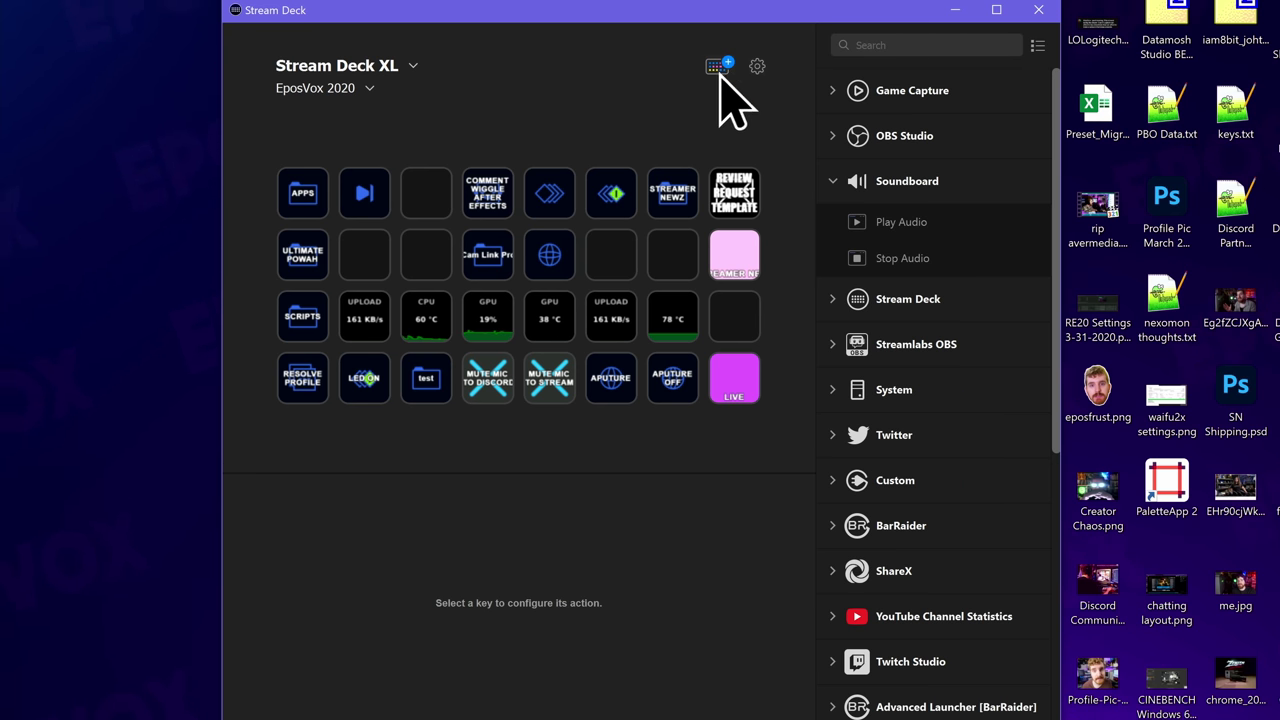
Step: Open the Stream Deck Store and look over the featured articles on its Discover page
left_click(724, 68)
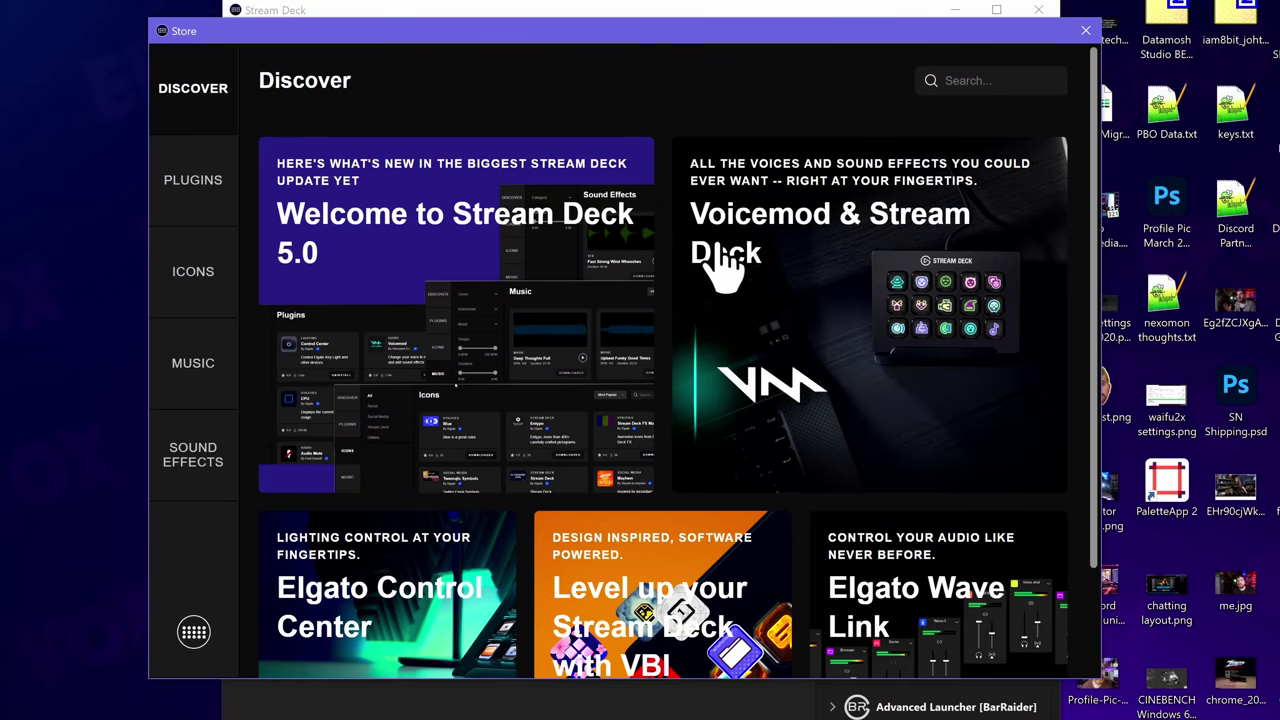
scroll(678, 262, "down", 1)
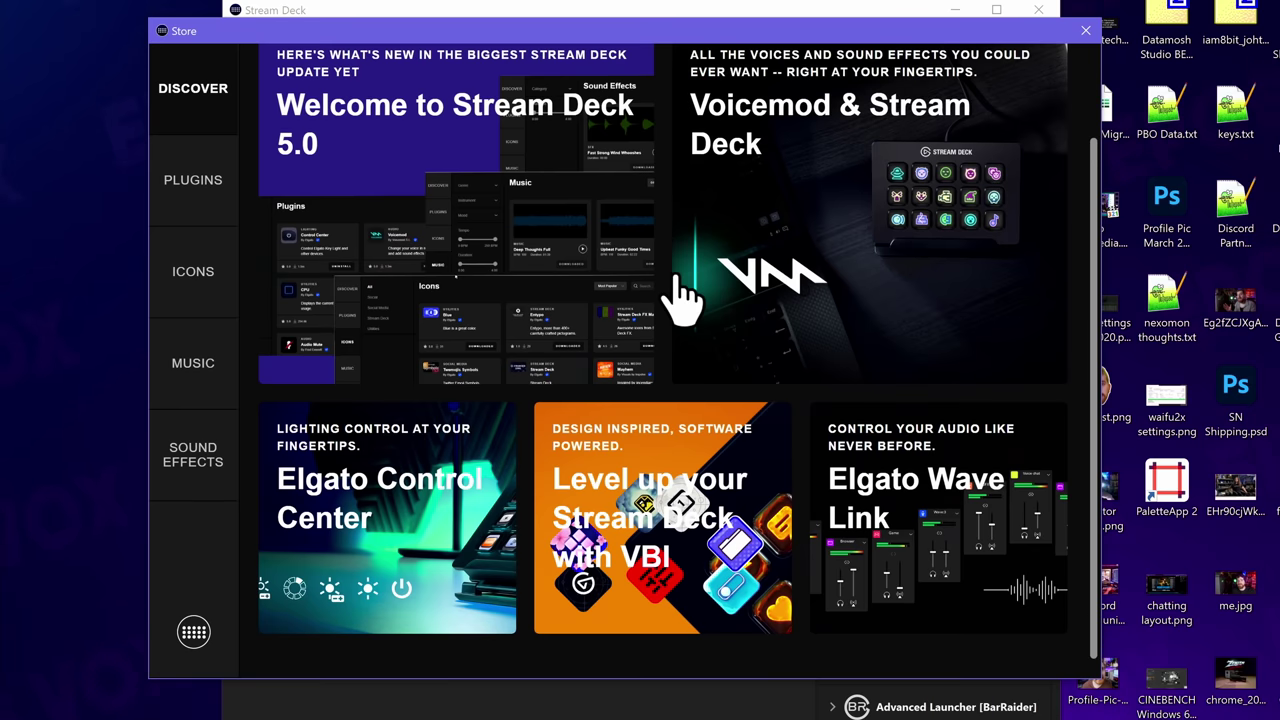
scroll(750, 400, "up", 1)
scroll(900, 550, "down", 1)
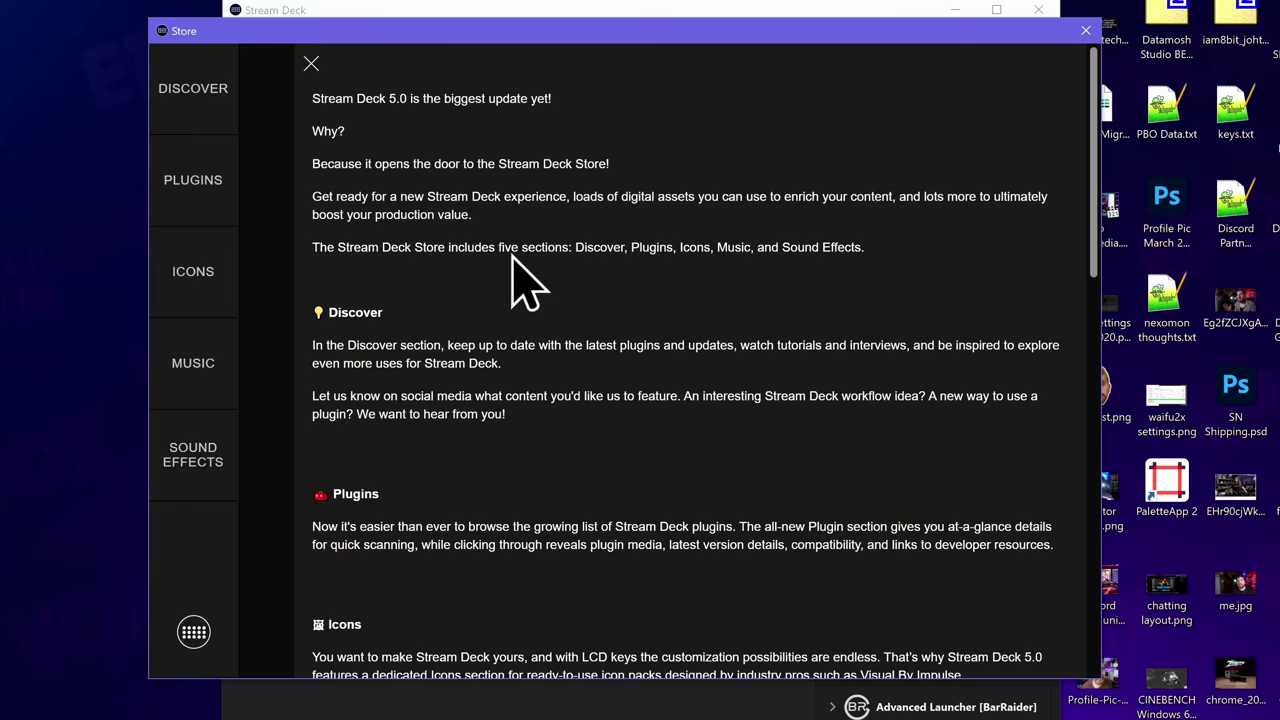
Step: Read through the "Welcome to Stream Deck 5.0" article to its end and close it
scroll(668, 448, "down", 3)
scroll(668, 425, "down", 15)
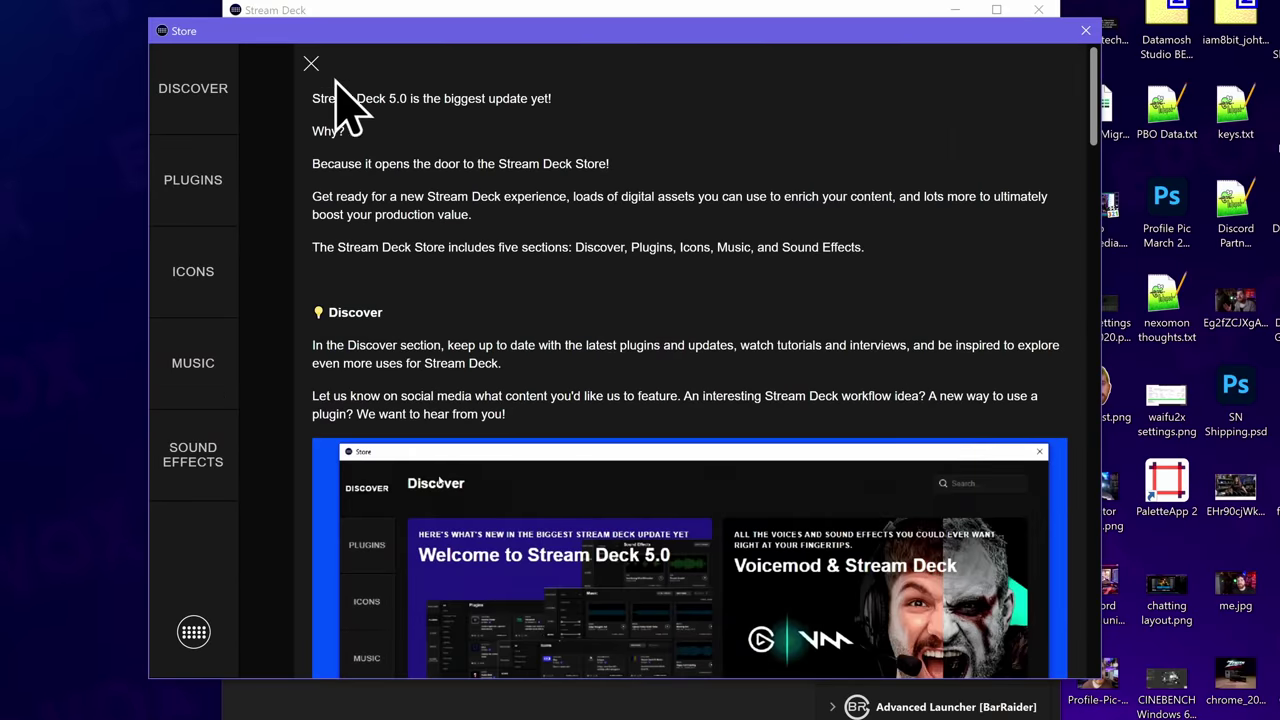
left_click(311, 64)
Step: Open the "Voicemod & Stream Deck" article, skim its contents and close it
left_click(849, 372)
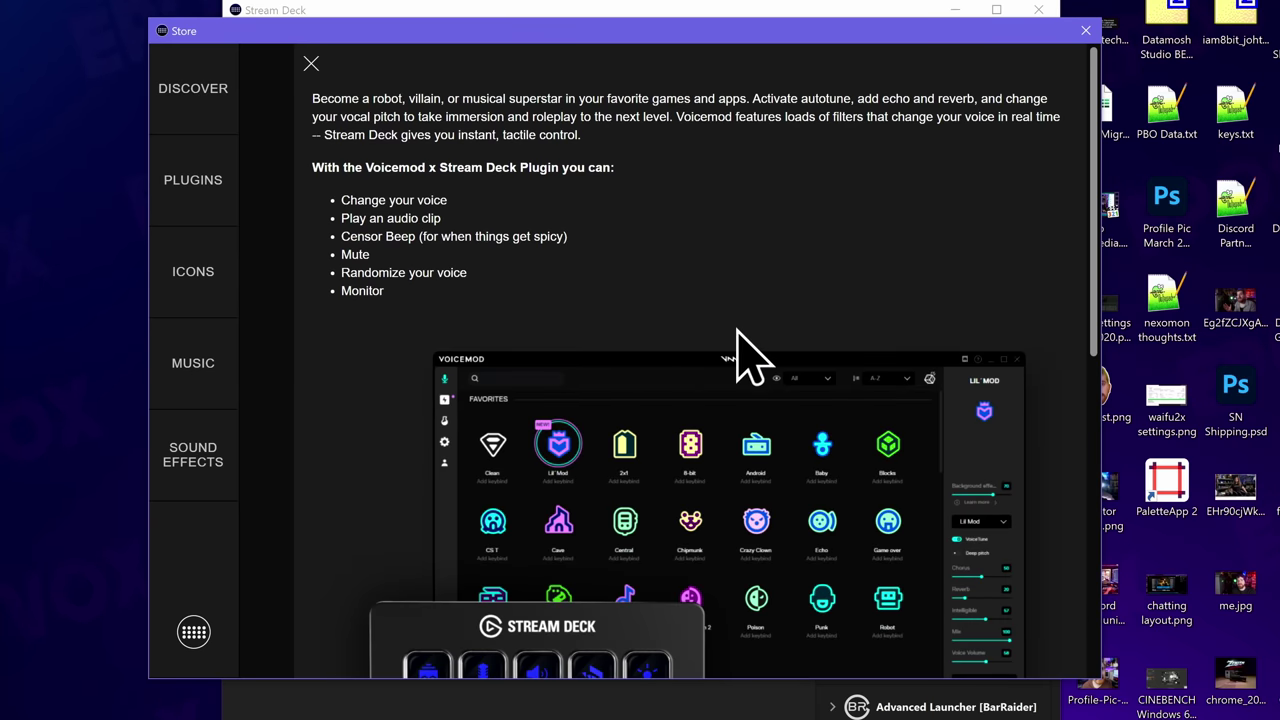
scroll(740, 345, "down", 5)
left_click(306, 68)
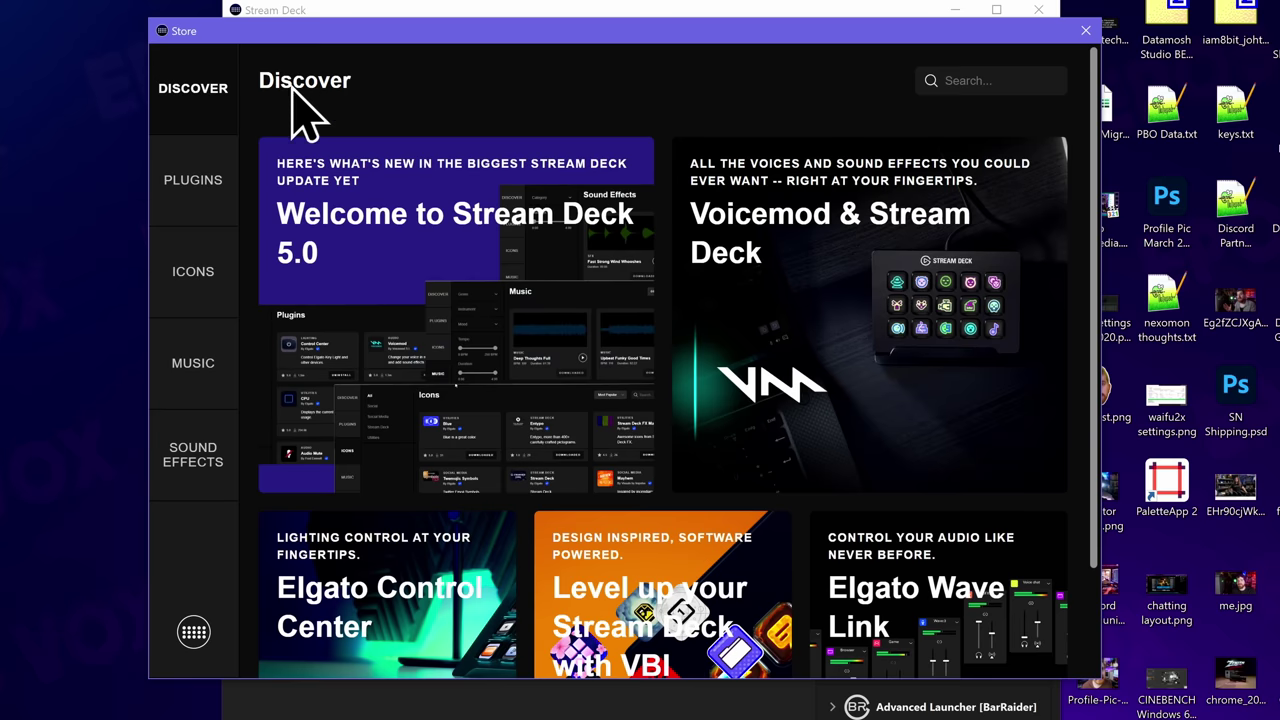
Step: Search the whole store for "cpu", review the results, clear the search and return to the Discover page
left_click(965, 80)
type("cpu")
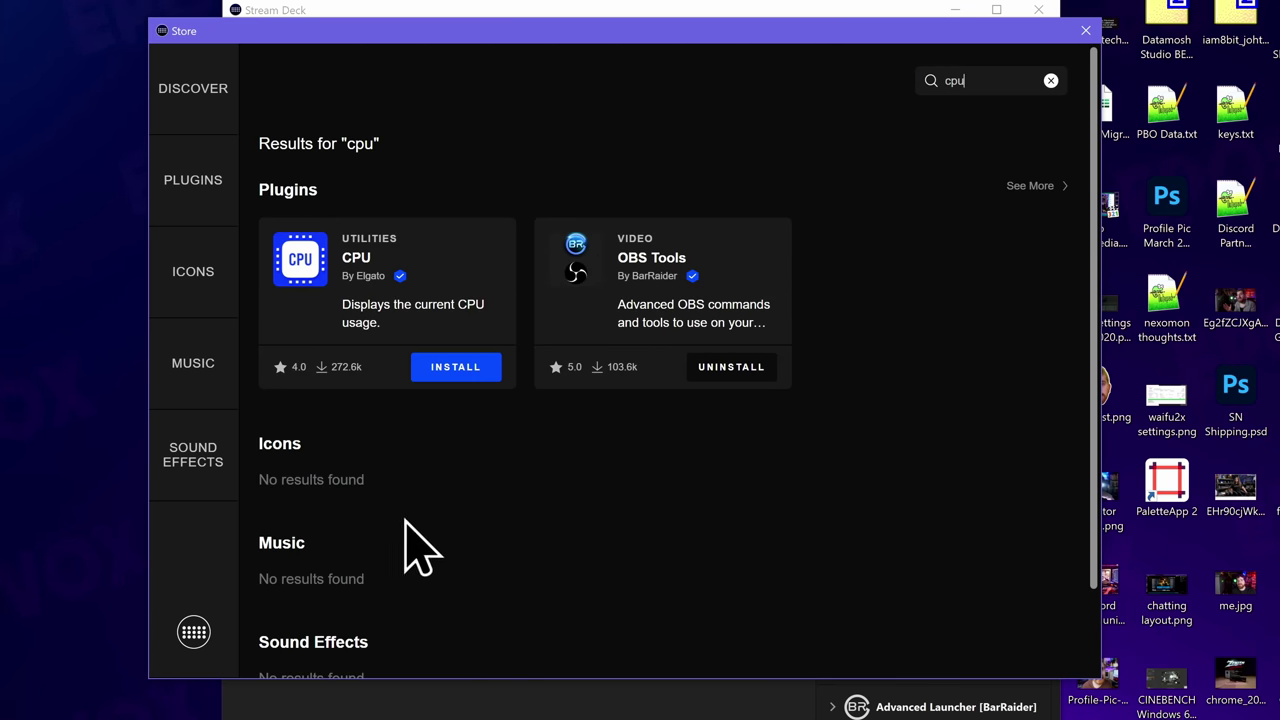
scroll(670, 390, "down", 1)
scroll(866, 286, "up", 1)
left_click(1050, 80)
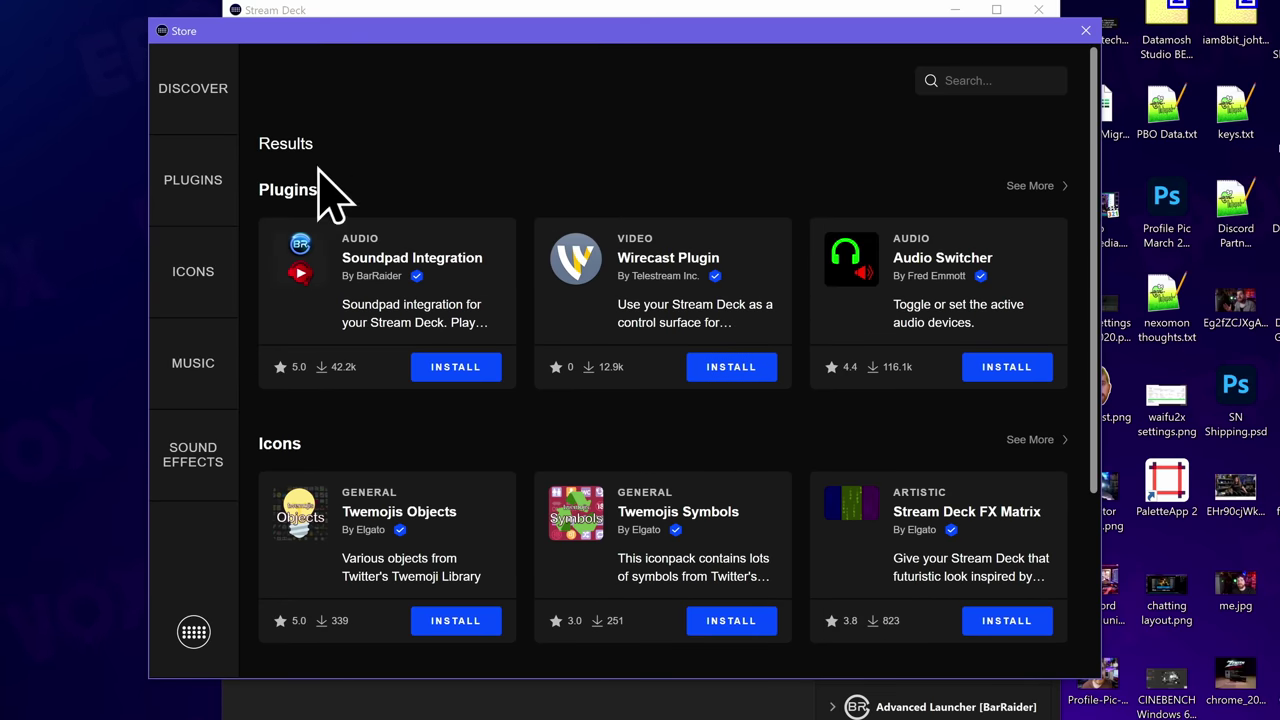
left_click(220, 88)
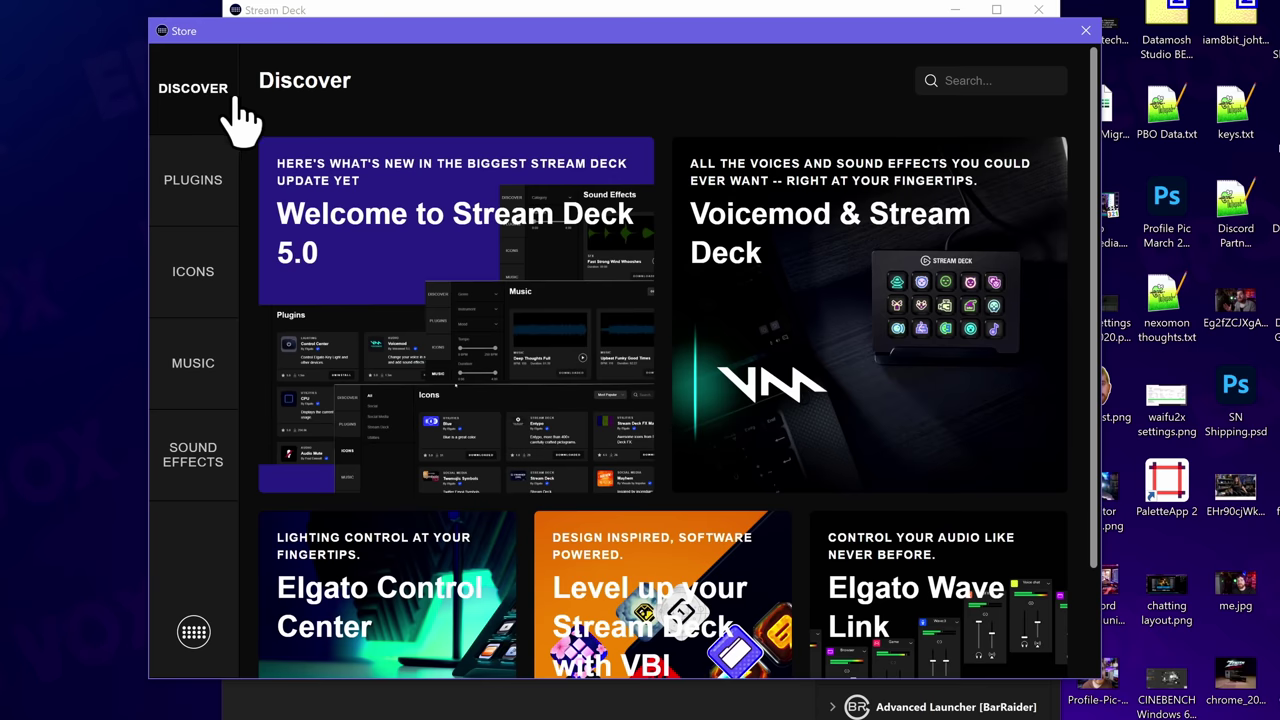
Step: View the store's Plugins section and look through the action categories listed in the main Stream Deck window
left_click(218, 190)
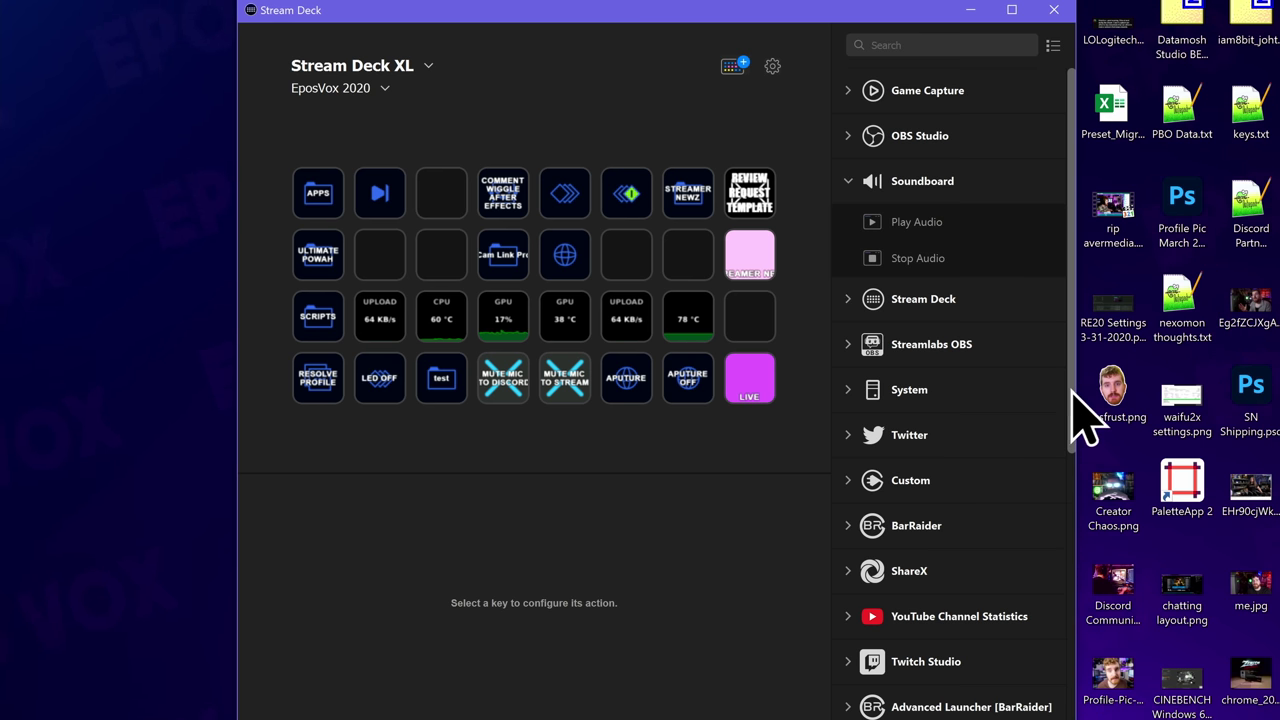
left_click_drag(1073, 392, 1054, 612)
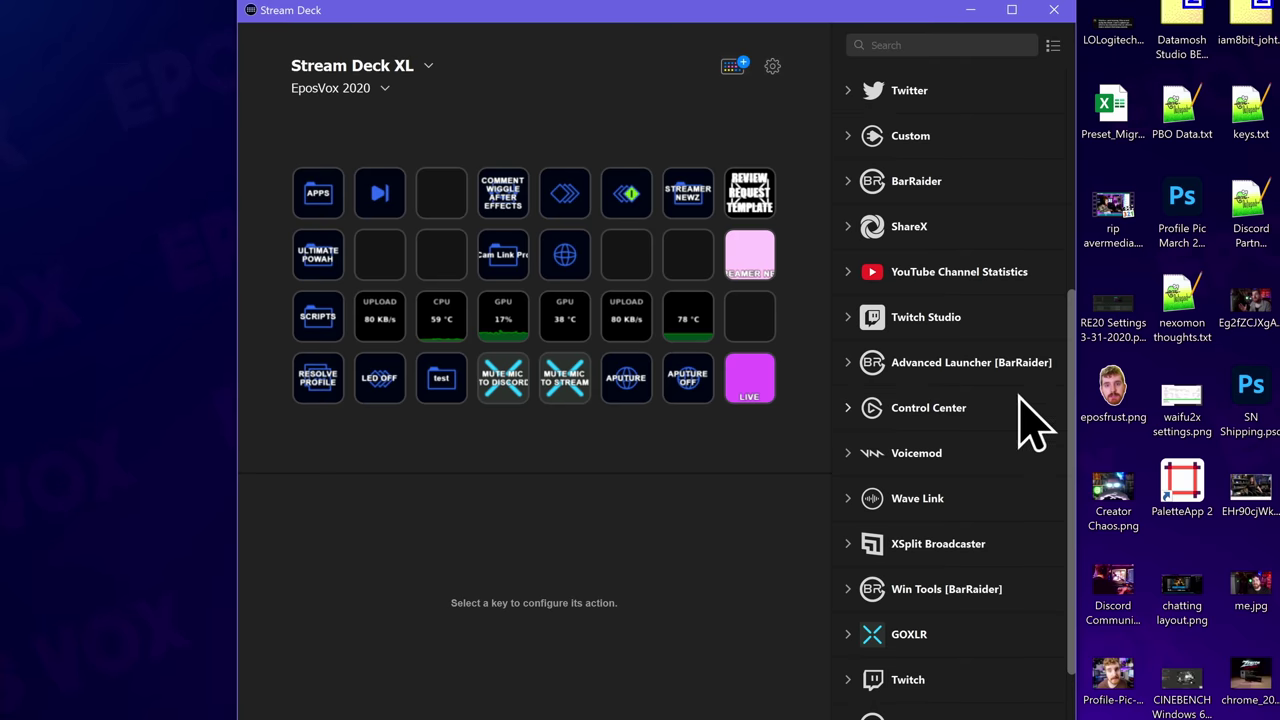
scroll(1005, 460, "down", 1)
scroll(930, 480, "up", 5)
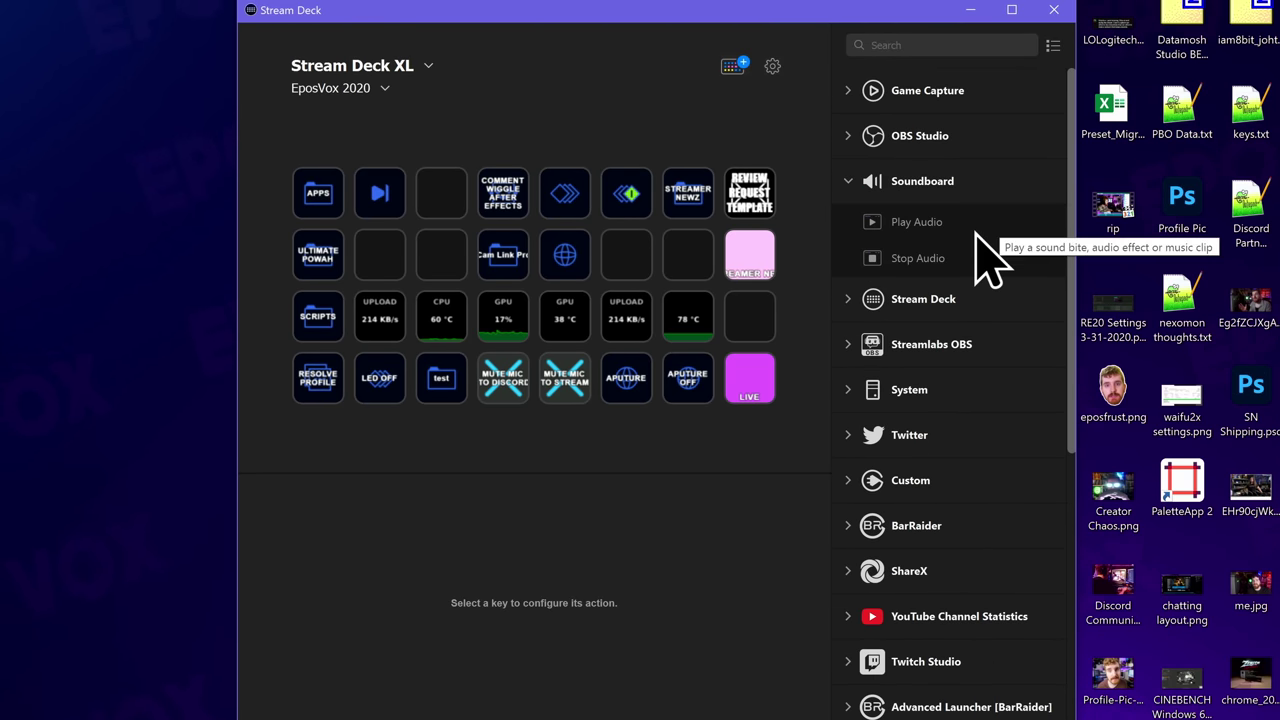
Step: Reopen the store at its Plugins section and browse the available plugins sorted by Most Popular
left_click(733, 67)
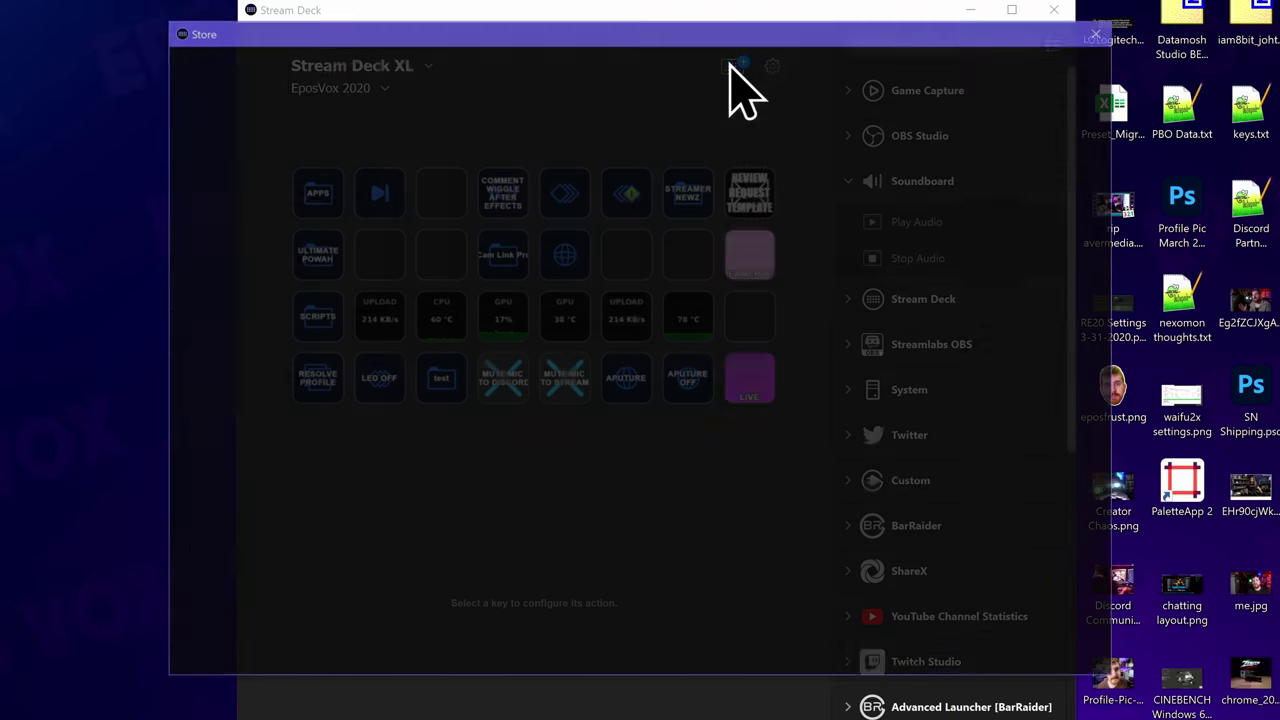
left_click(209, 182)
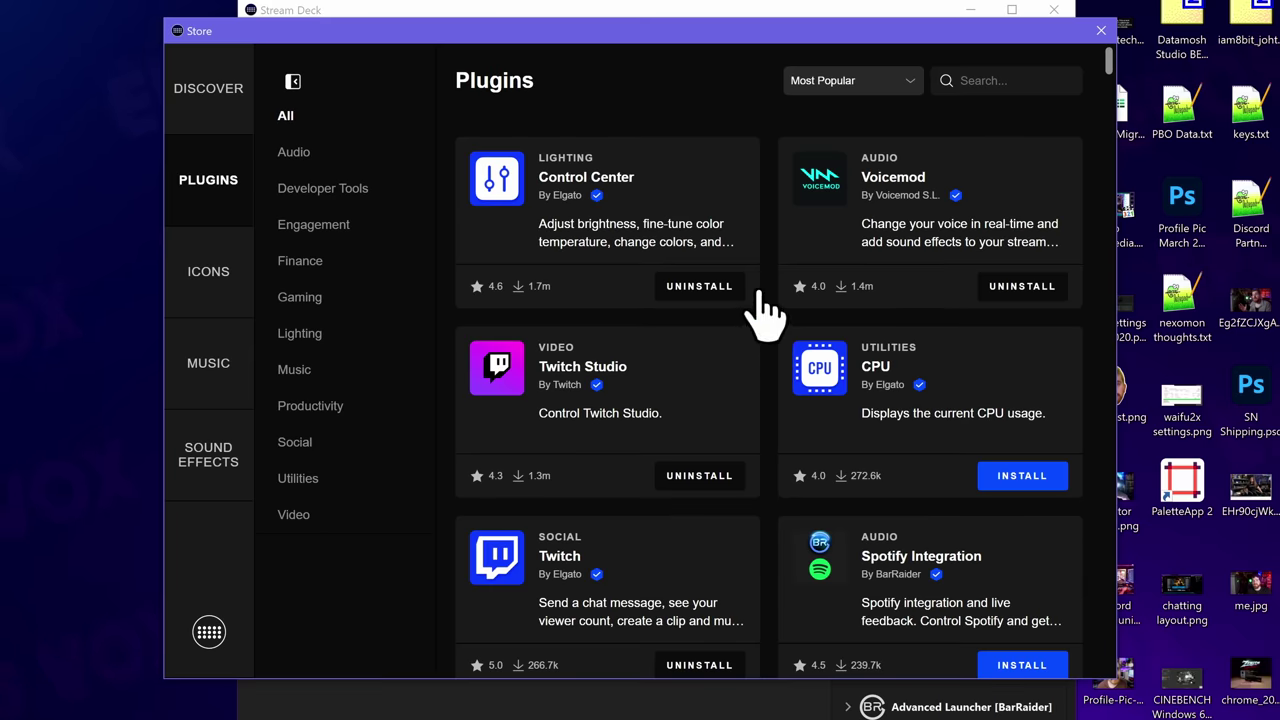
scroll(805, 375, "down", 6)
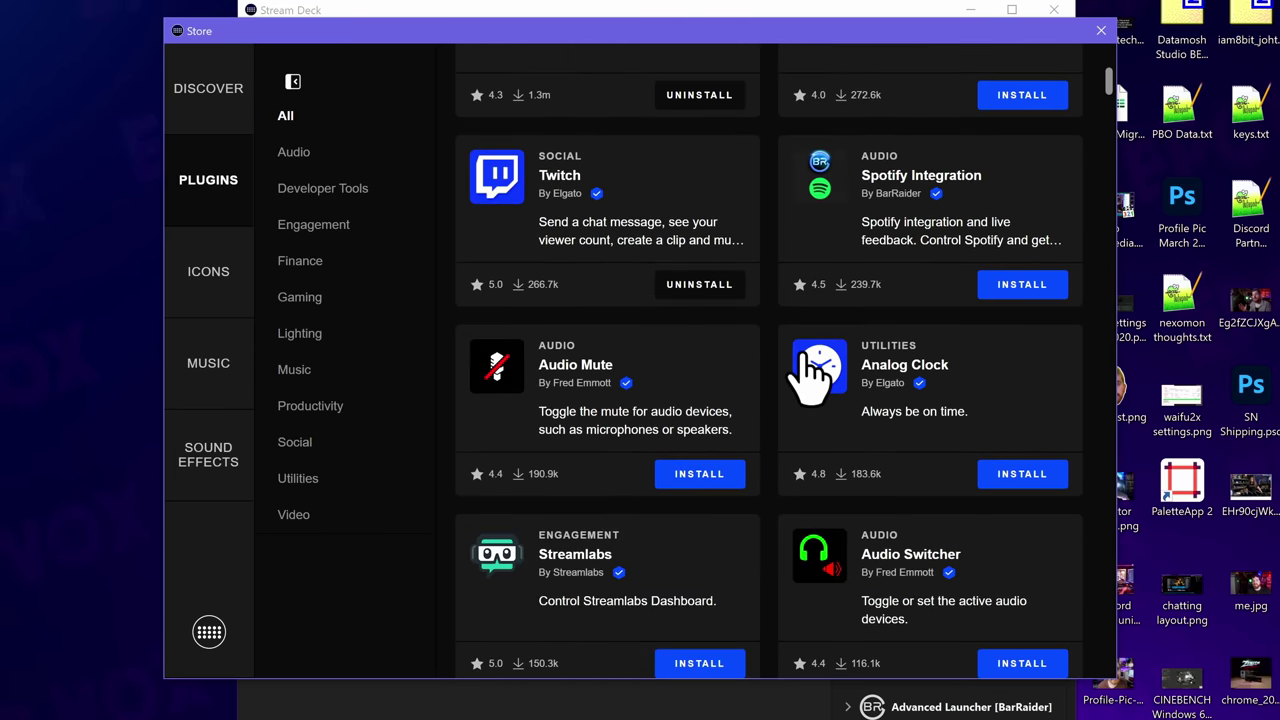
scroll(805, 375, "down", 5)
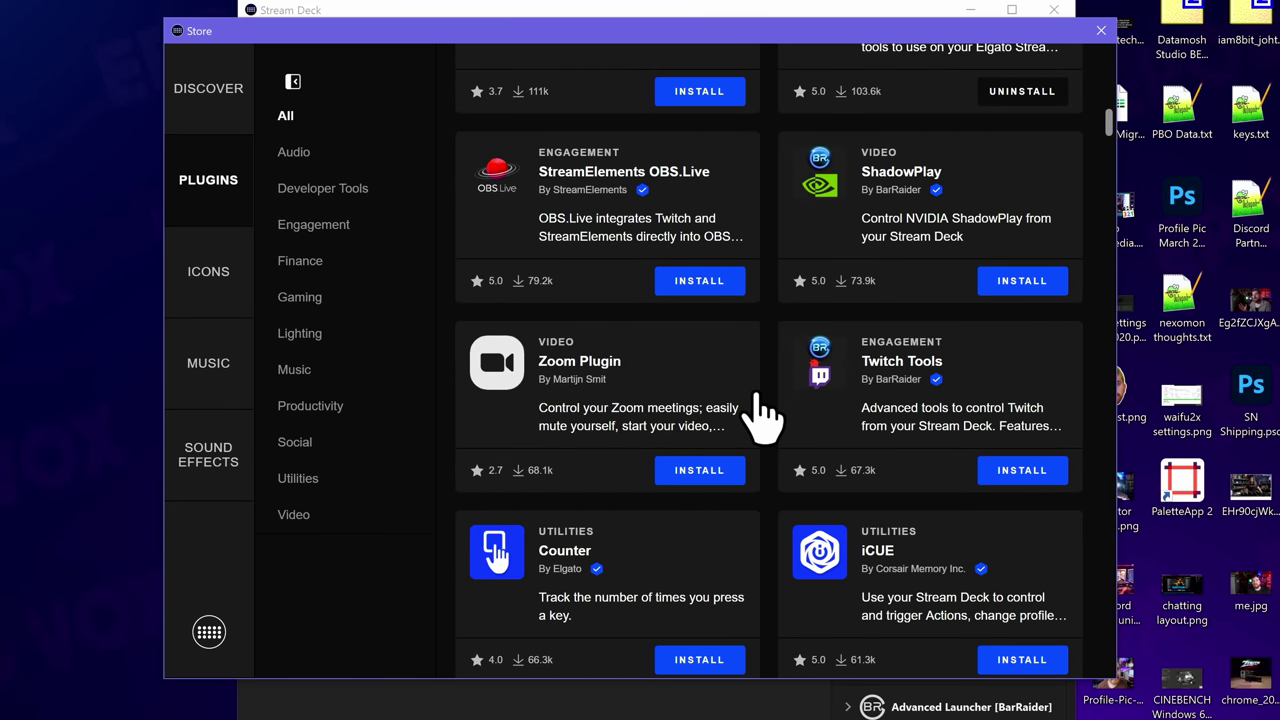
scroll(760, 410, "up", 10)
scroll(760, 430, "down", 12)
Step: Uninstall the Voicemod plugin and confirm its removal
scroll(763, 429, "up", 12)
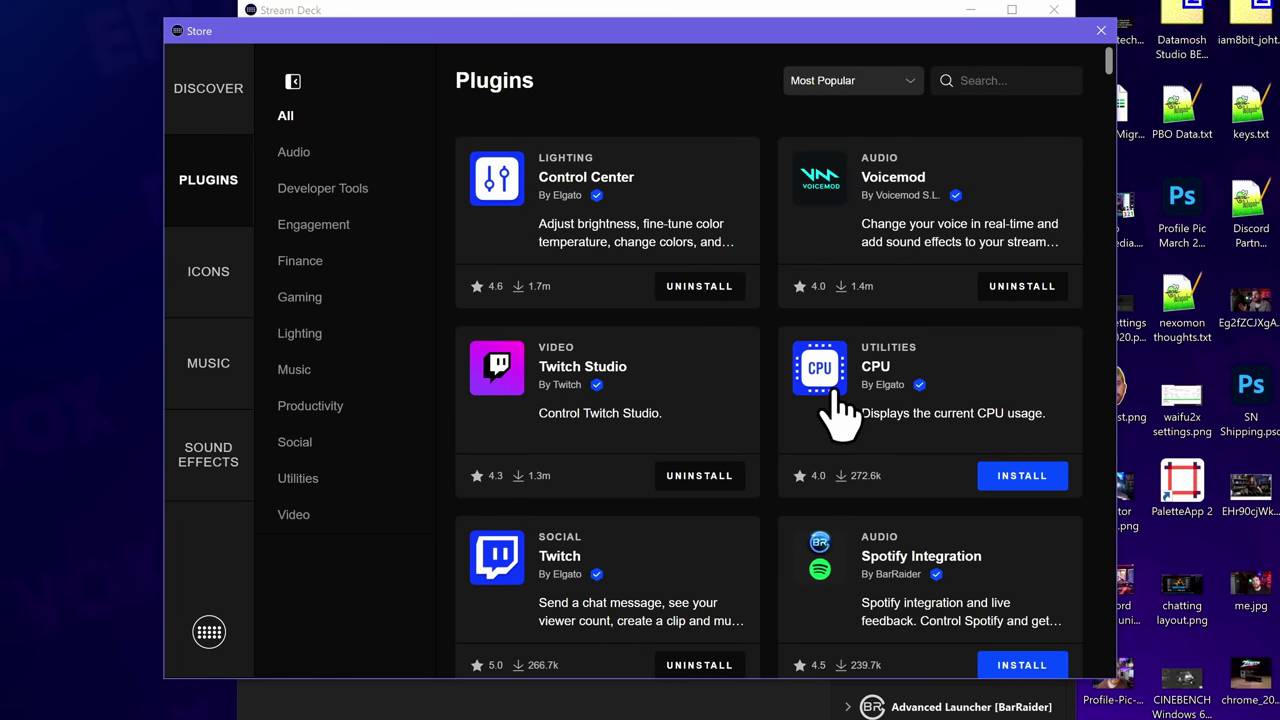
left_click(1005, 288)
left_click(748, 402)
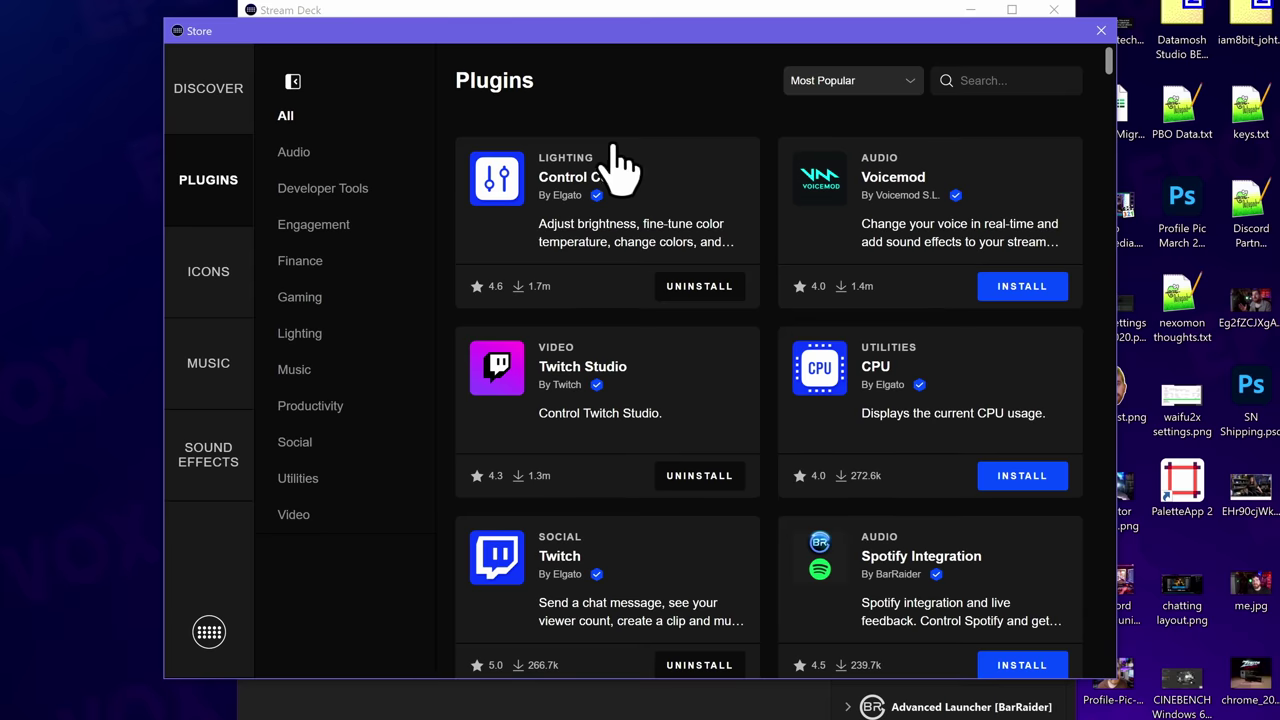
Step: Find the Streamlabs plugin in the plugin list and install it, confirming the installation
scroll(614, 329, "down", 3)
scroll(691, 337, "down", 3)
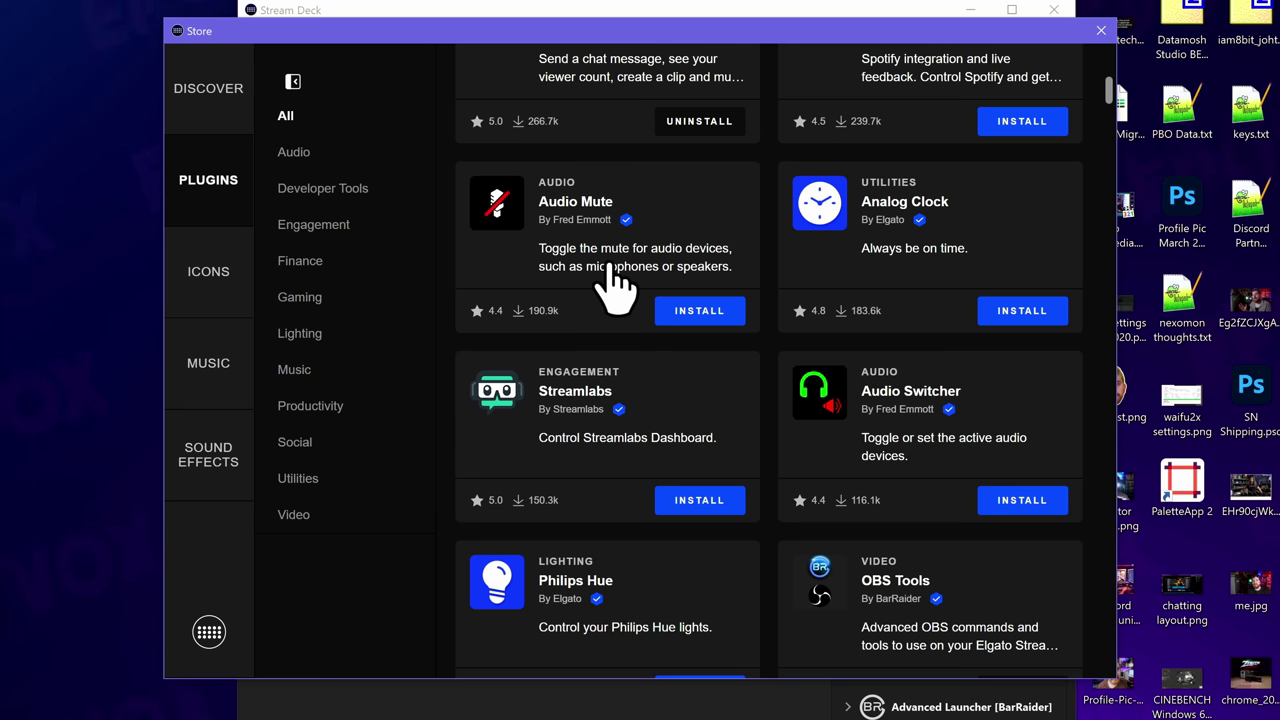
scroll(555, 250, "down", 3)
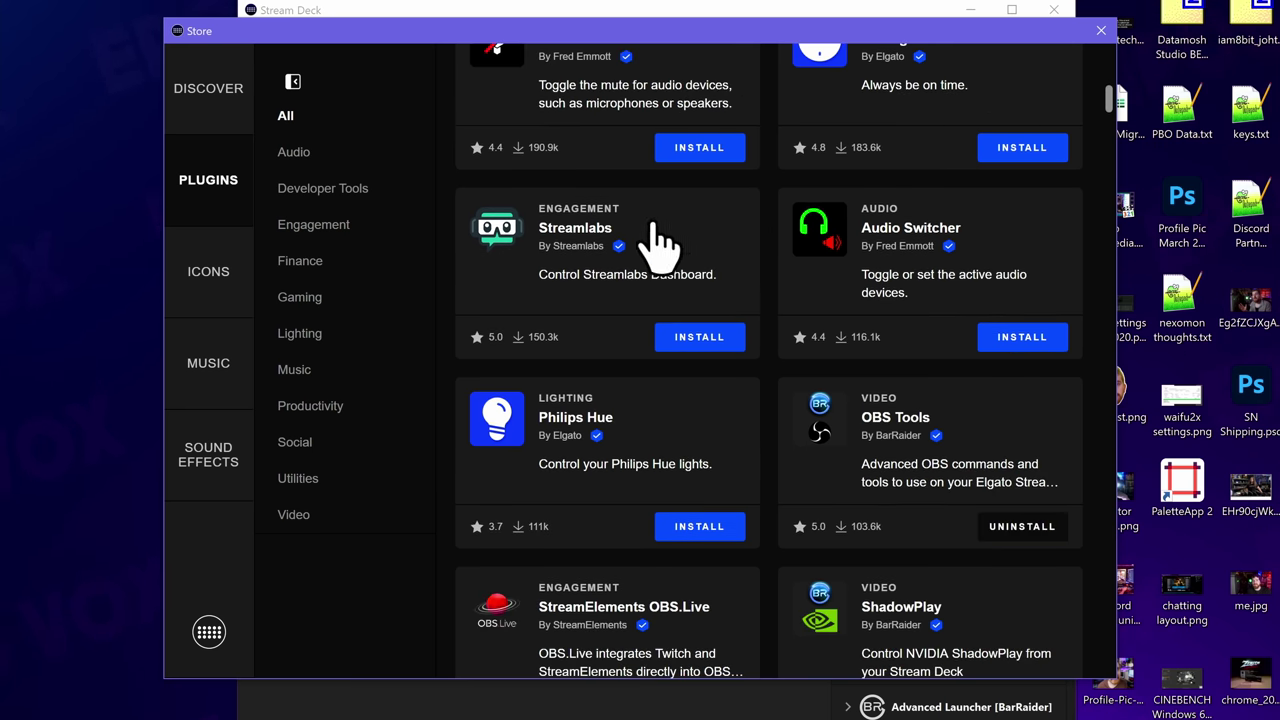
left_click(729, 340)
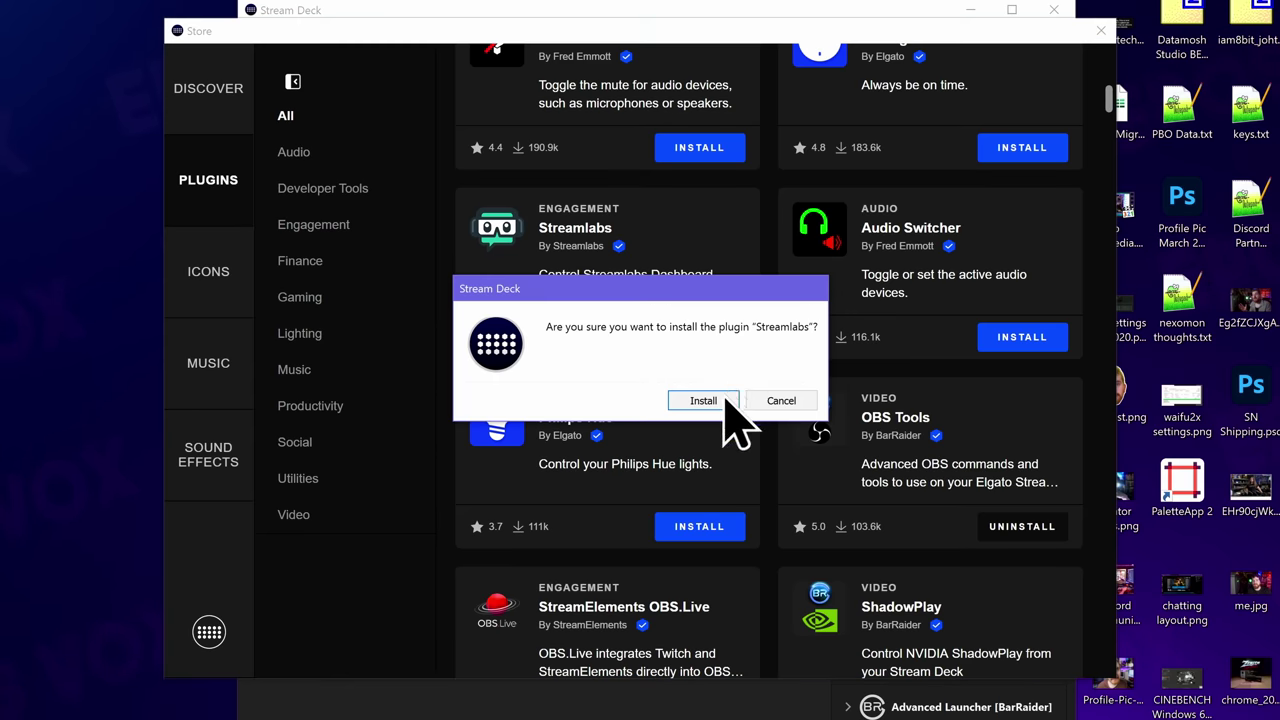
left_click(717, 403)
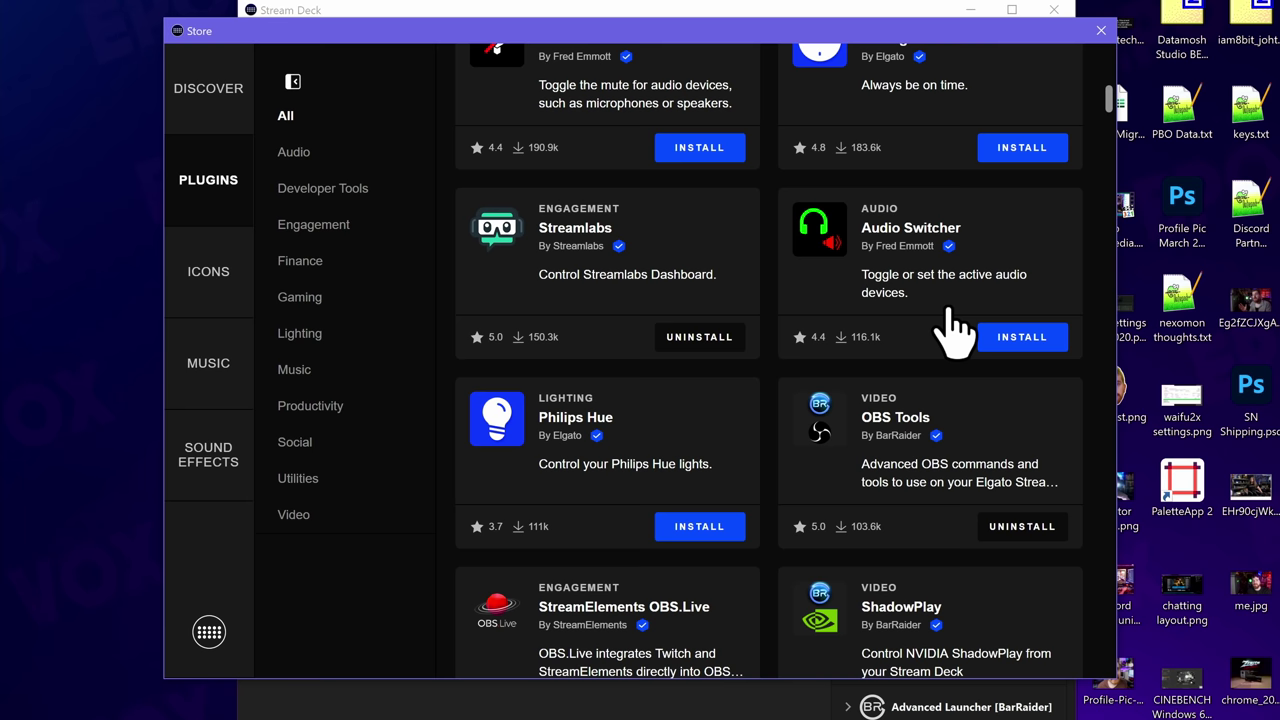
Step: Browse the popular plugins listed below Streamlabs, such as OBS Tools, ShadowPlay, Zoom Plugin, VoiceMeeter Integration and SuperMacro
scroll(845, 425, "down", 2)
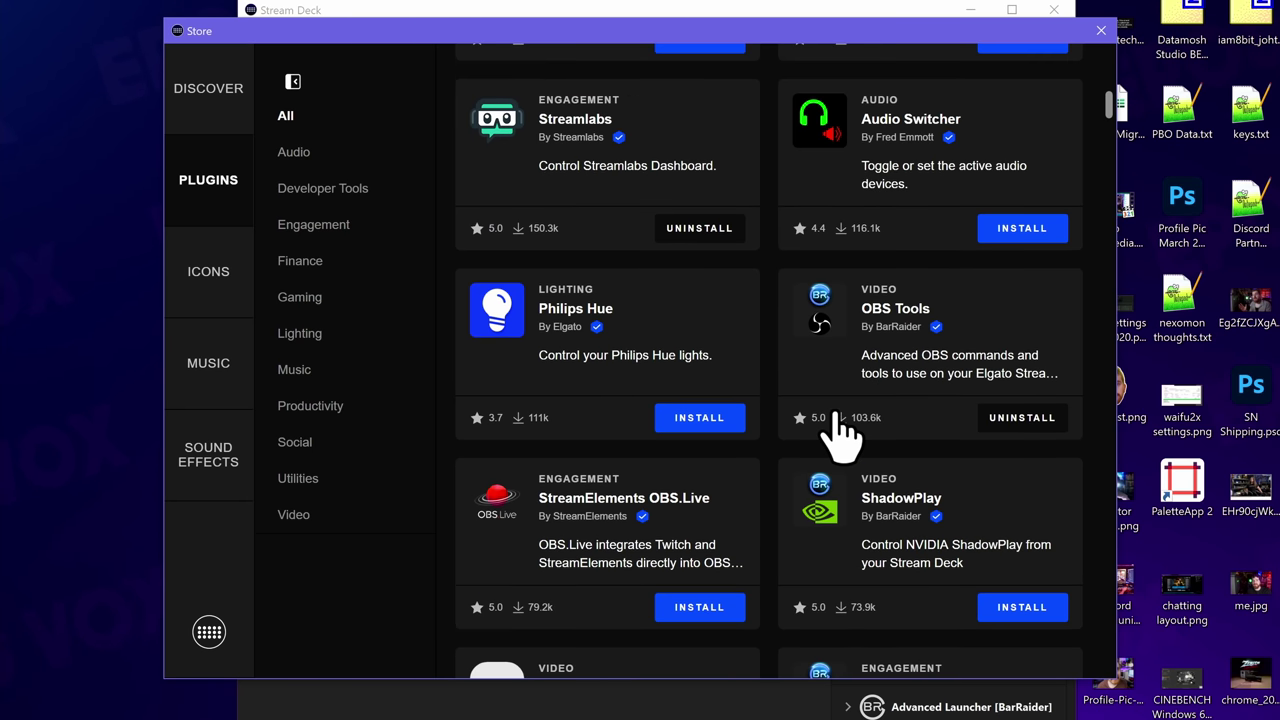
scroll(700, 375, "down", 2)
scroll(690, 385, "down", 2)
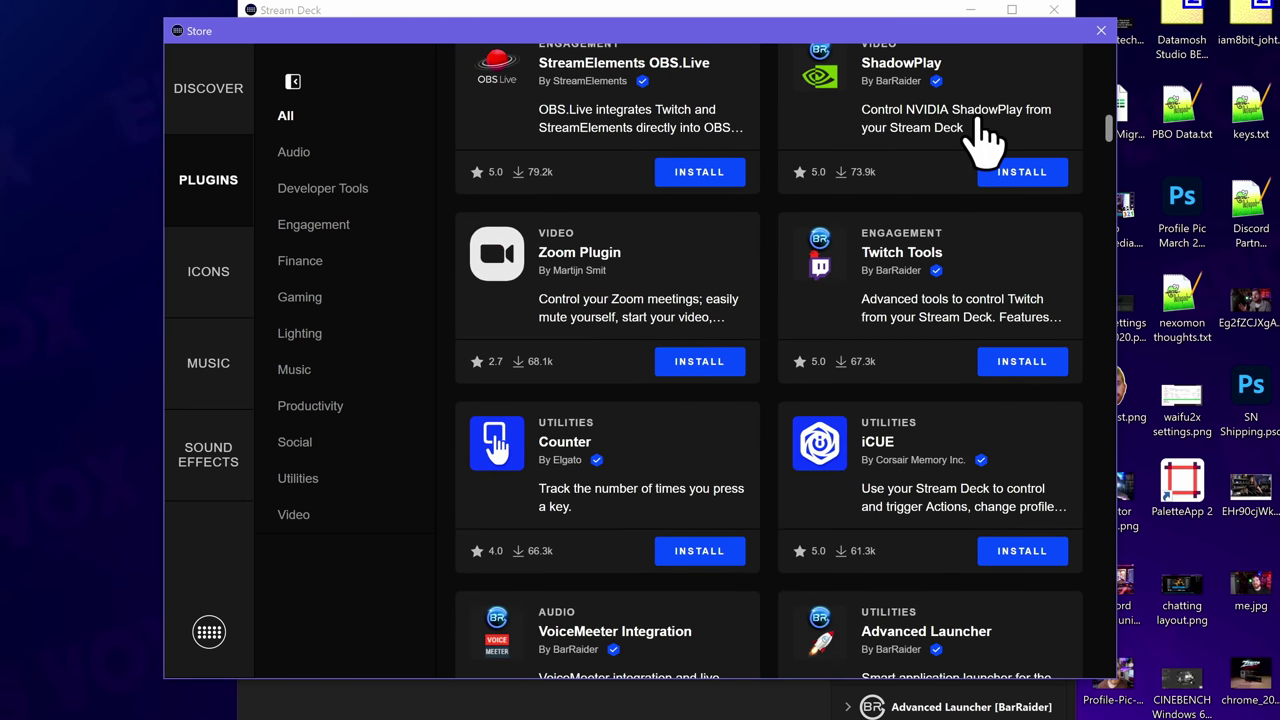
scroll(774, 429, "down", 1)
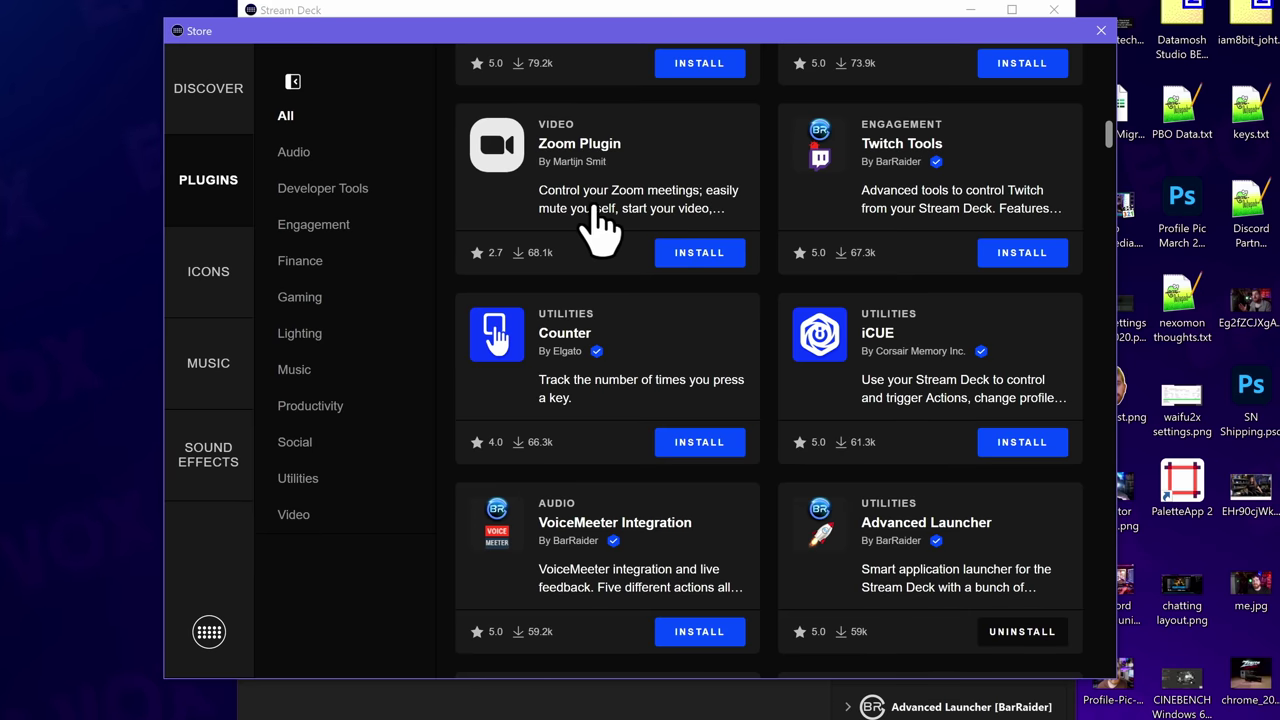
scroll(620, 225, "down", 2)
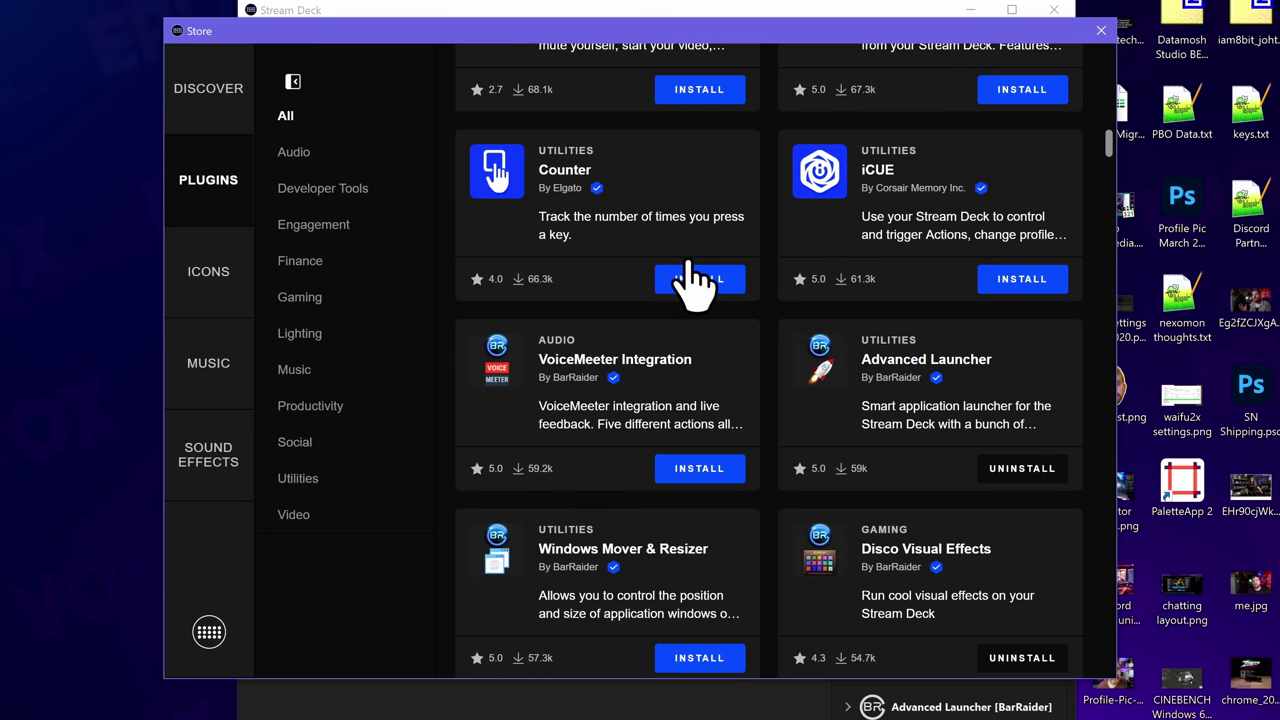
scroll(697, 282, "down", 4)
scroll(800, 280, "up", 2)
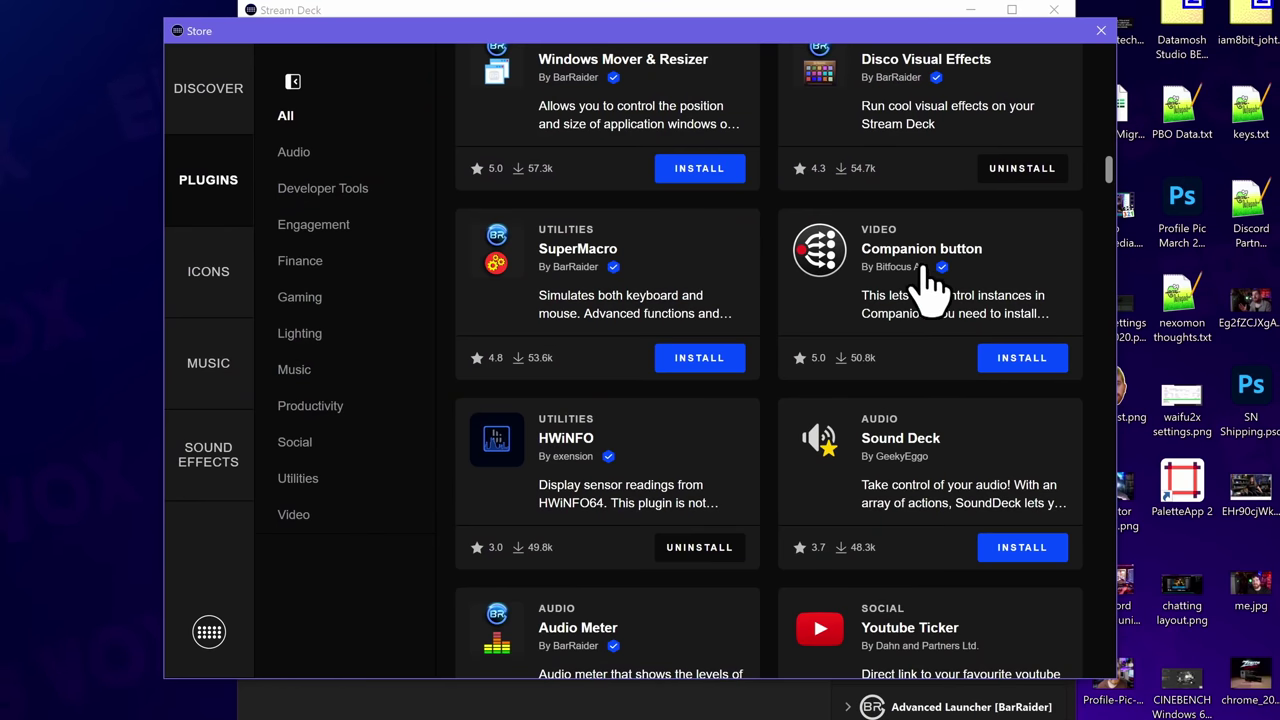
Step: Look at the HWiNFO plugin, check the hardware sensor keys in the main window's key layout and return to the store
scroll(790, 480, "down", 1)
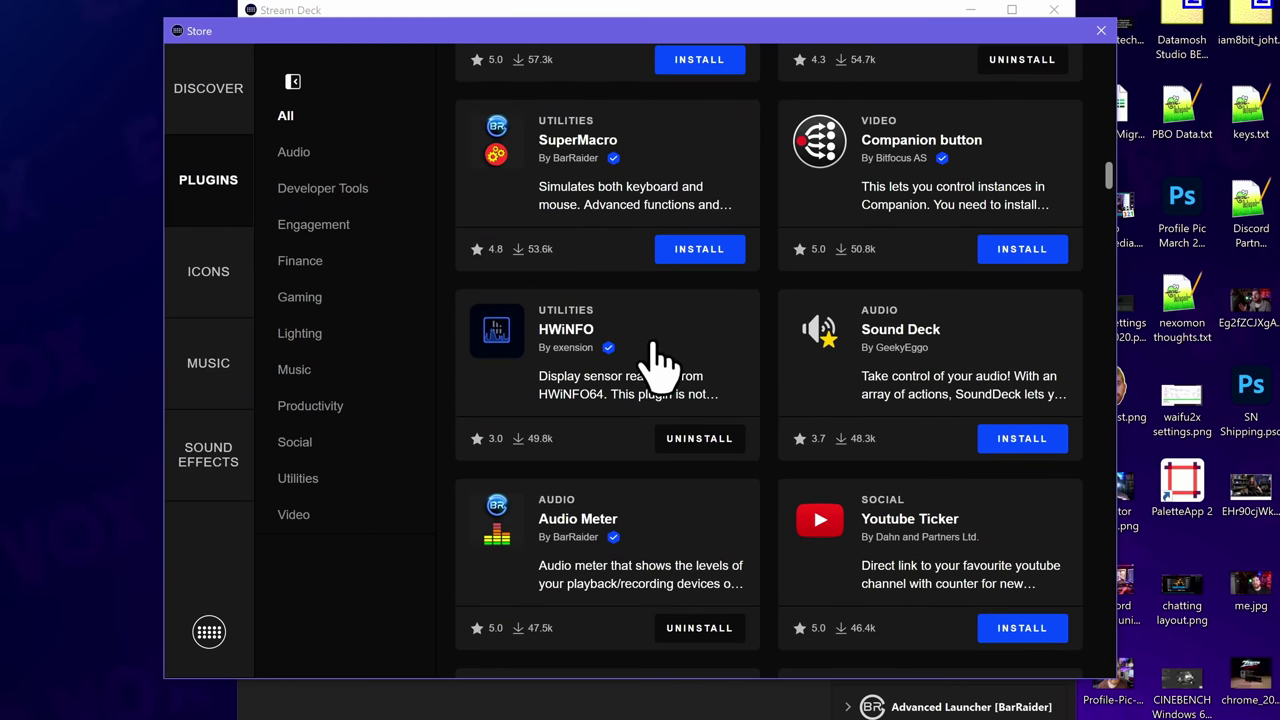
left_click(658, 12)
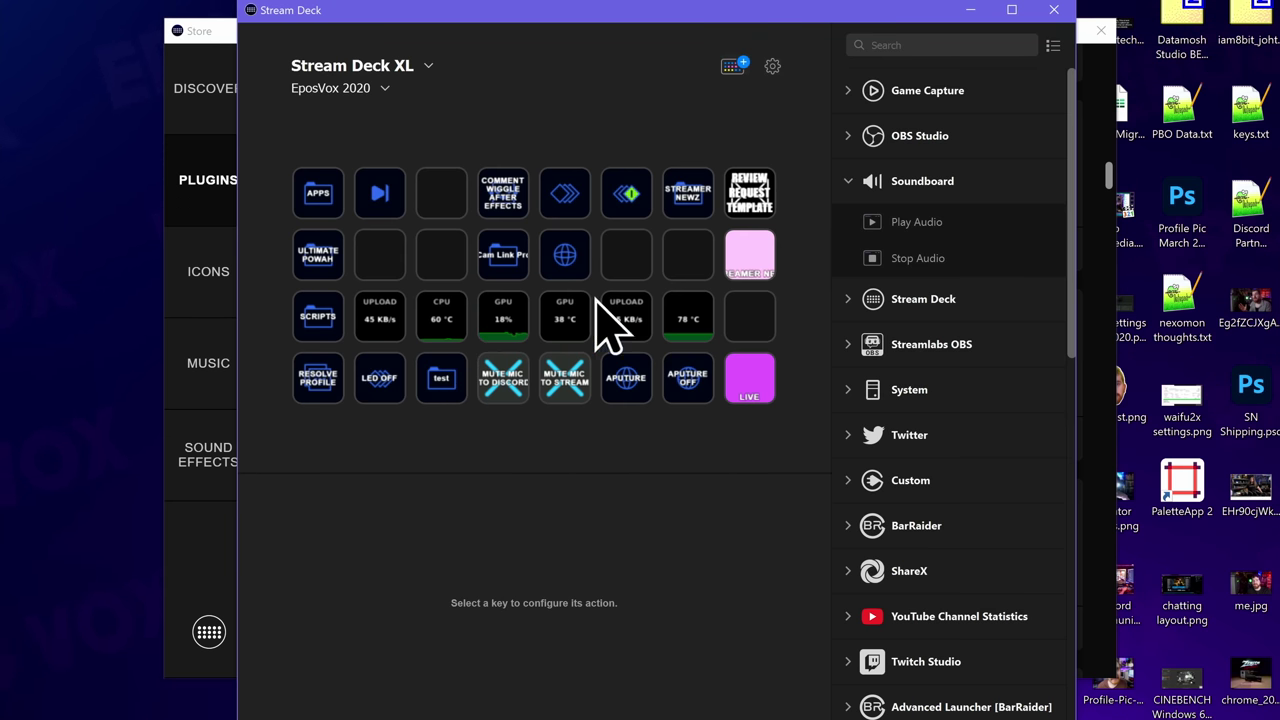
left_click(220, 45)
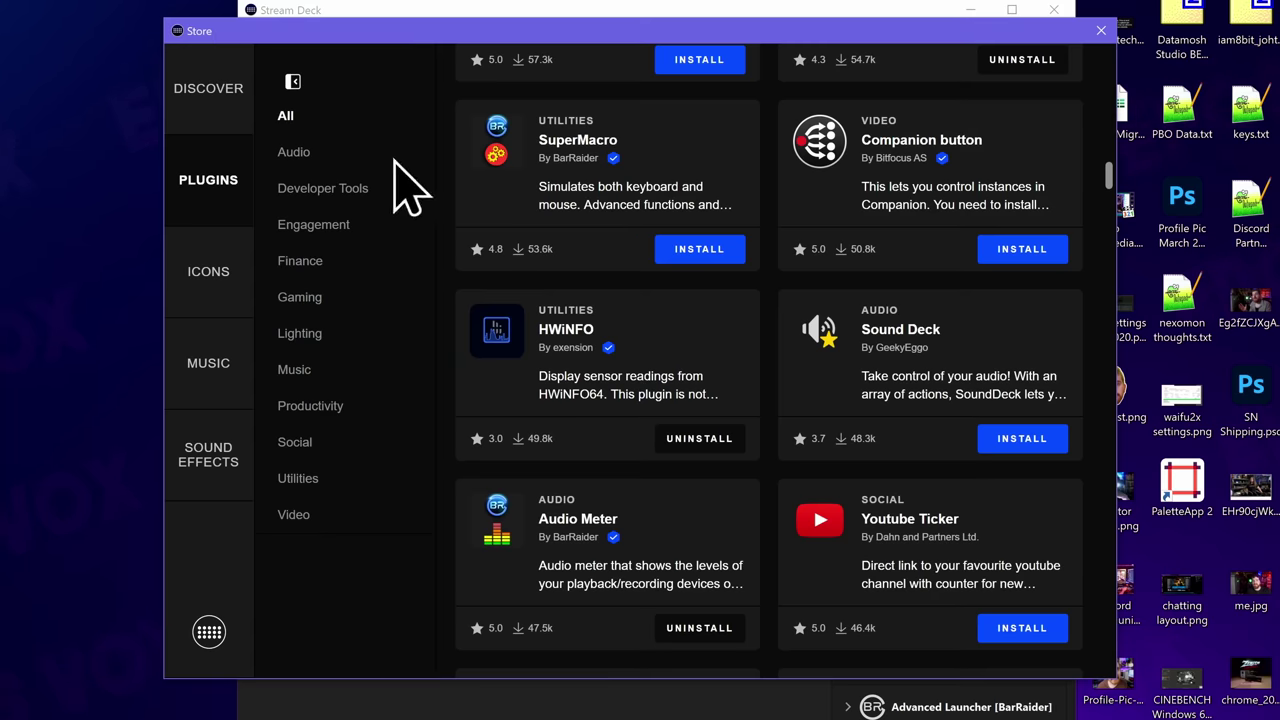
Step: Skim the remaining plugins to the end of the list and go back to the most popular ones
scroll(729, 500, "down", 10)
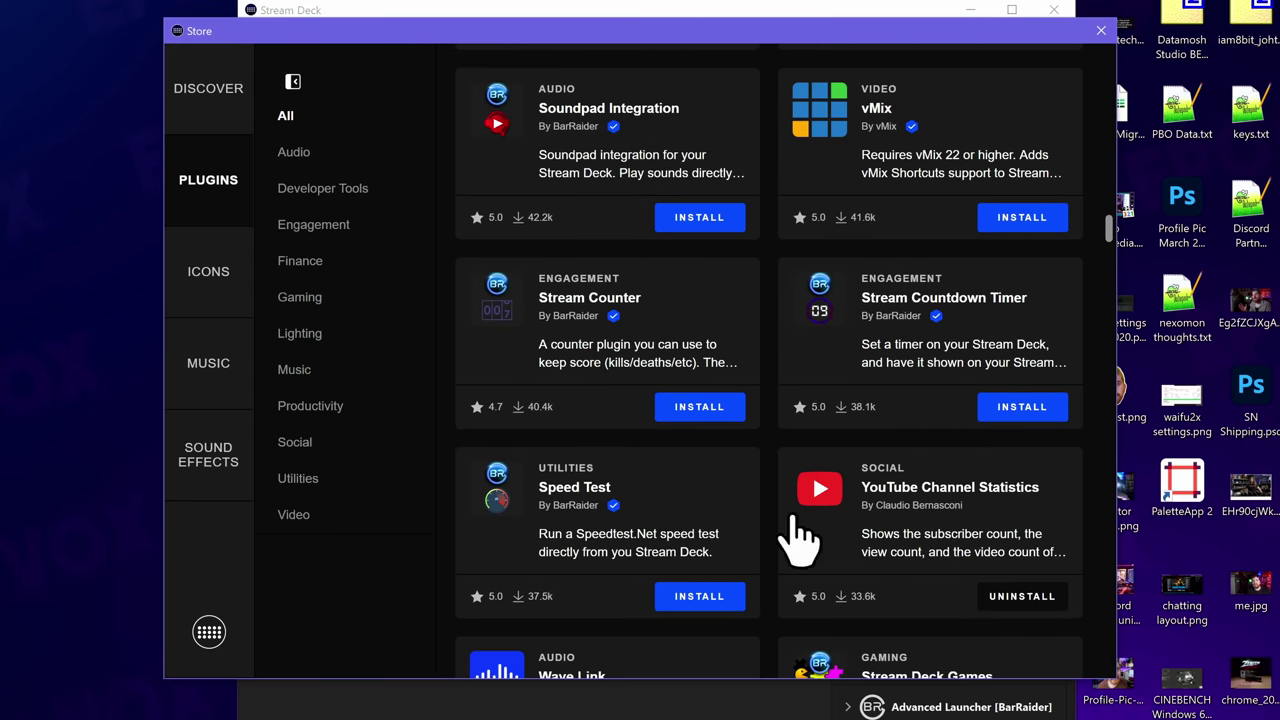
scroll(670, 415, "down", 20)
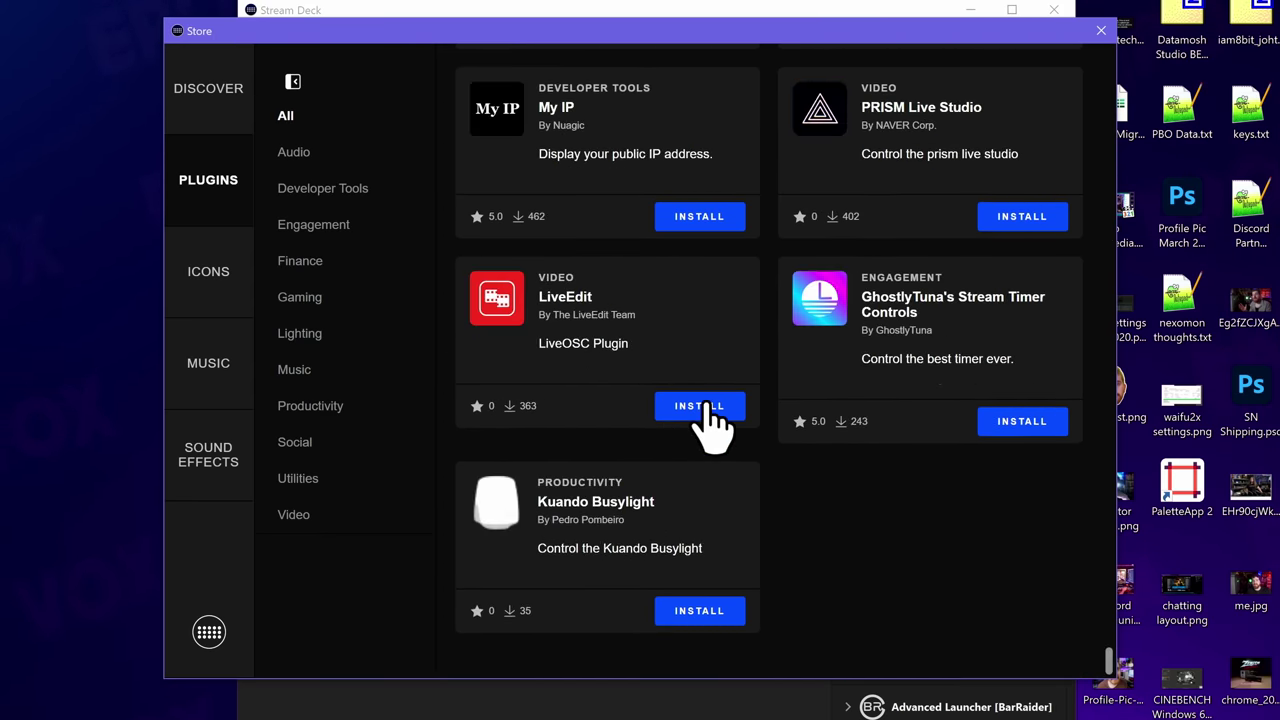
scroll(690, 415, "up", 20)
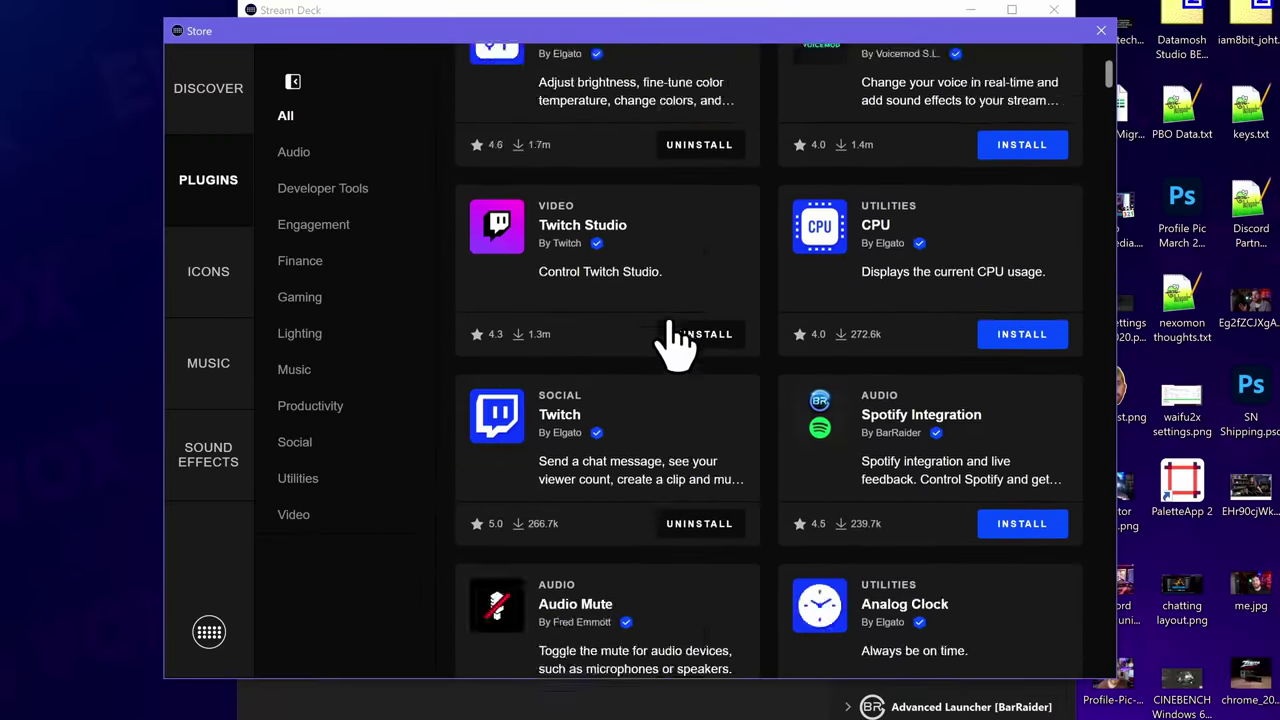
Step: Filter the plugin list to the Audio category and look through its plugins
left_click(295, 152)
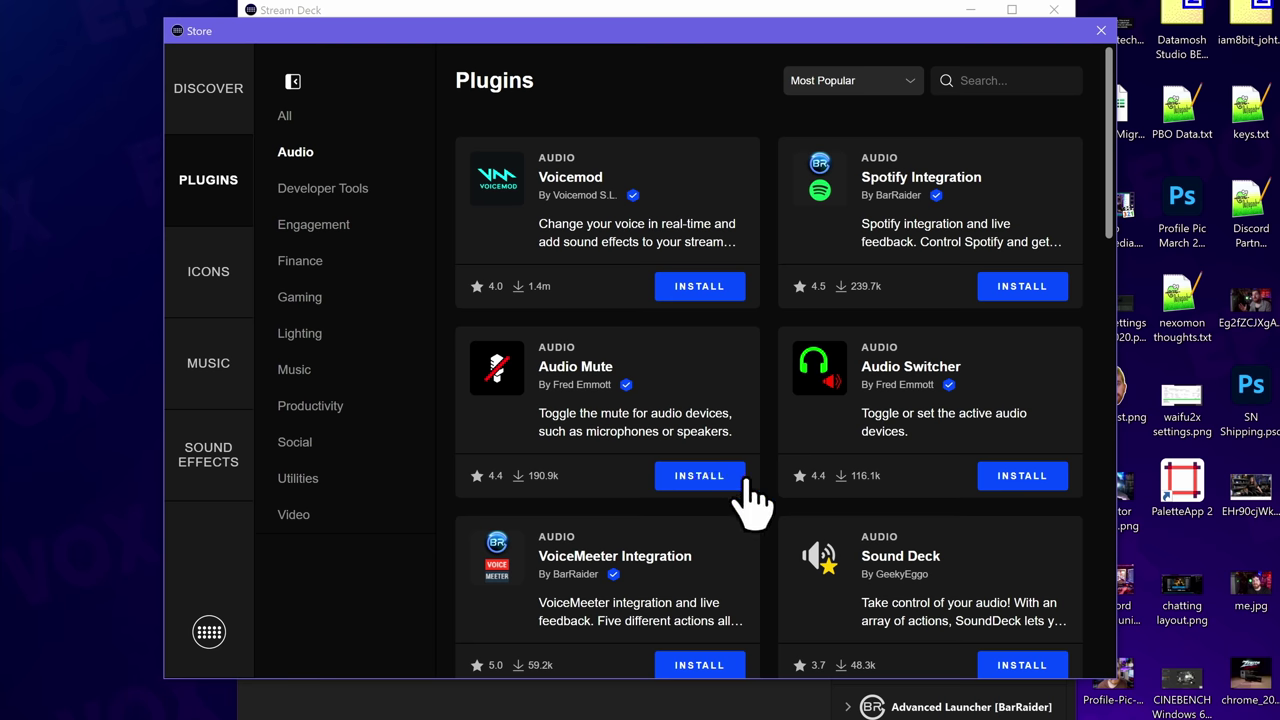
scroll(735, 475, "down", 3)
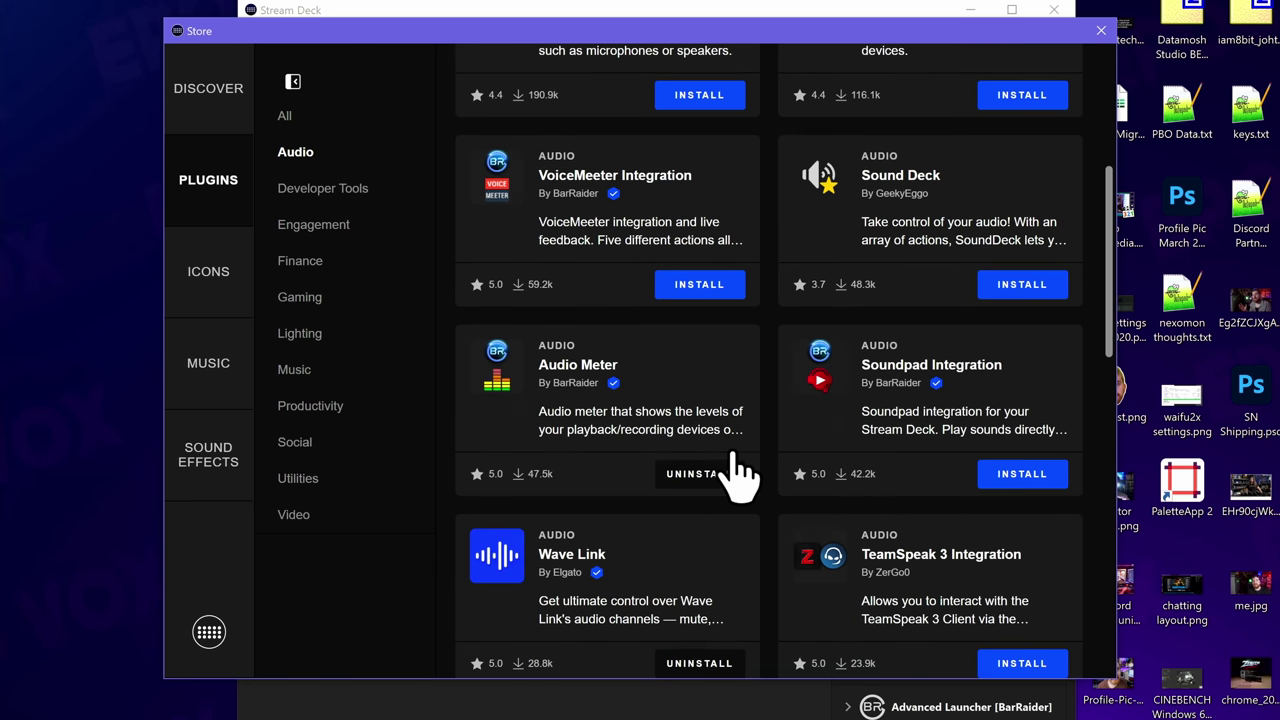
Step: Browse the remaining Audio plugins, from Wave Link and Midi to the end of the list
scroll(735, 475, "down", 5)
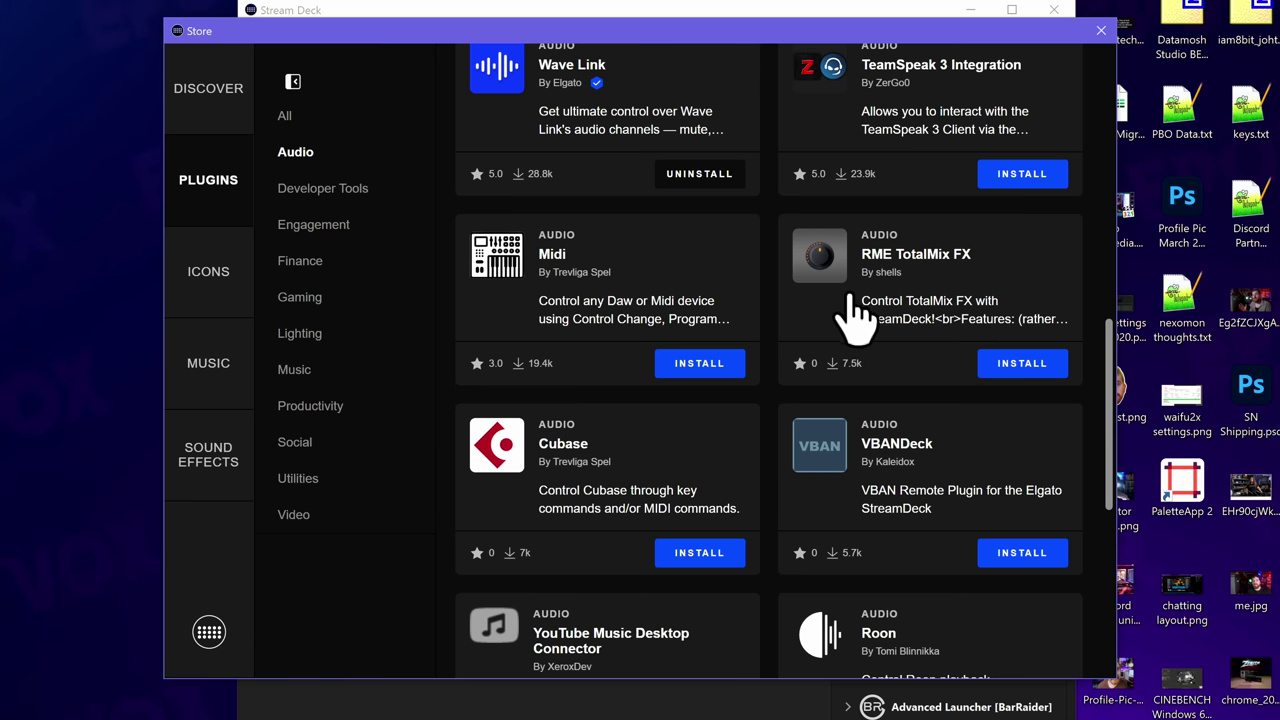
scroll(850, 320, "down", 3)
scroll(705, 340, "down", 1)
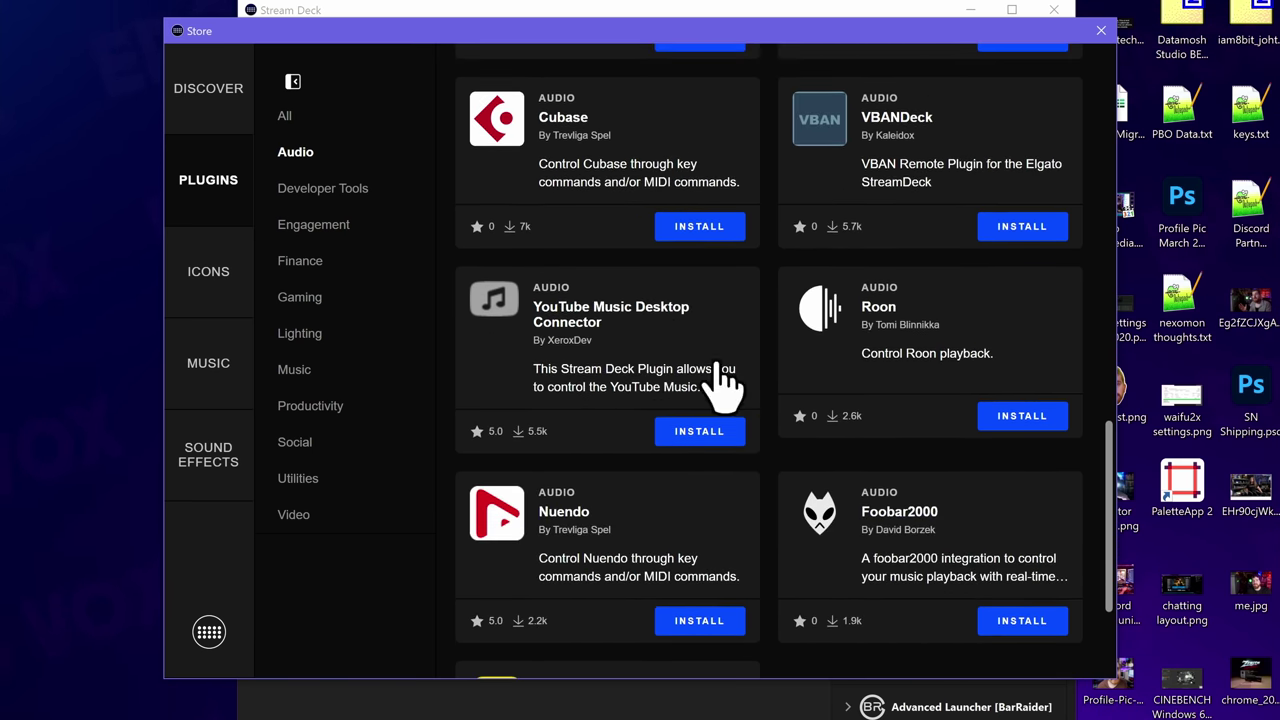
scroll(850, 395, "down", 2)
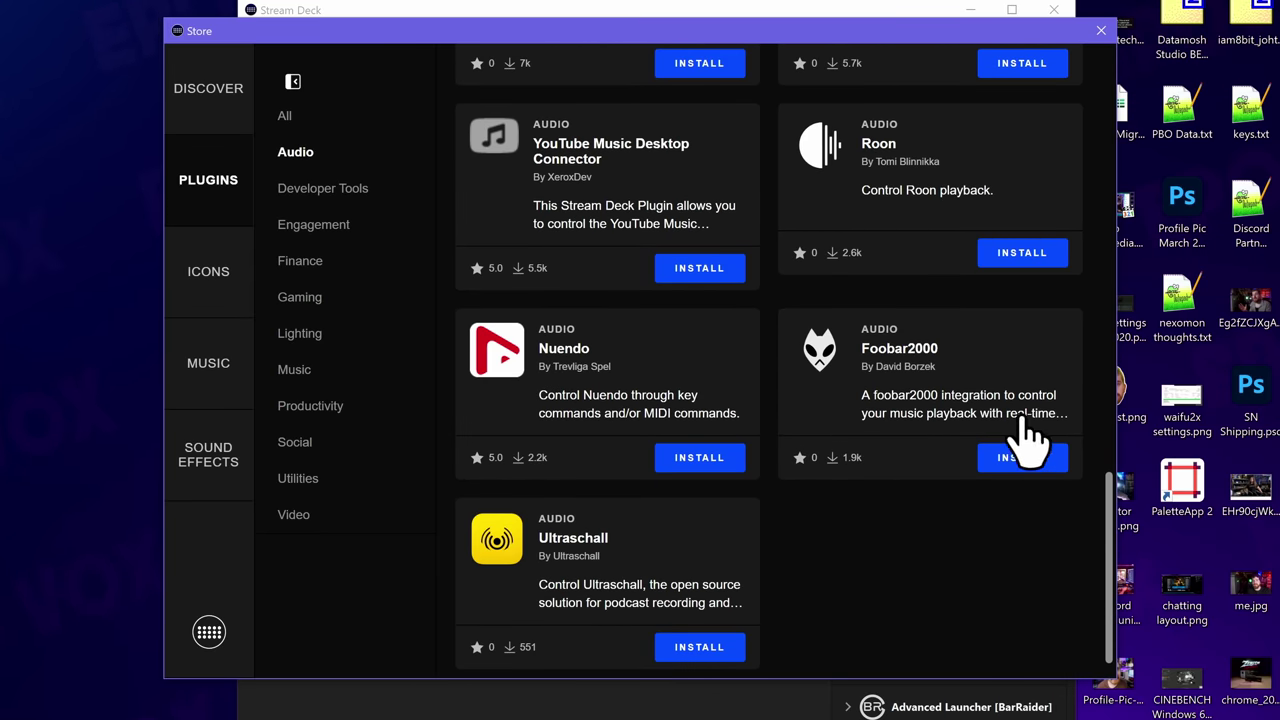
scroll(990, 425, "down", 1)
Step: Filter the plugin list to the Developer Tools category and look through its plugins
left_click(322, 190)
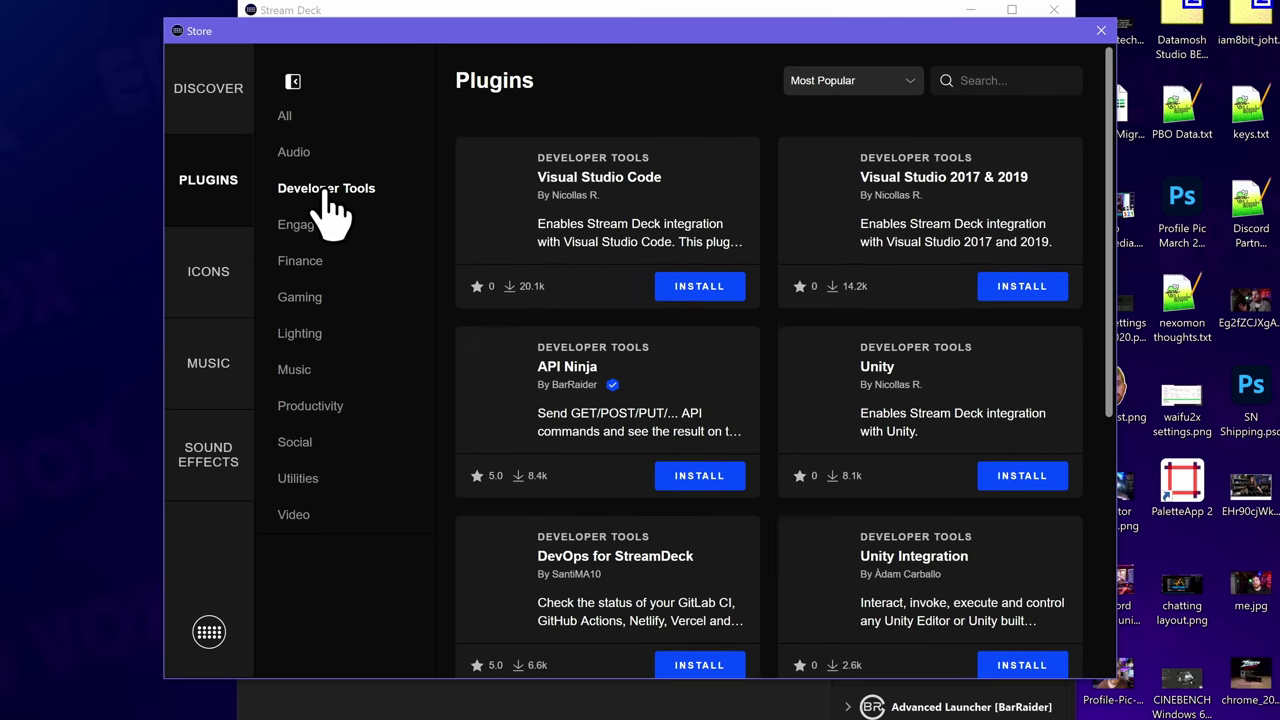
scroll(630, 360, "down", 2)
scroll(648, 369, "down", 2)
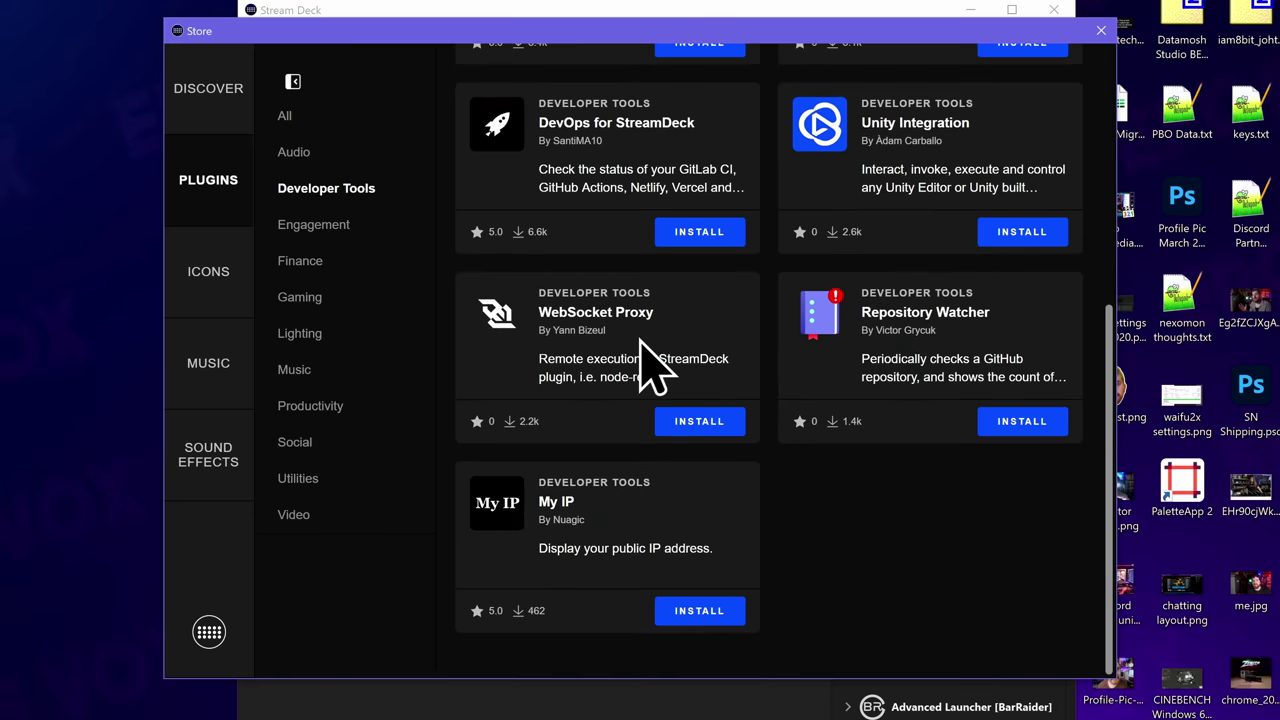
scroll(720, 375, "up", 1)
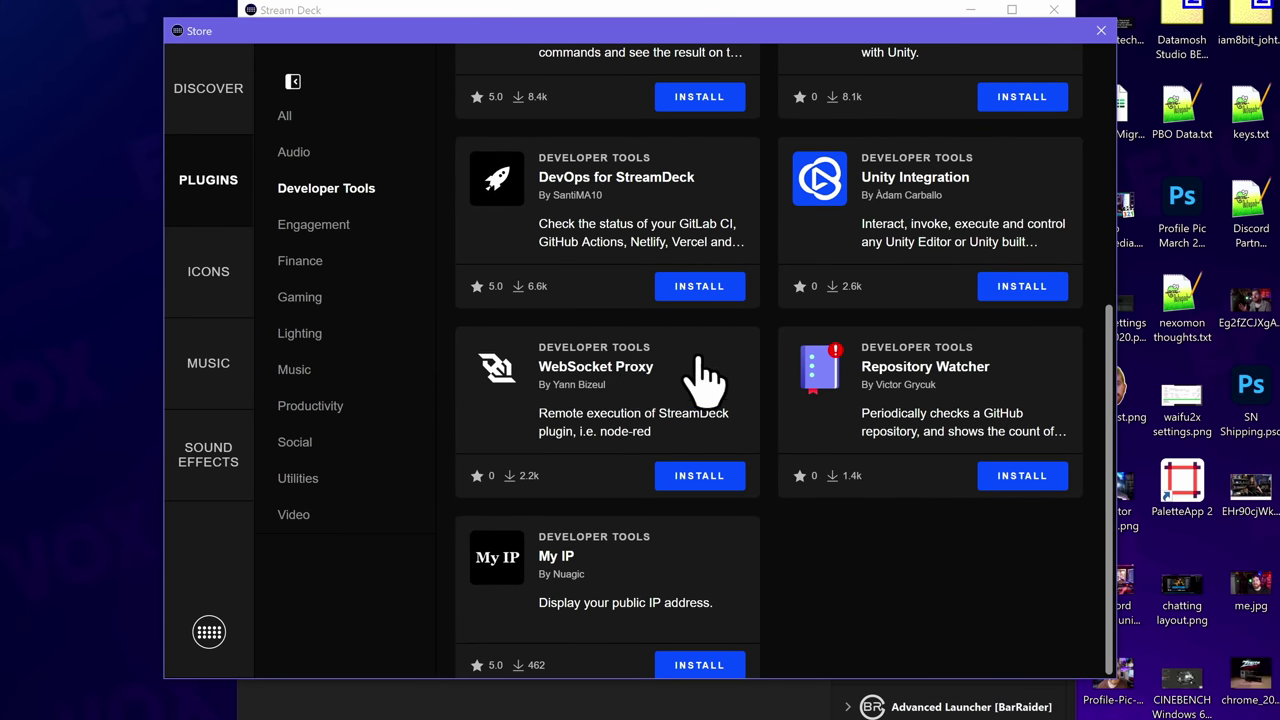
scroll(615, 600, "down", 1)
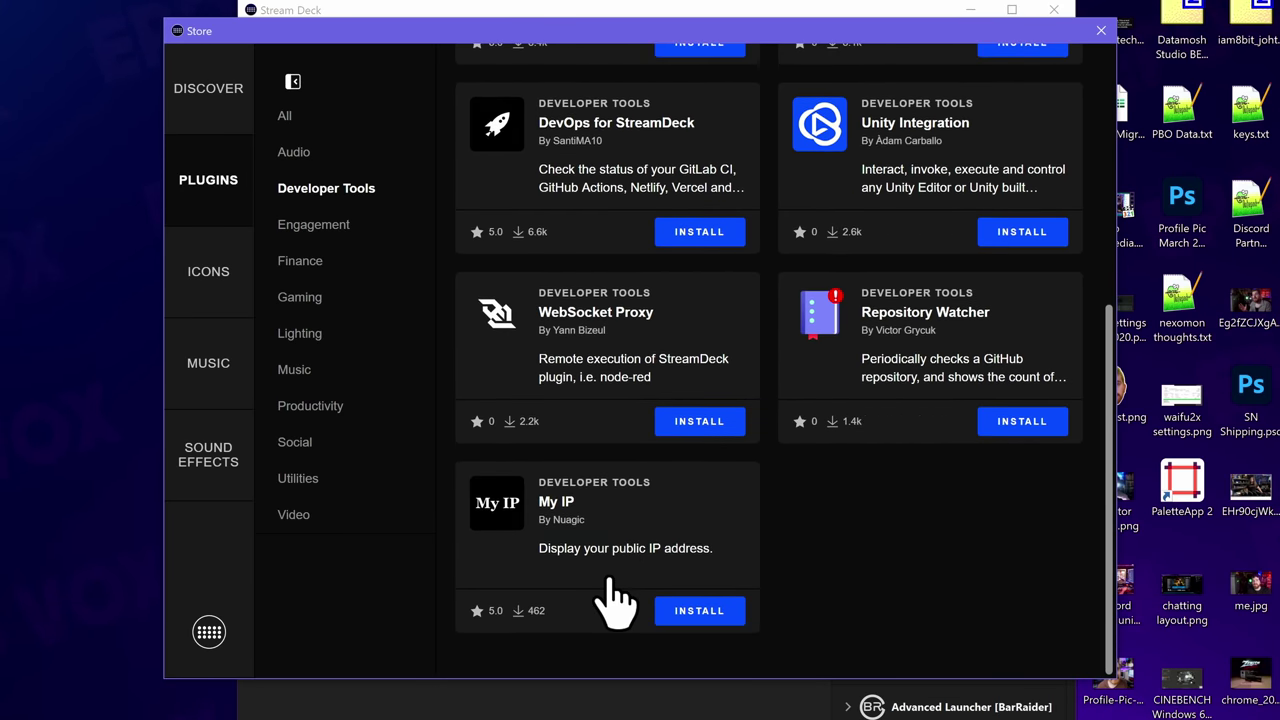
Step: Look through the plugins in the Engagement category and those in the Finance category
left_click(318, 225)
scroll(880, 400, "down", 10)
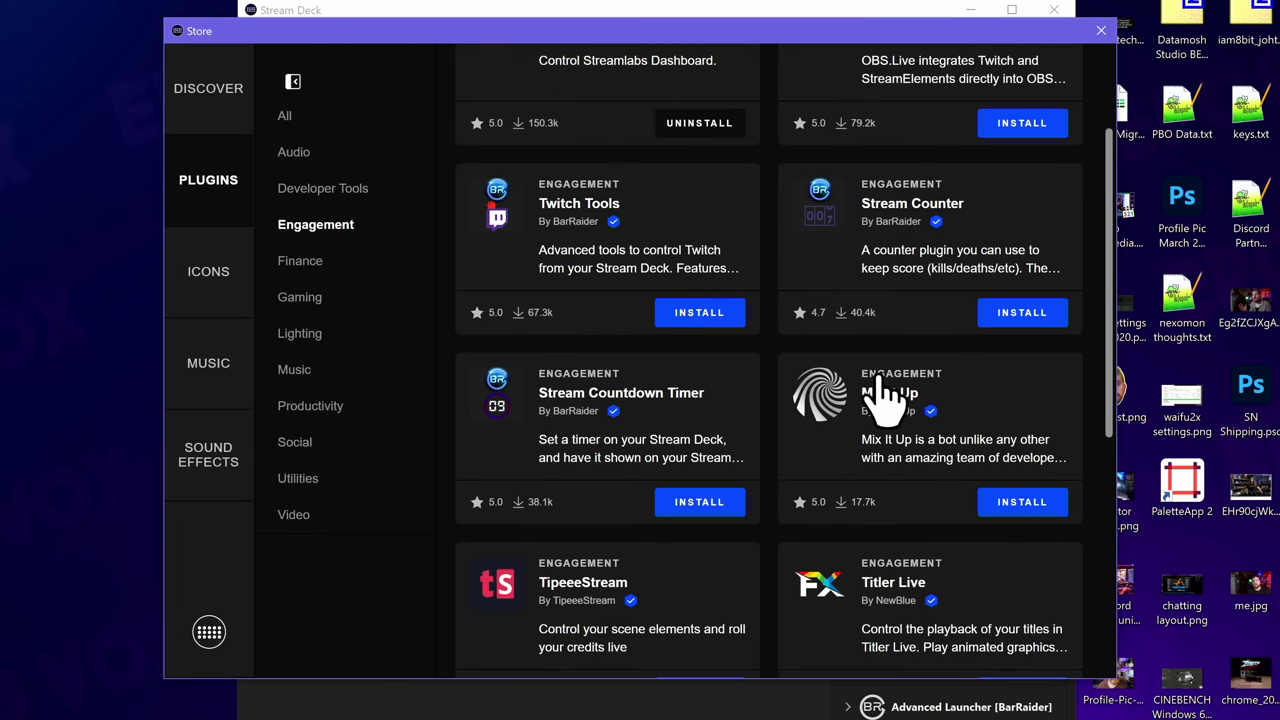
left_click(300, 262)
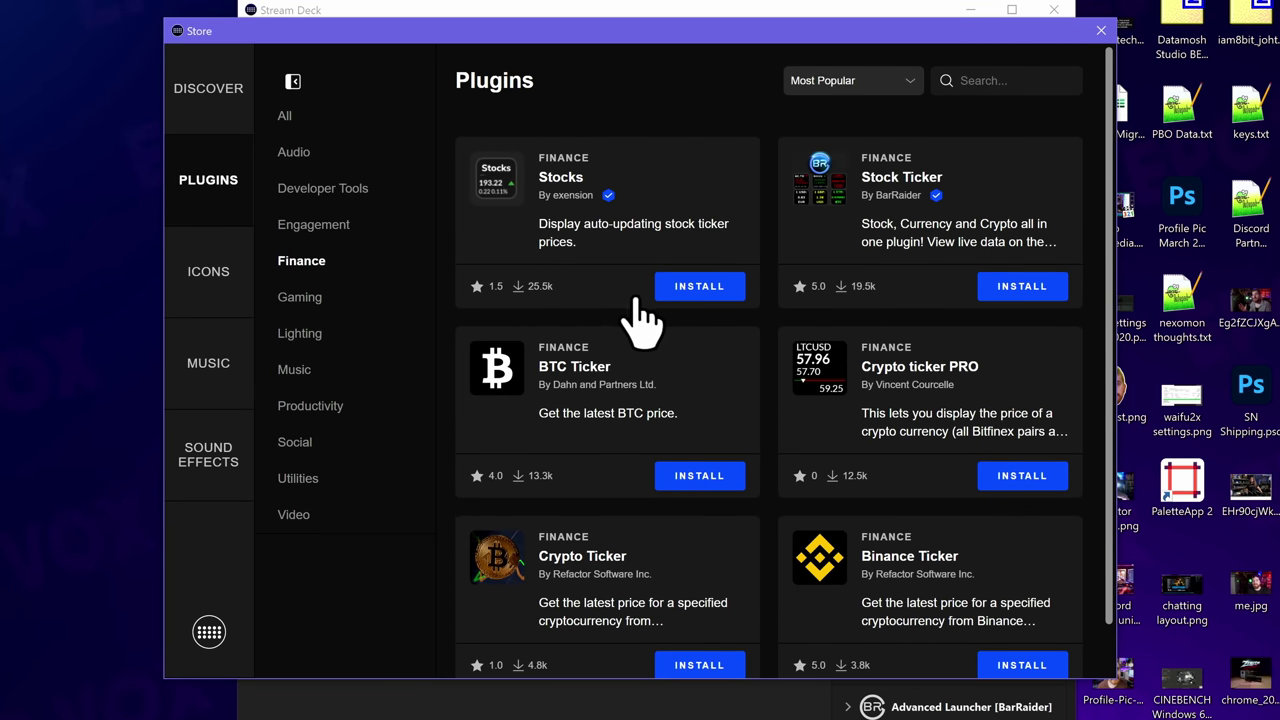
scroll(795, 385, "down", 1)
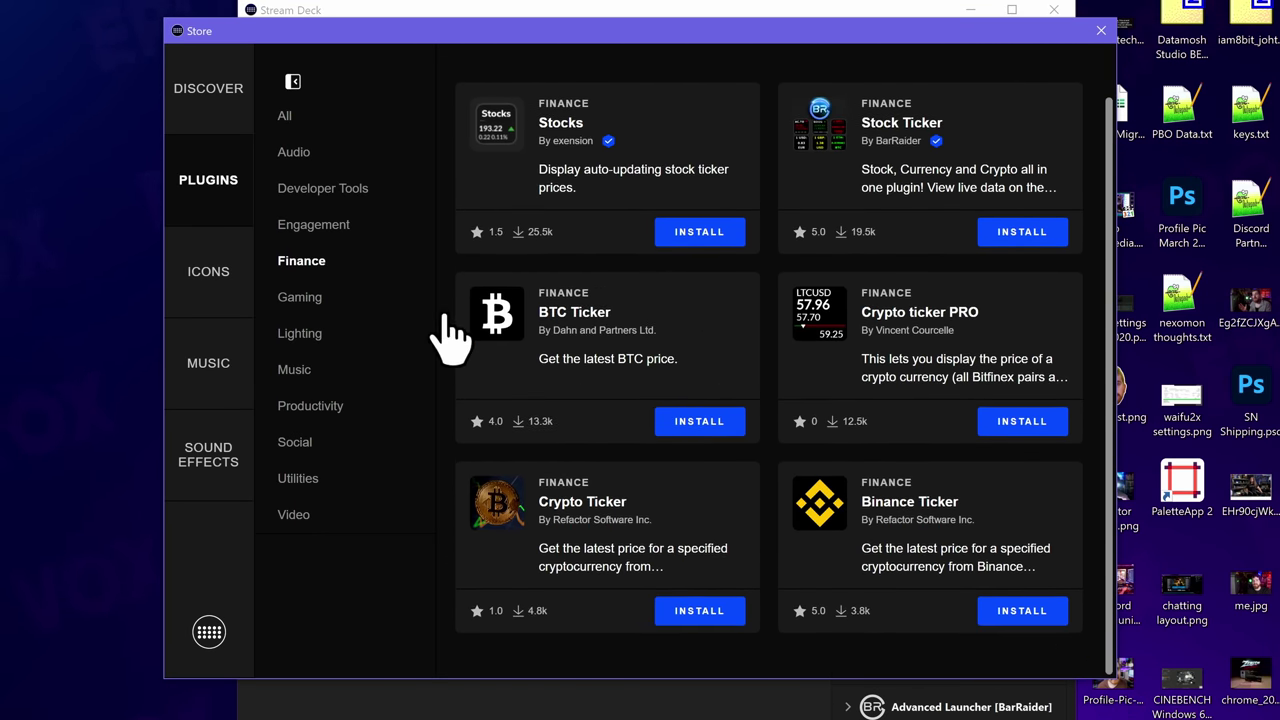
Step: Look through the plugins in the Gaming category and those in the Lighting category
left_click(318, 310)
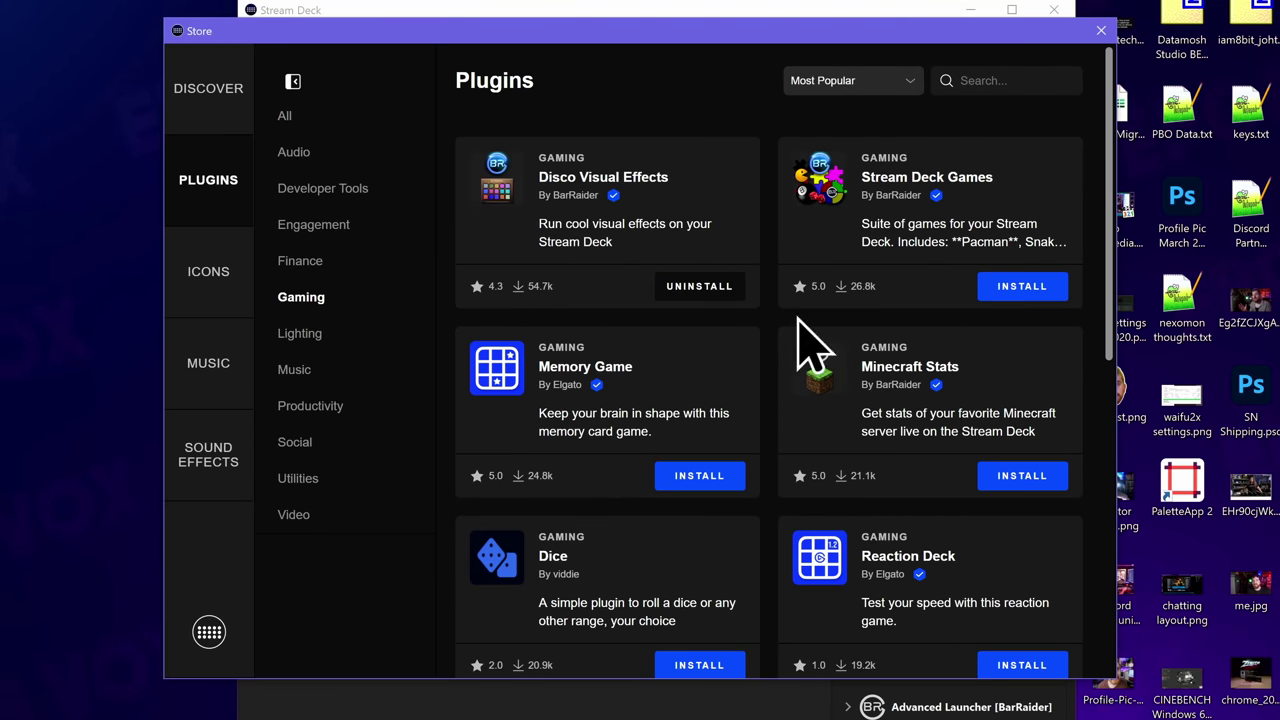
scroll(877, 471, "down", 2)
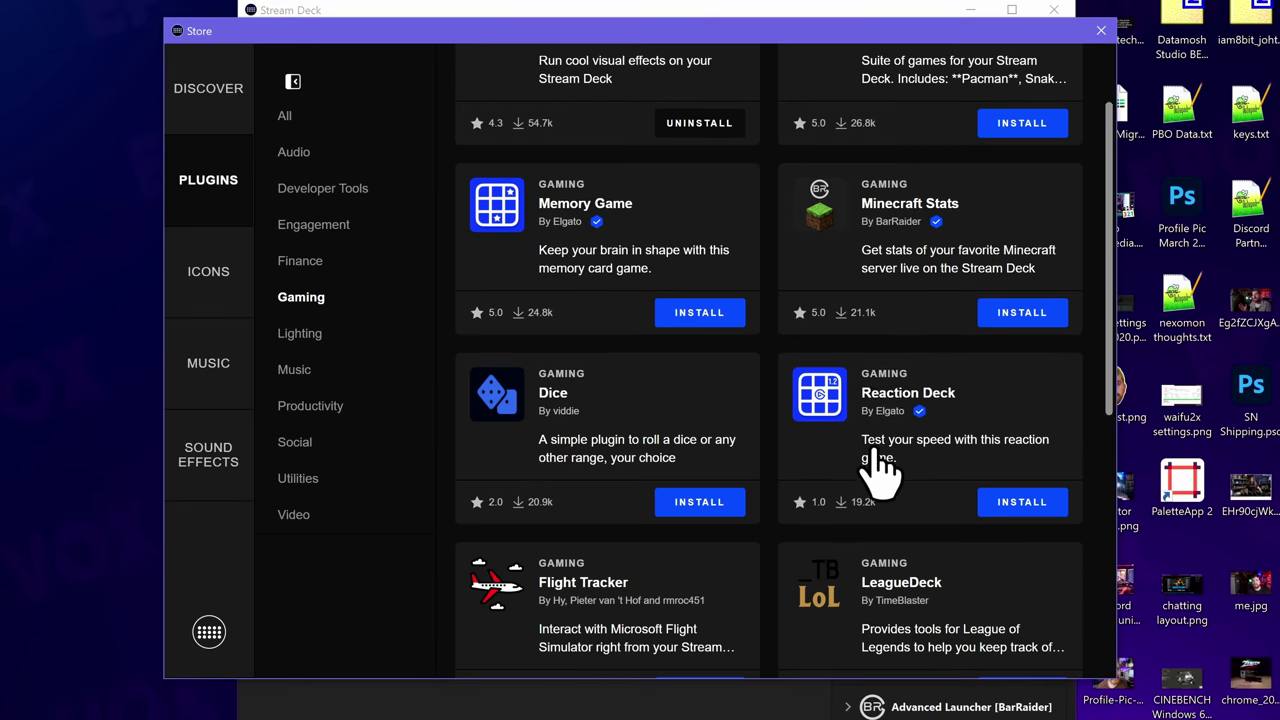
scroll(920, 286, "up", 1)
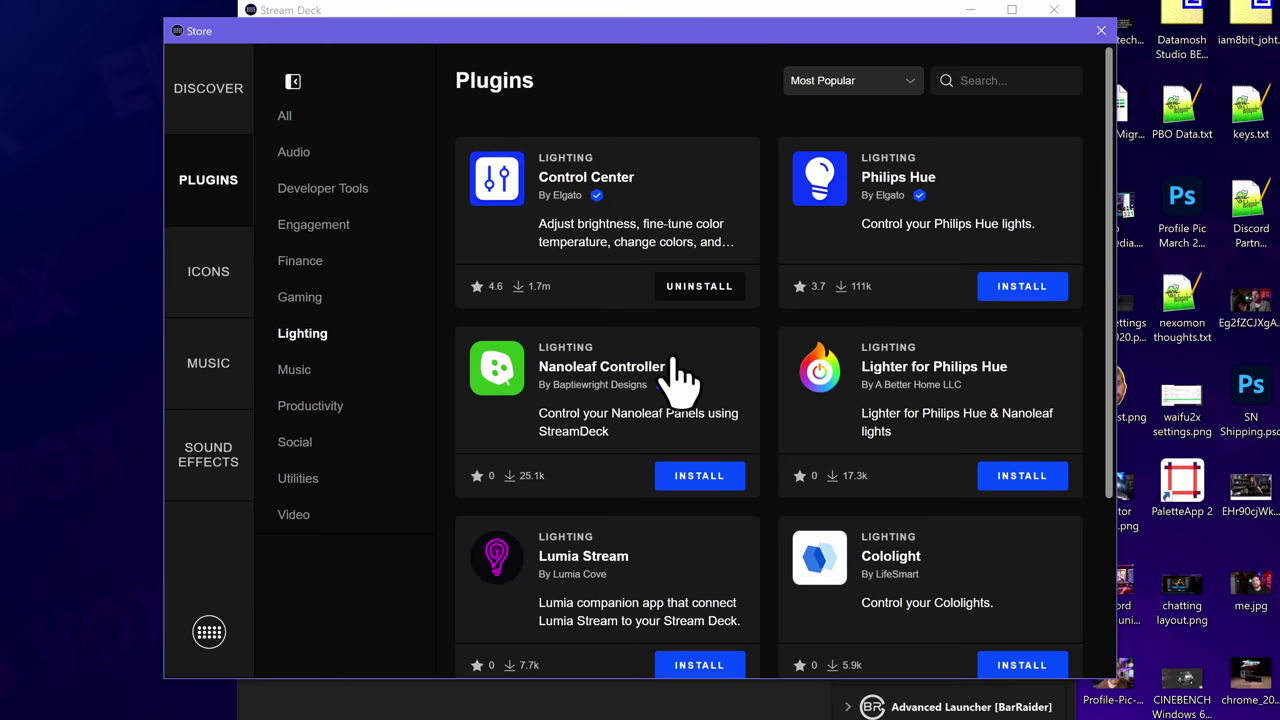
scroll(670, 400, "down", 1)
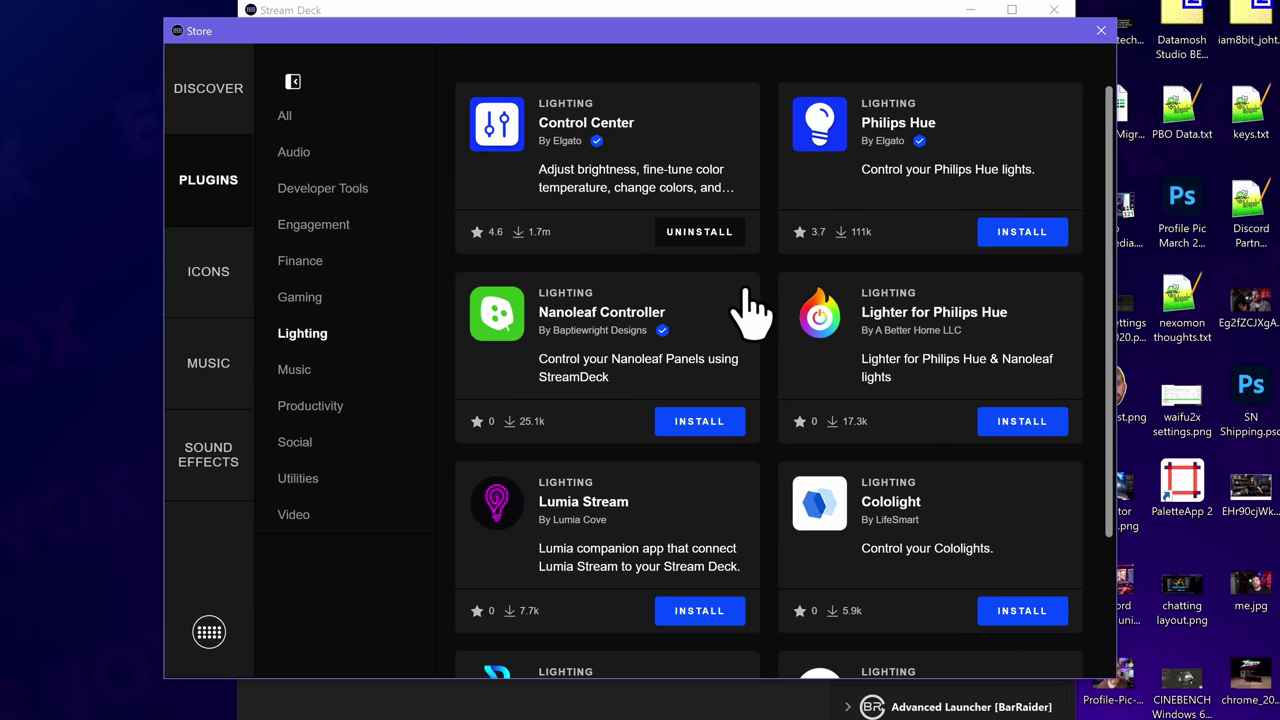
scroll(720, 380, "down", 2)
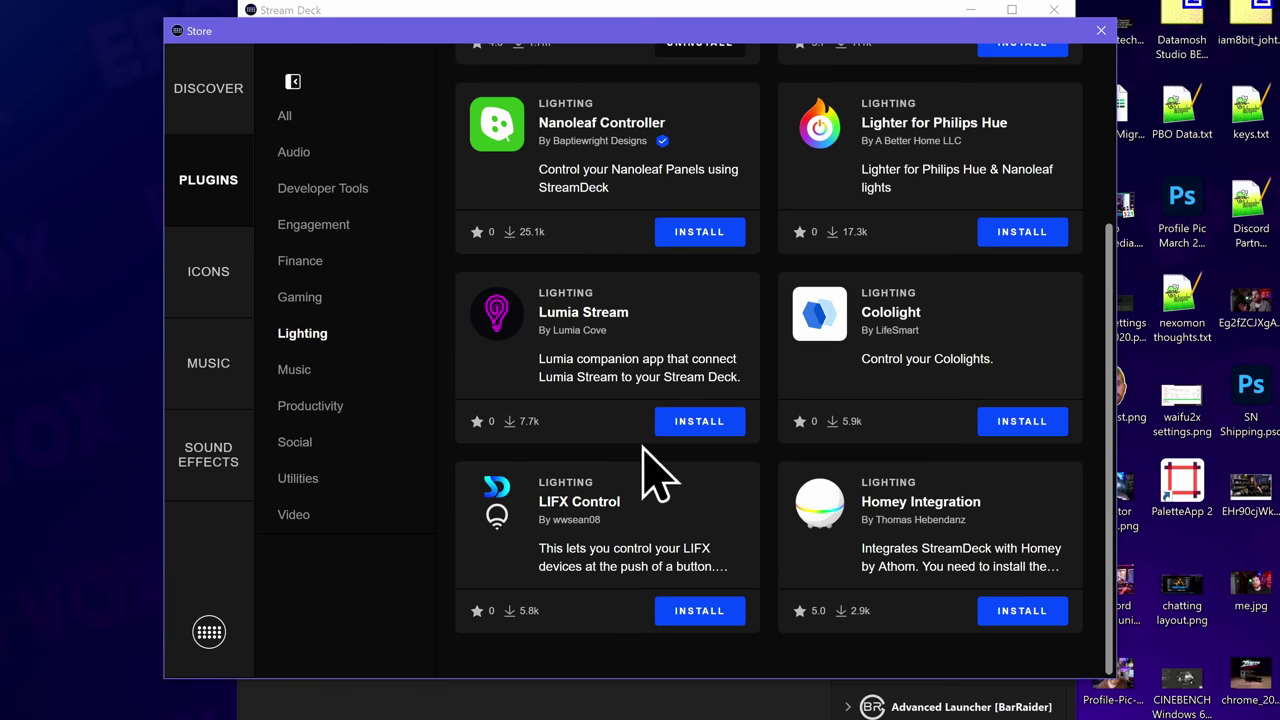
Step: View the Music, Productivity and Social plugin categories one after another
left_click(295, 370)
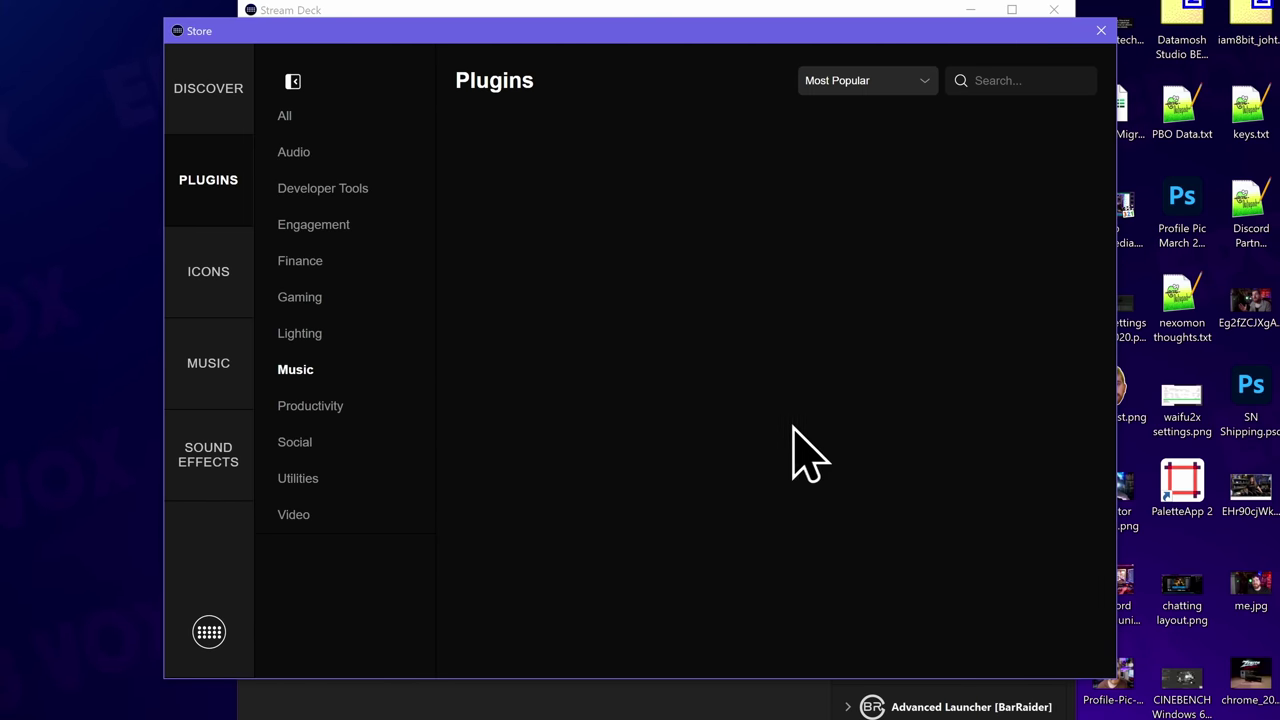
left_click(320, 408)
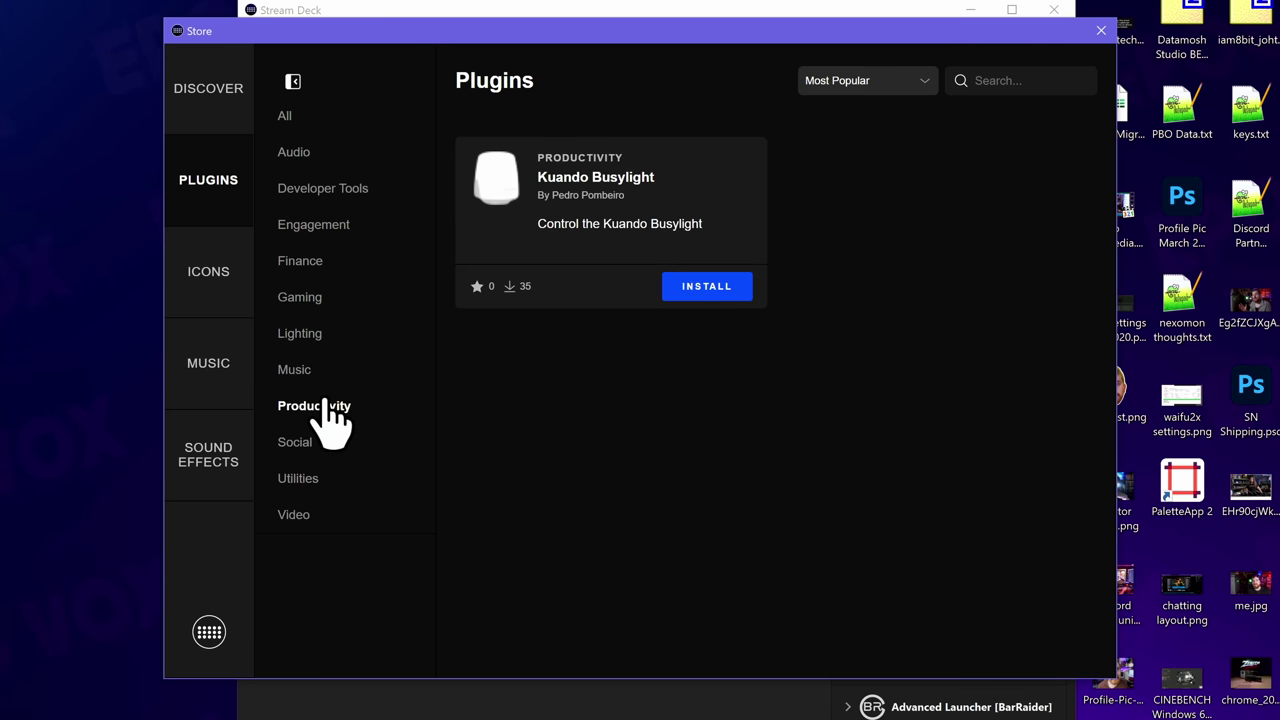
left_click(295, 443)
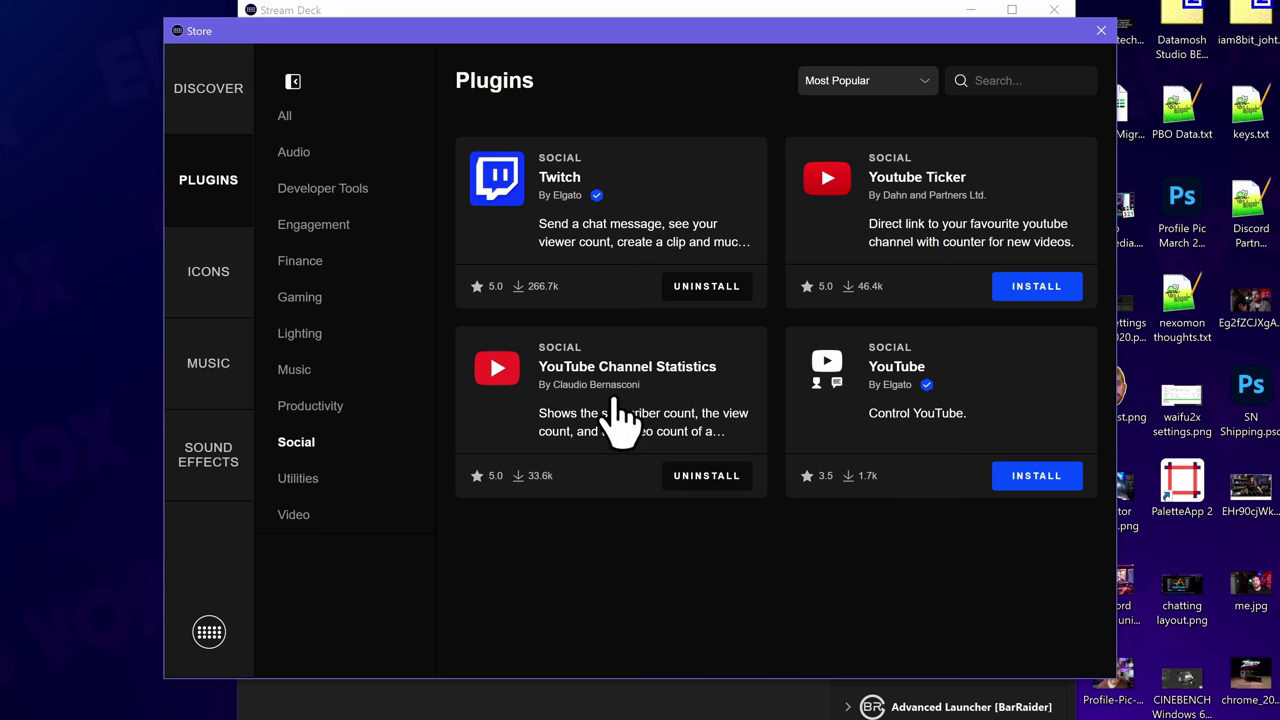
Step: Filter the plugin list to the Utilities category and skim it to the end
left_click(298, 478)
scroll(545, 460, "down", 12)
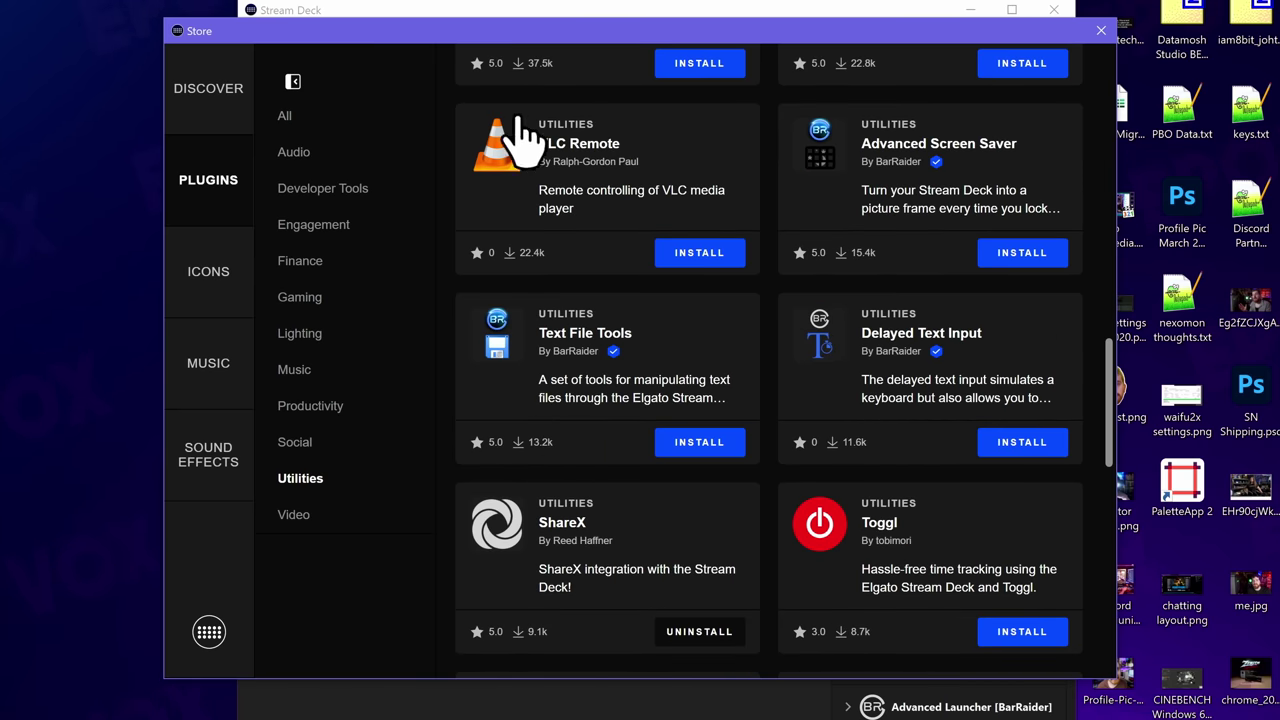
scroll(650, 410, "down", 8)
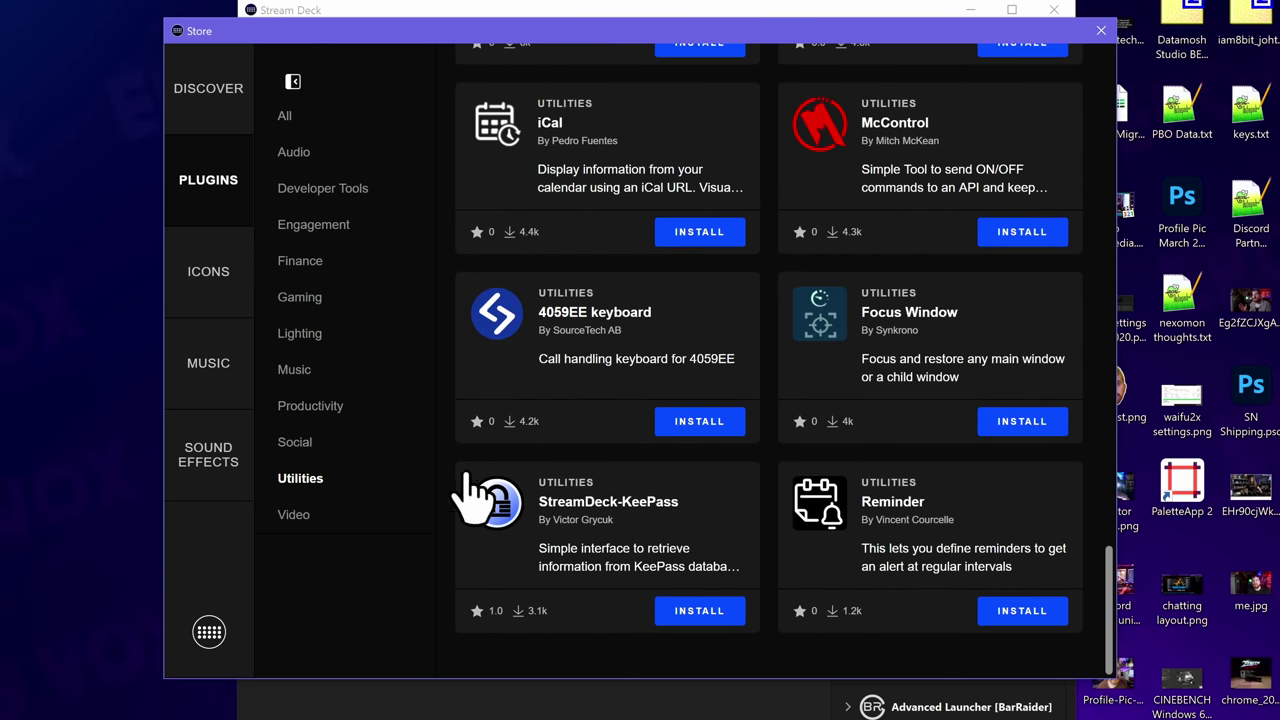
Step: Filter the plugin list to the Video category and look through its plugins
left_click(294, 515)
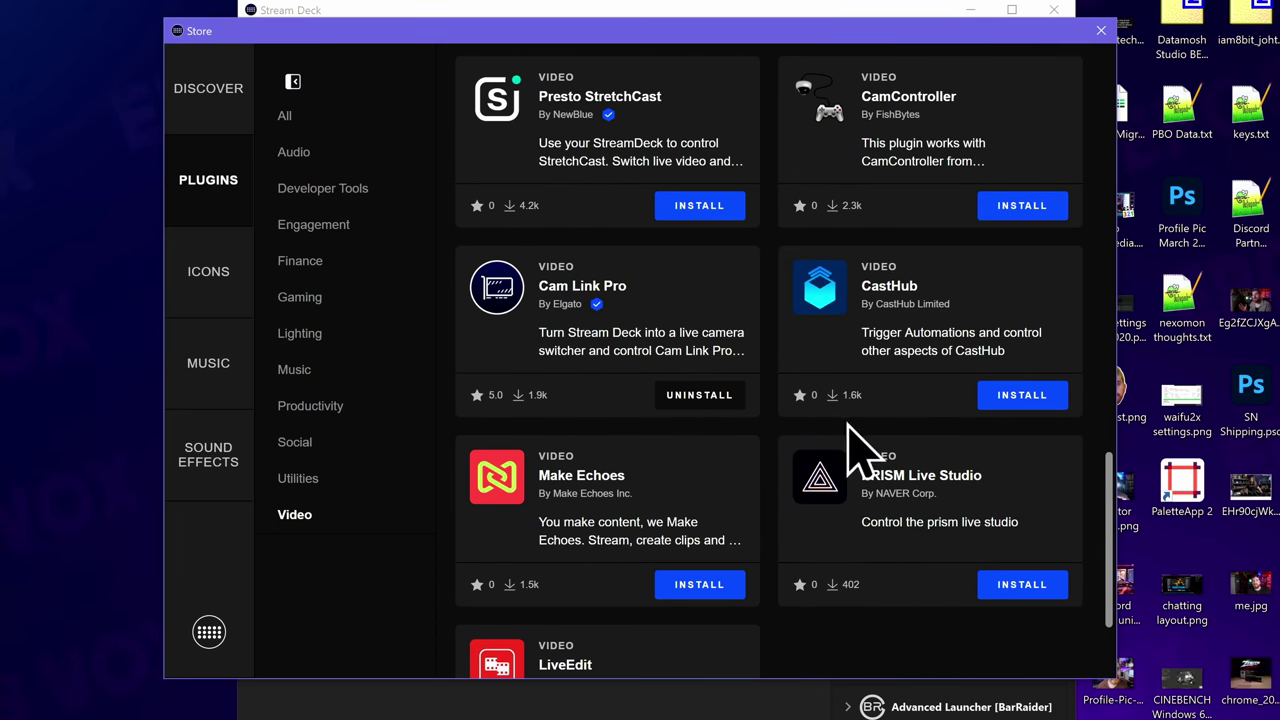
scroll(870, 555, "up", 3)
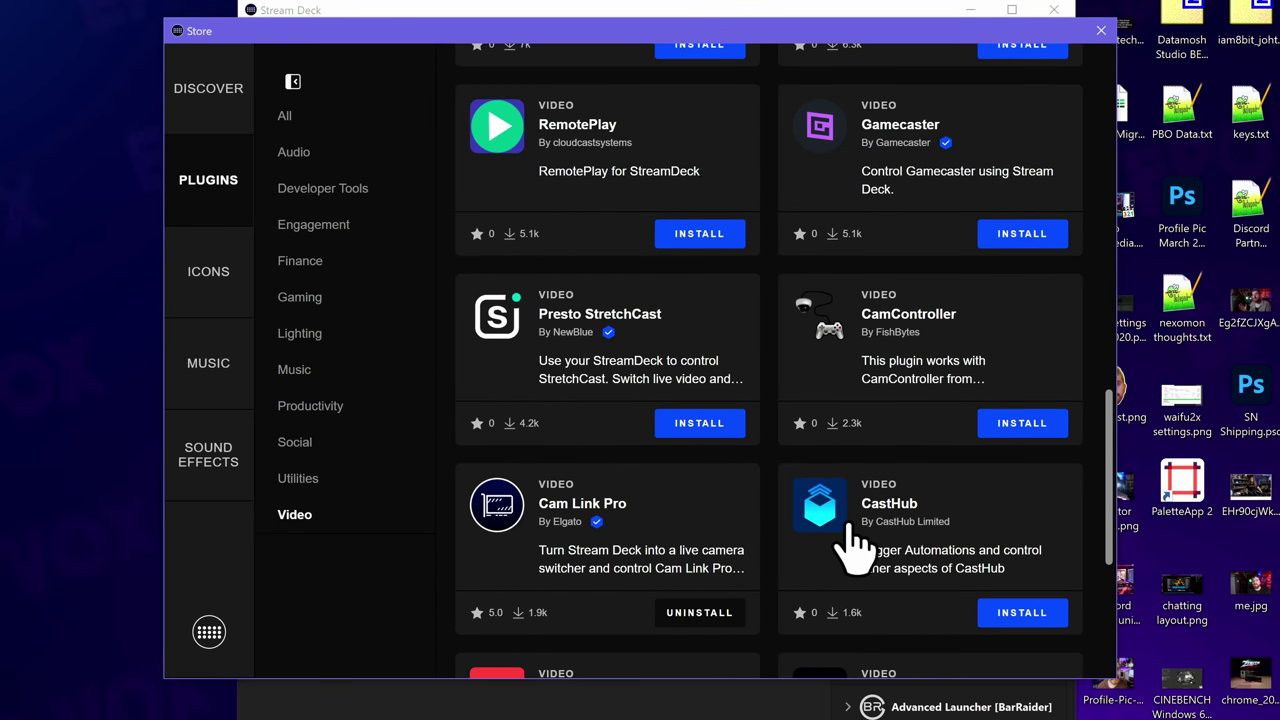
scroll(815, 528, "up", 15)
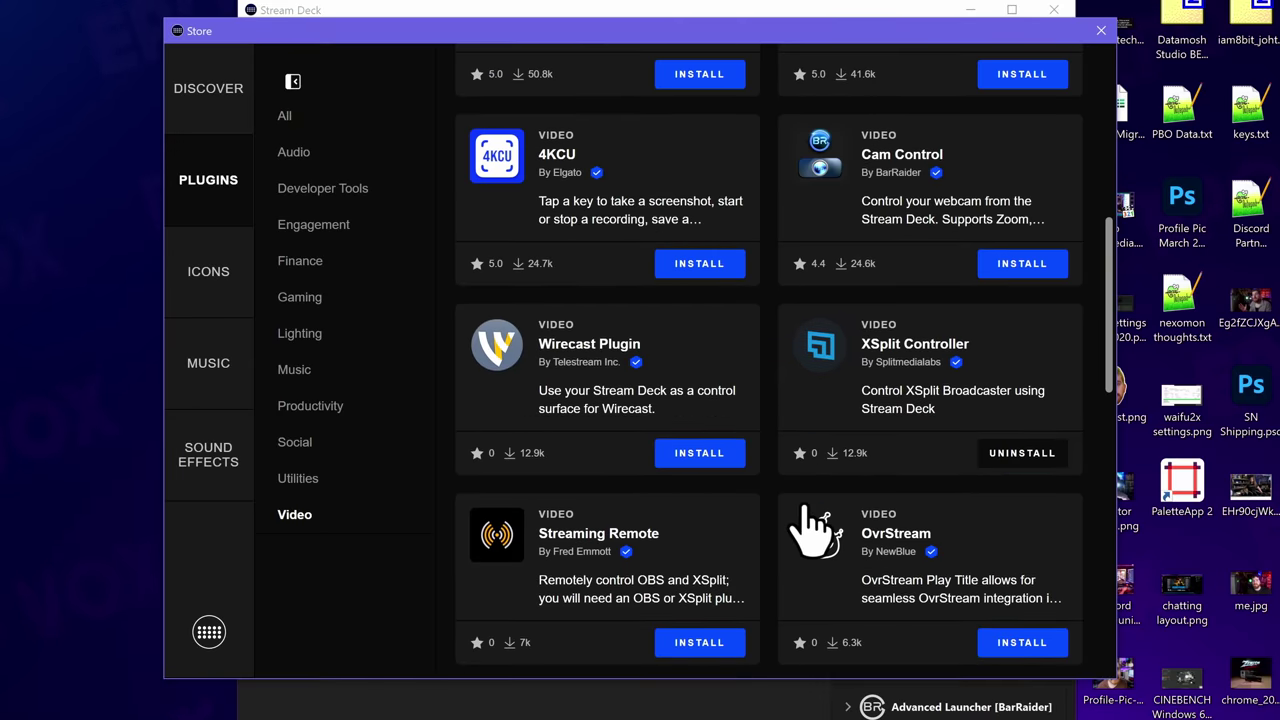
scroll(722, 437, "up", 1)
Step: Go to the store's Icons section, view the details of the Entypo icon pack and return to the list
left_click(210, 278)
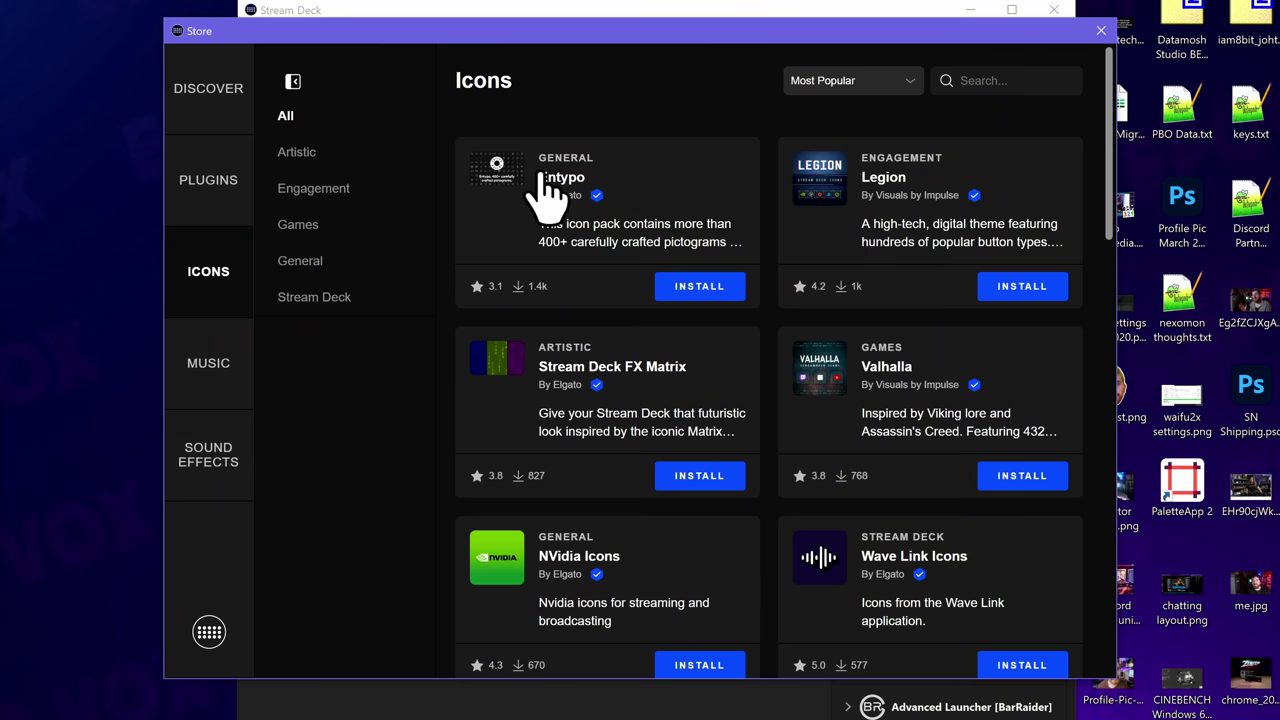
left_click(530, 213)
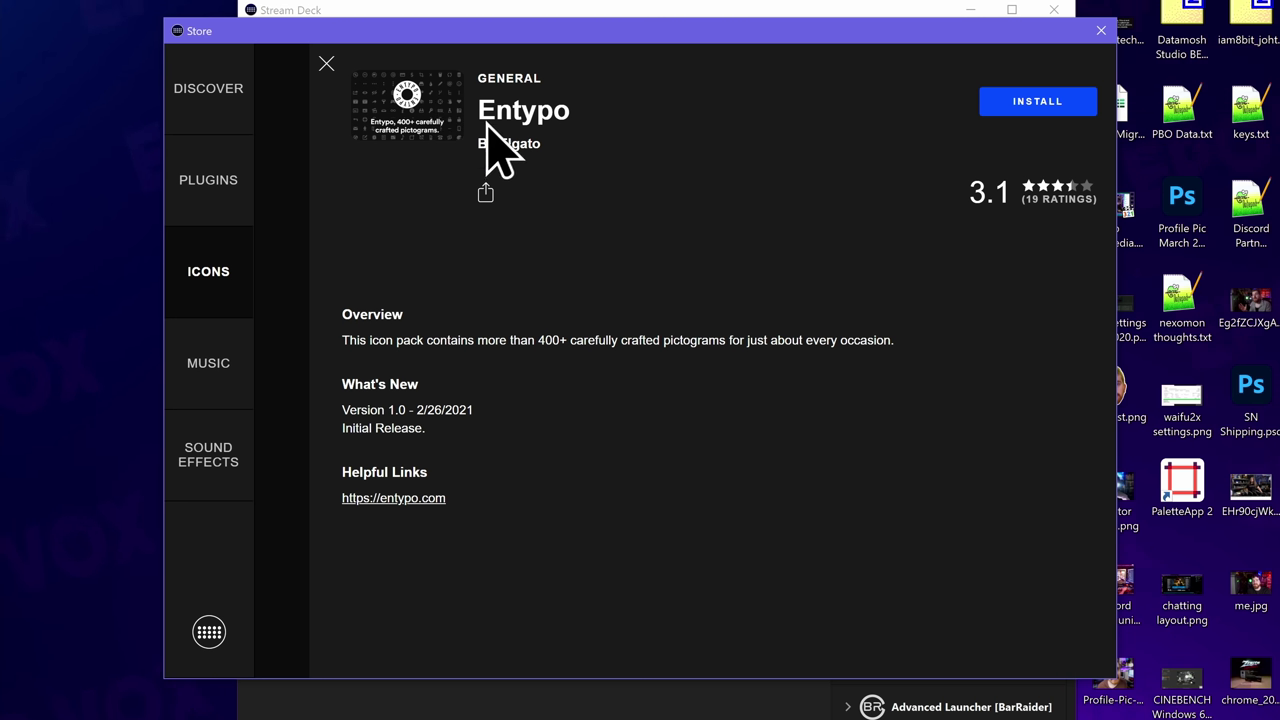
left_click(323, 64)
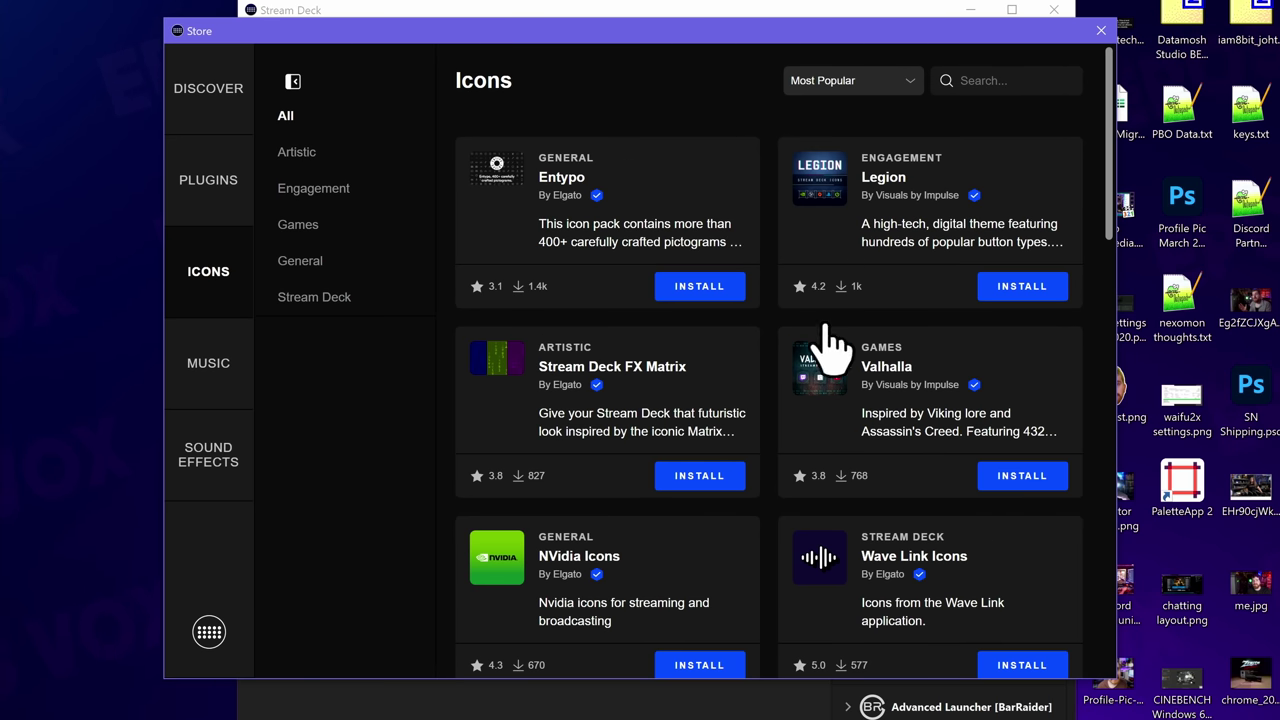
Step: Install the Stream Deck FX Matrix icon pack from its details page and return to the icon list
left_click(556, 372)
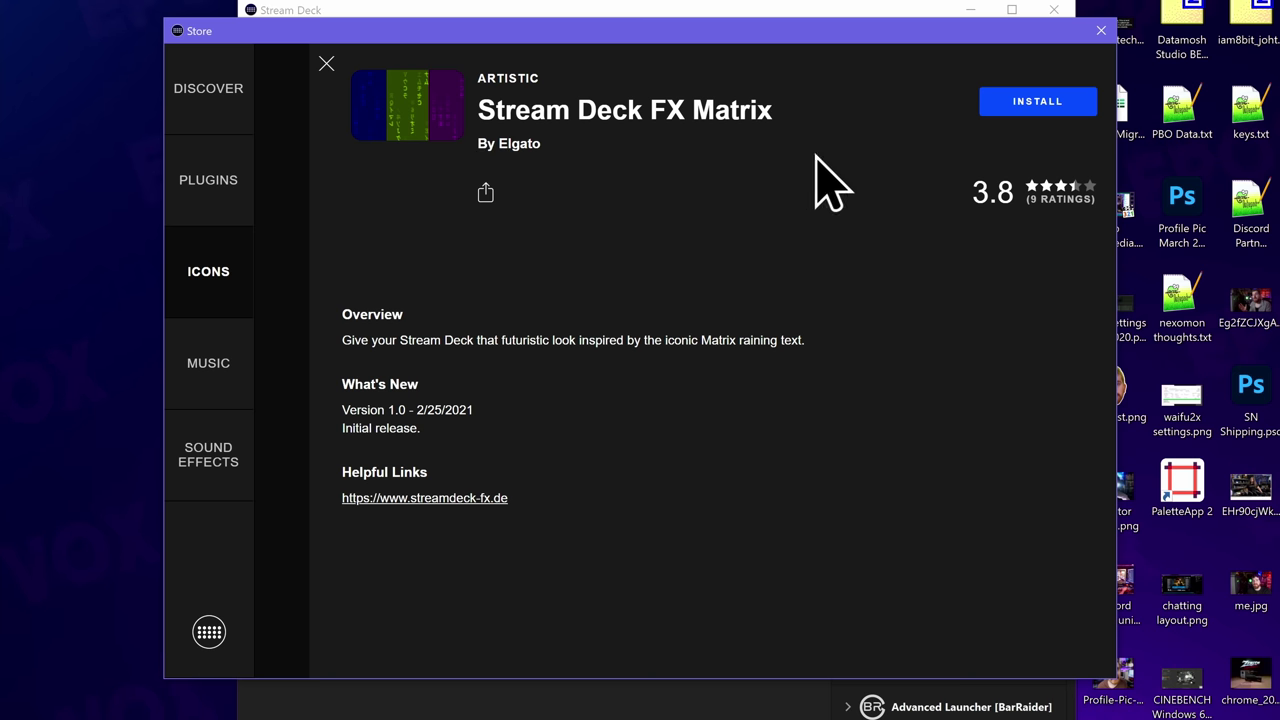
left_click(1074, 109)
left_click(710, 402)
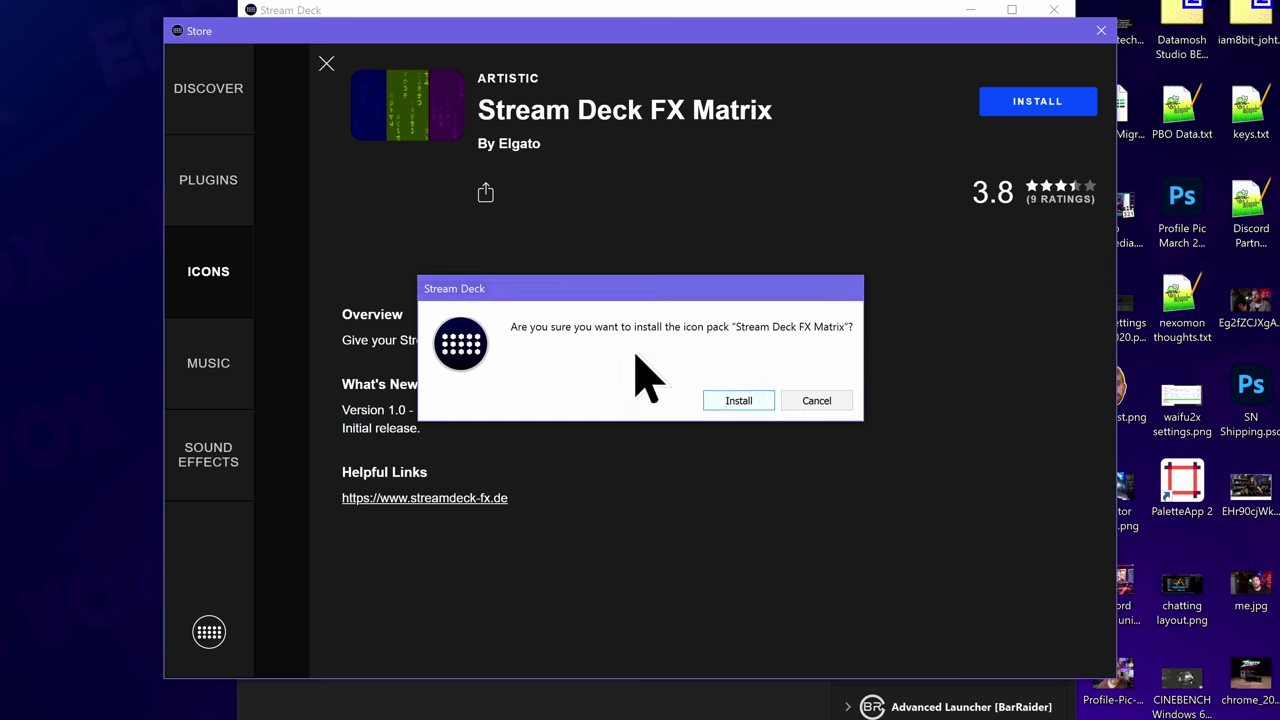
left_click(327, 64)
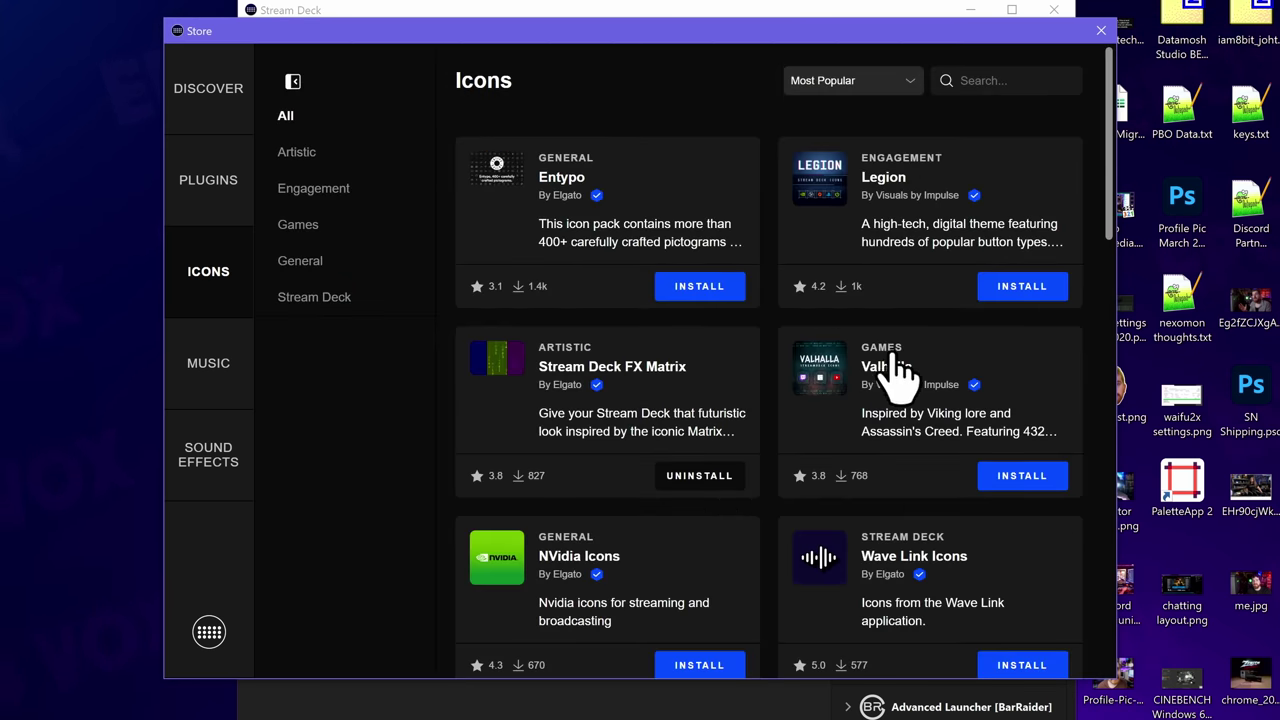
Step: Install the Legion icon pack from its details page and return to the icon list
left_click(884, 212)
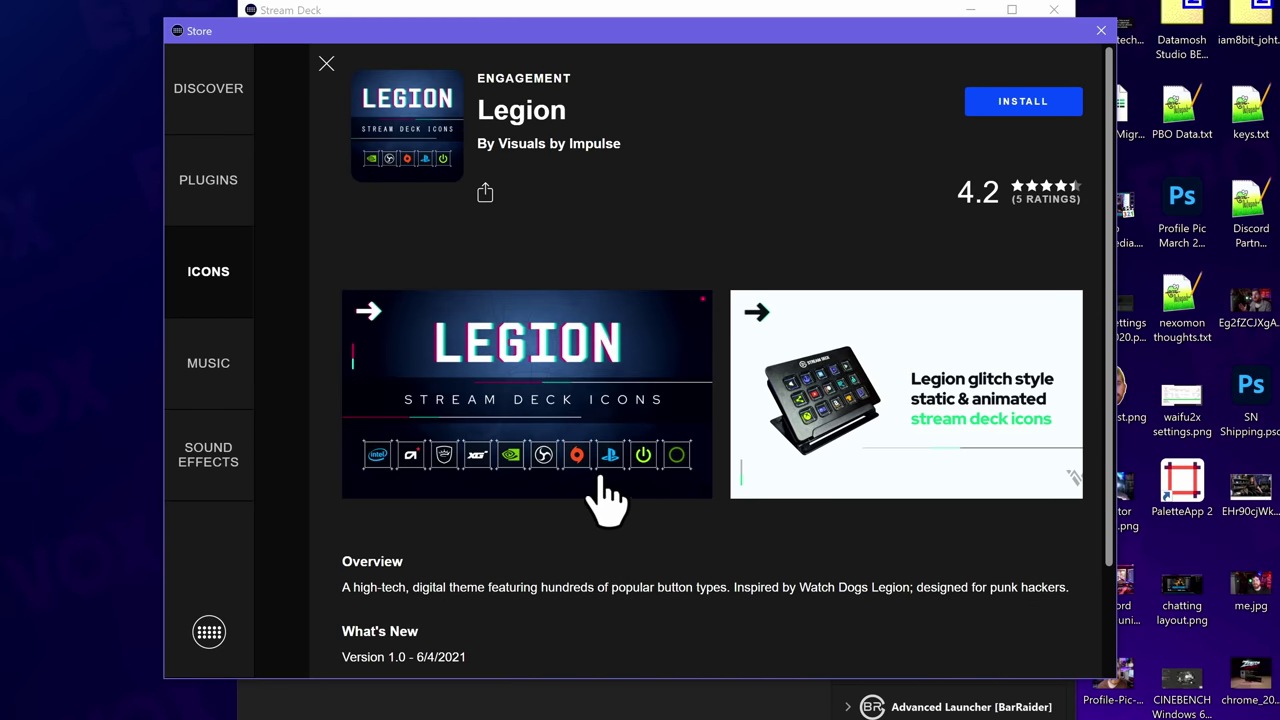
left_click(1029, 114)
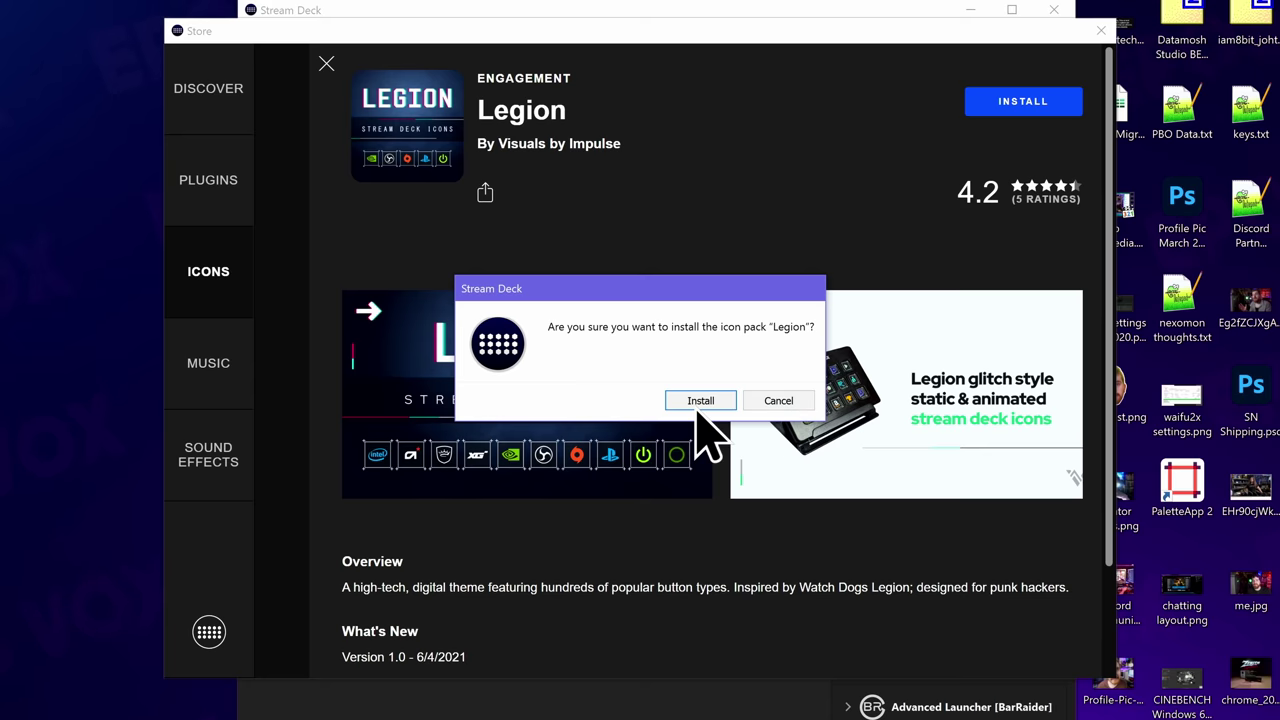
left_click(700, 402)
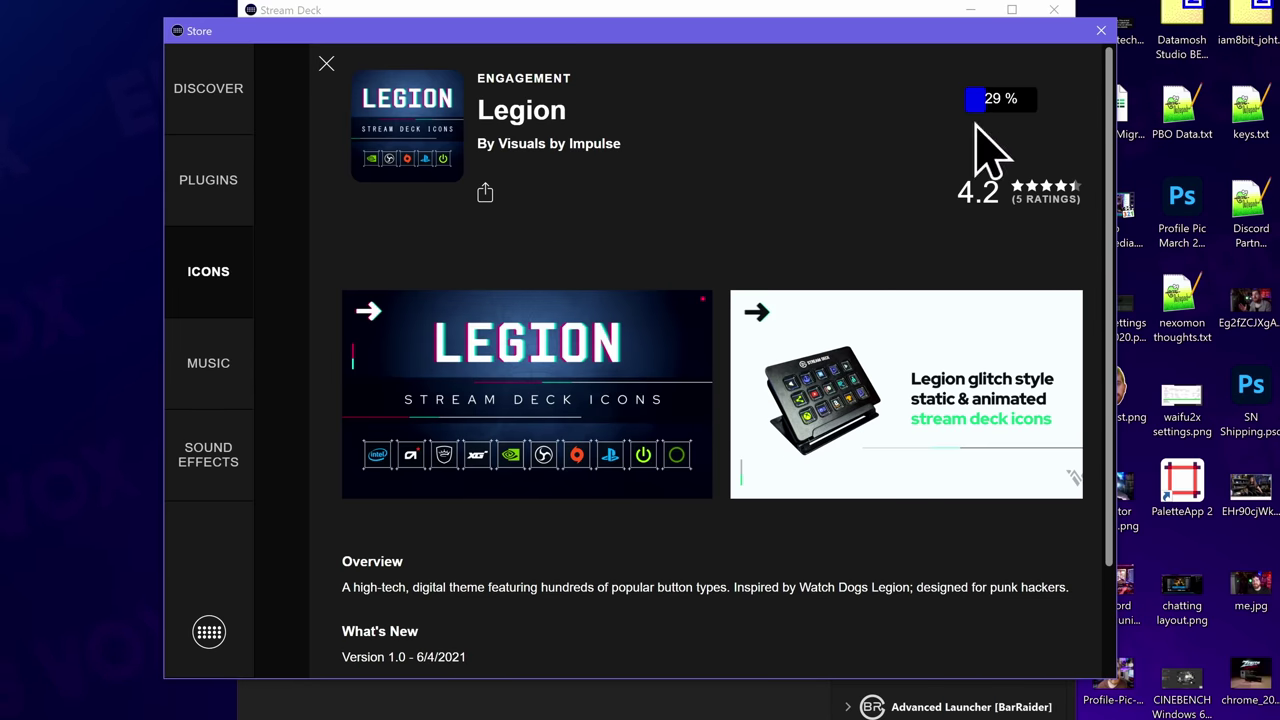
left_click(320, 62)
Step: Install the NVidia Icons pack directly from the icon list
scroll(655, 395, "down", 3)
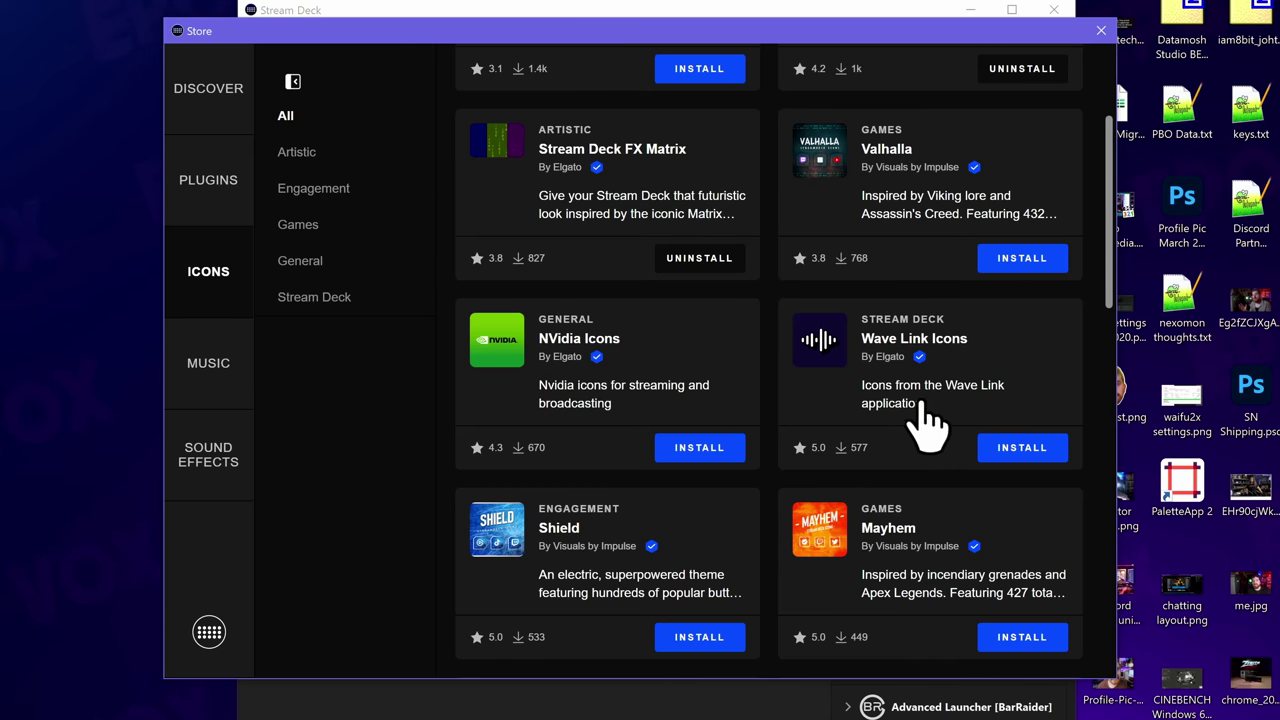
scroll(825, 372, "down", 1)
left_click(722, 350)
left_click(728, 402)
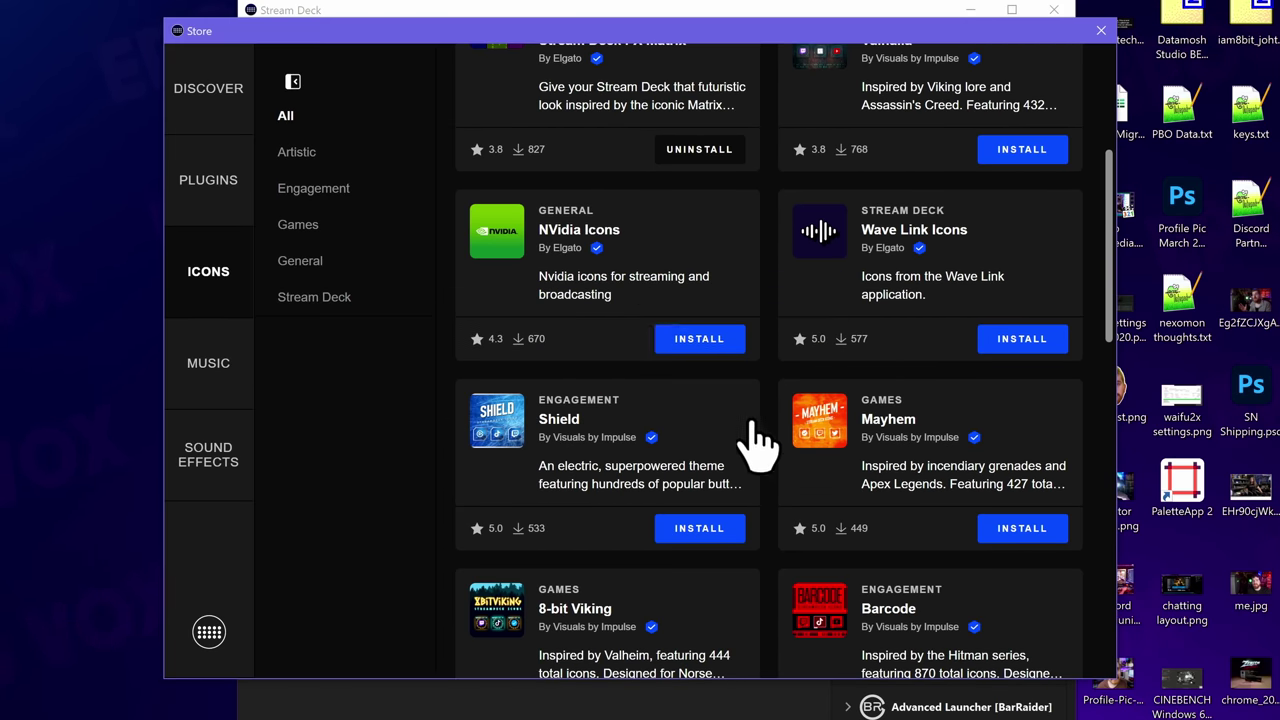
Step: View the details of the Barcode icon pack and return to the icon list
scroll(812, 490, "down", 2)
scroll(815, 490, "down", 2)
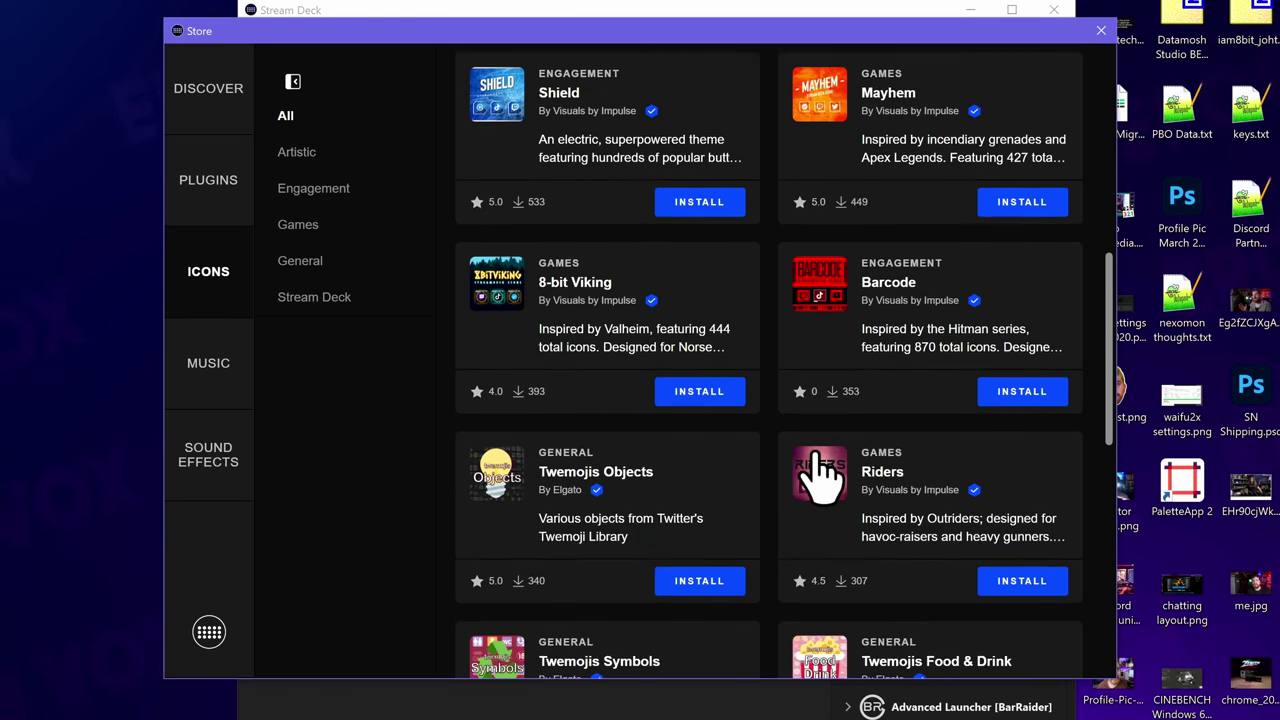
scroll(843, 400, "down", 1)
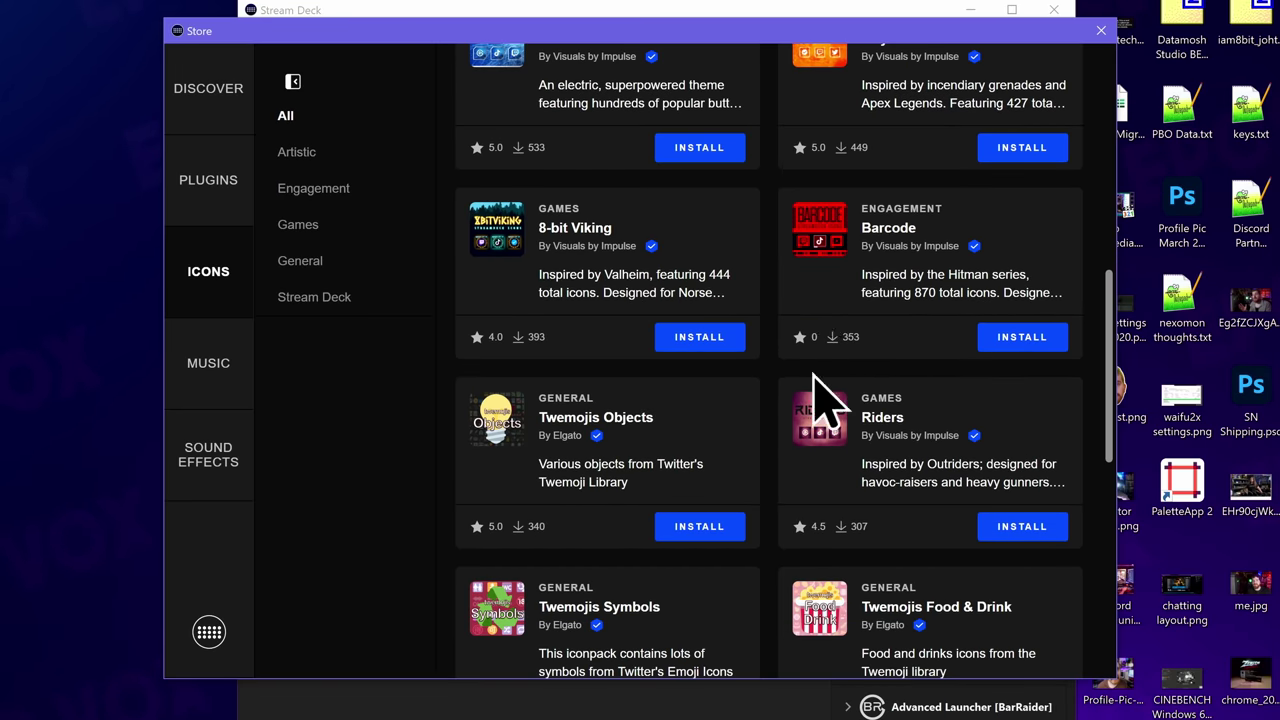
left_click(838, 251)
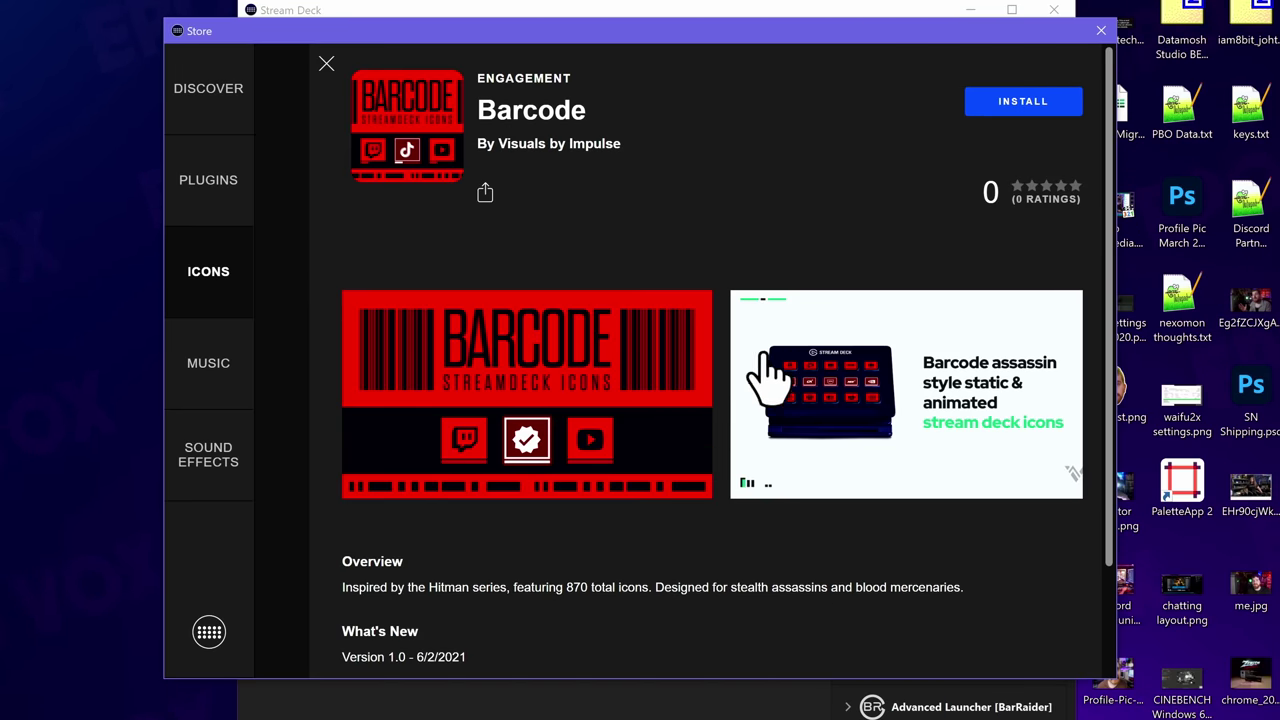
left_click(326, 63)
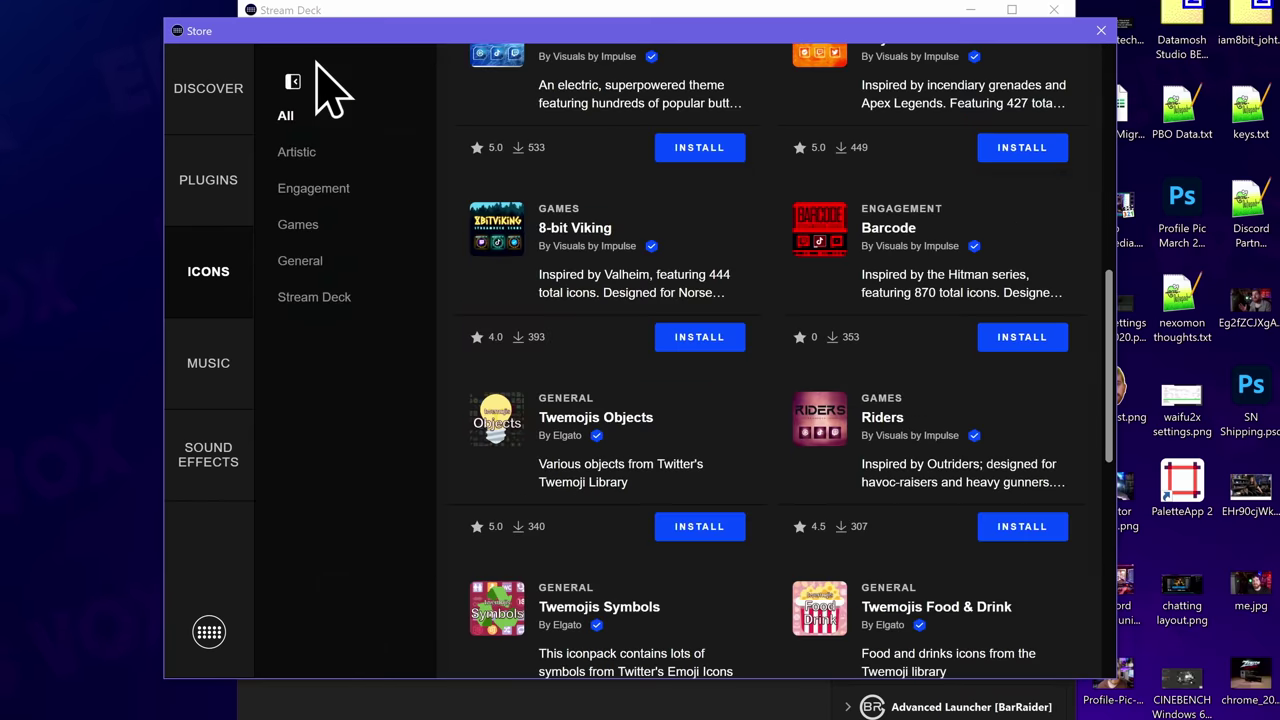
Step: View the details of the Twemojis Symbols icon pack and return to browsing the list
scroll(634, 460, "down", 4)
left_click(497, 300)
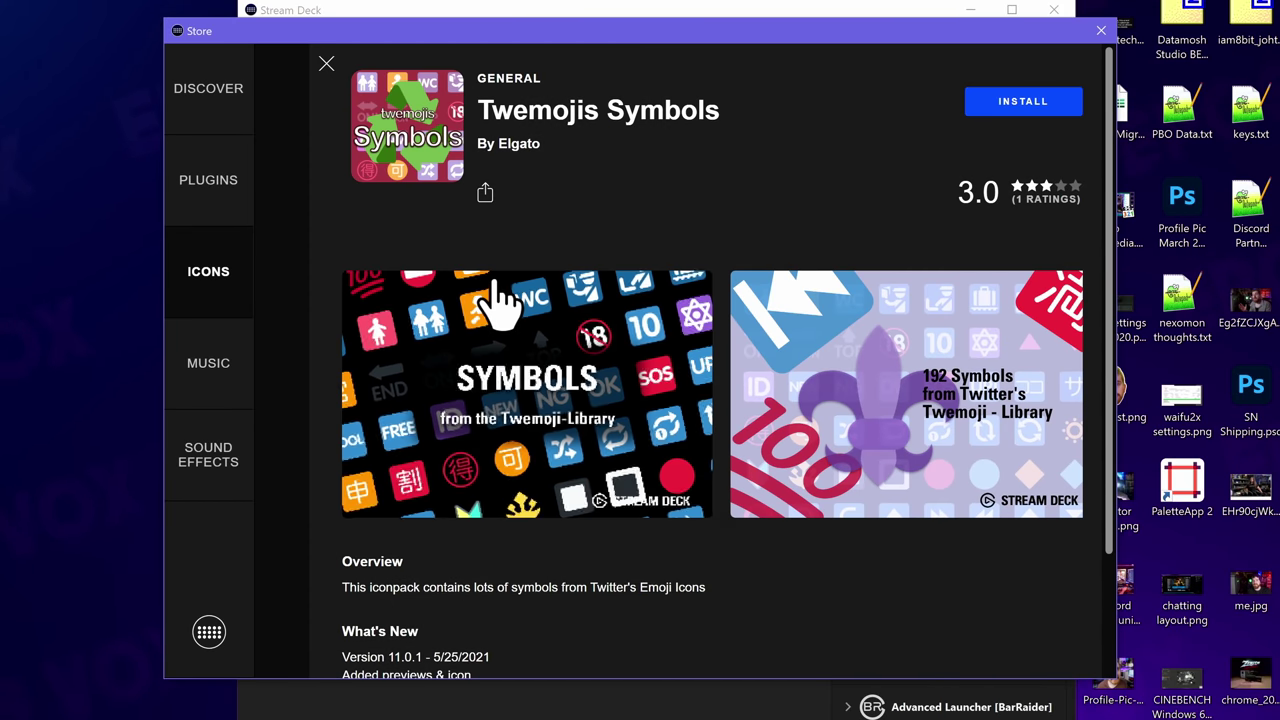
left_click(326, 63)
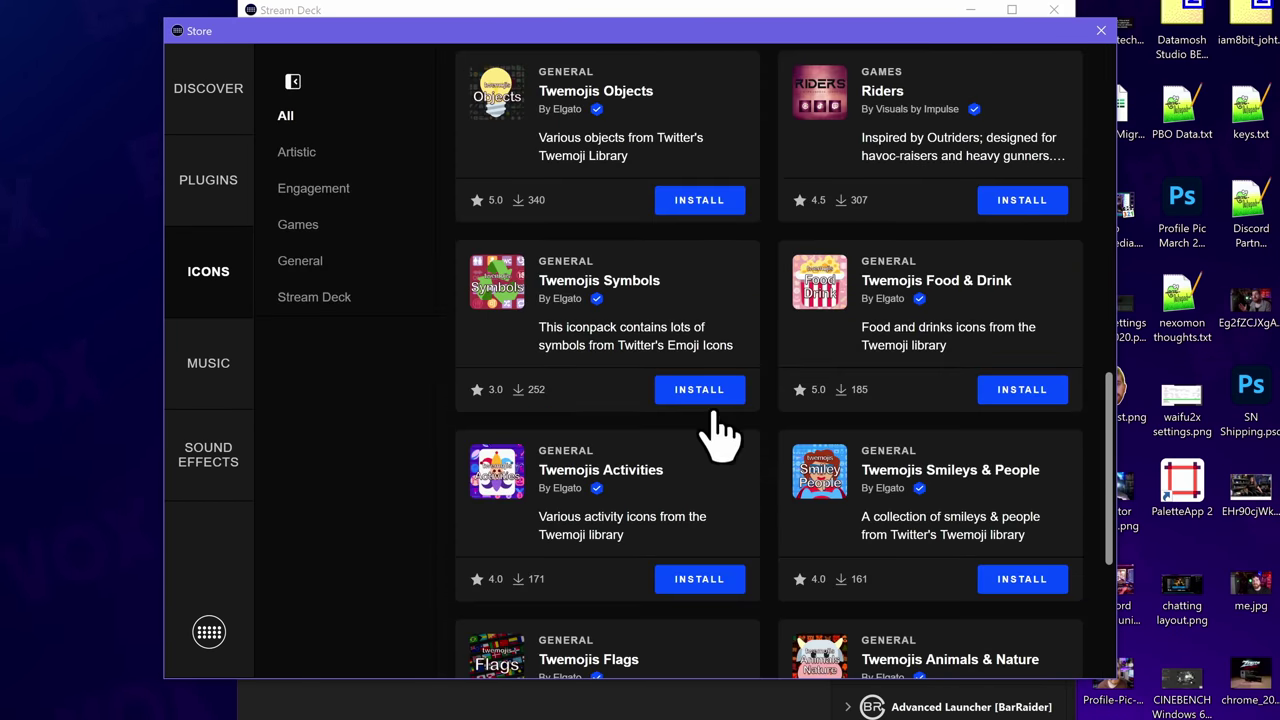
scroll(720, 434, "down", 3)
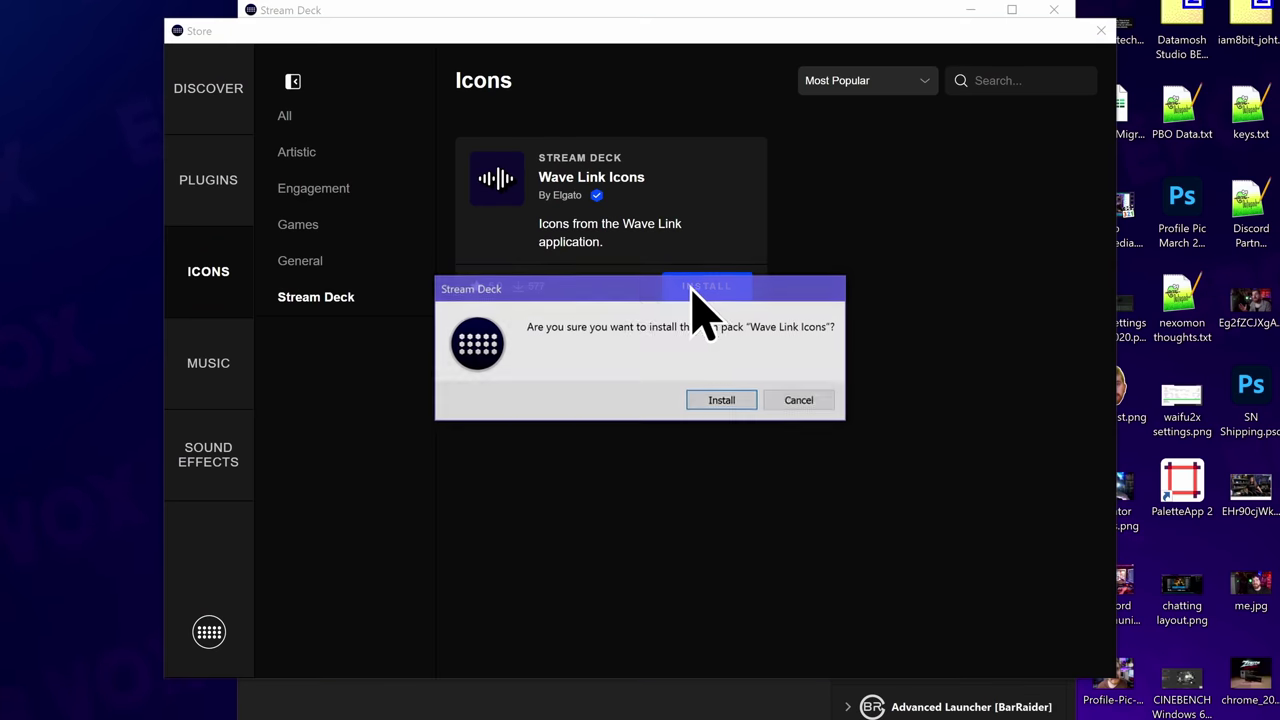
Step: Confirm installing the Wave Link Icons pack, check the Artistic category and return to all icons
left_click(700, 403)
left_click(285, 155)
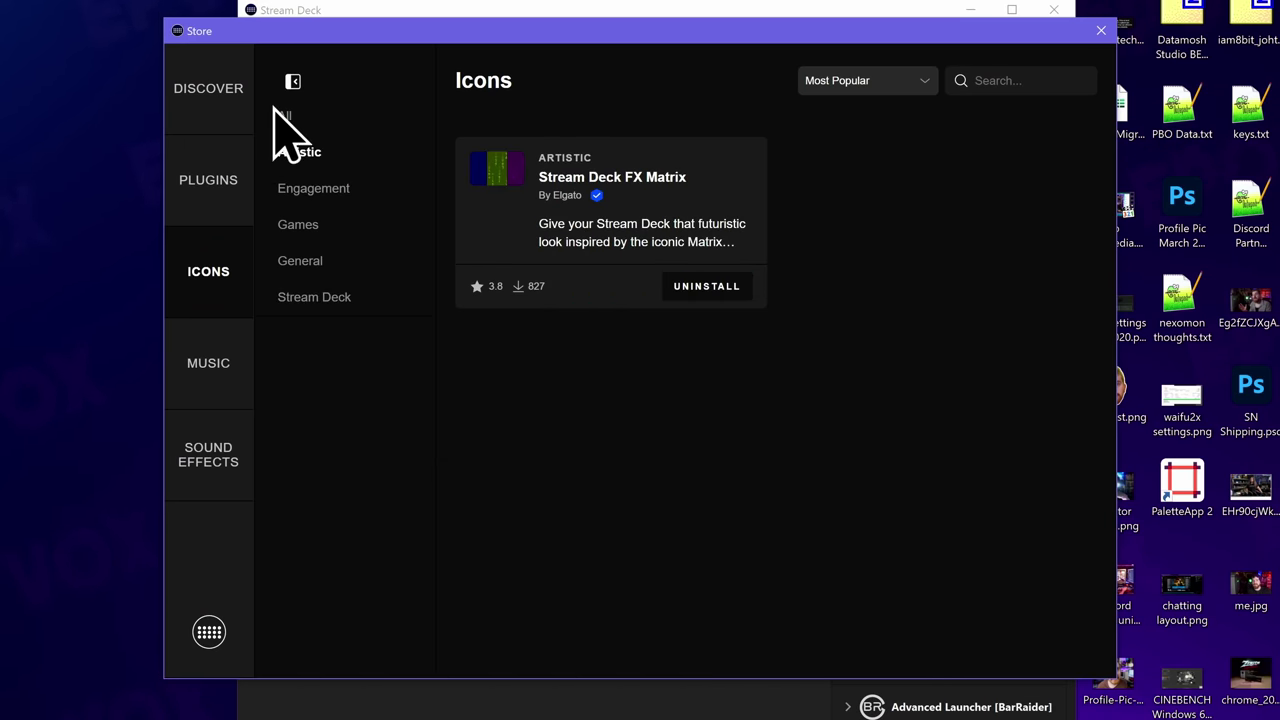
left_click(288, 116)
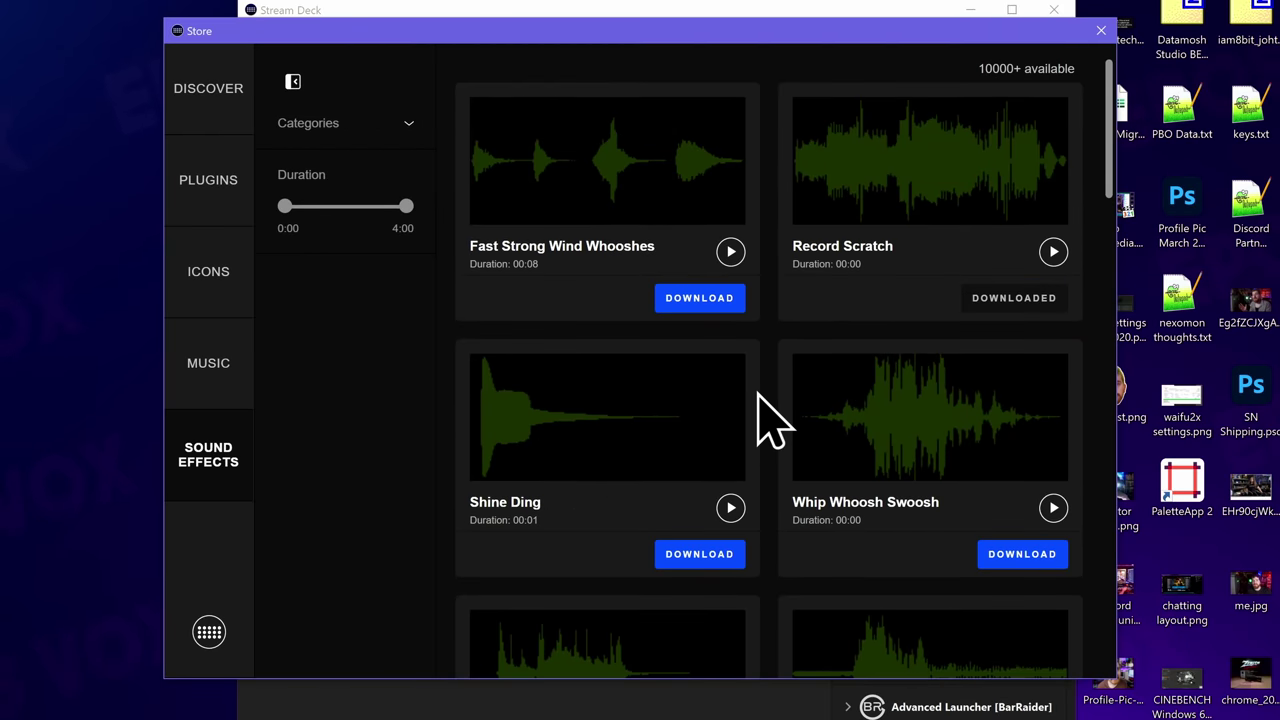
Step: Browse the most popular sound effects in the store and go to the Music section
scroll(764, 416, "down", 6)
scroll(850, 300, "up", 8)
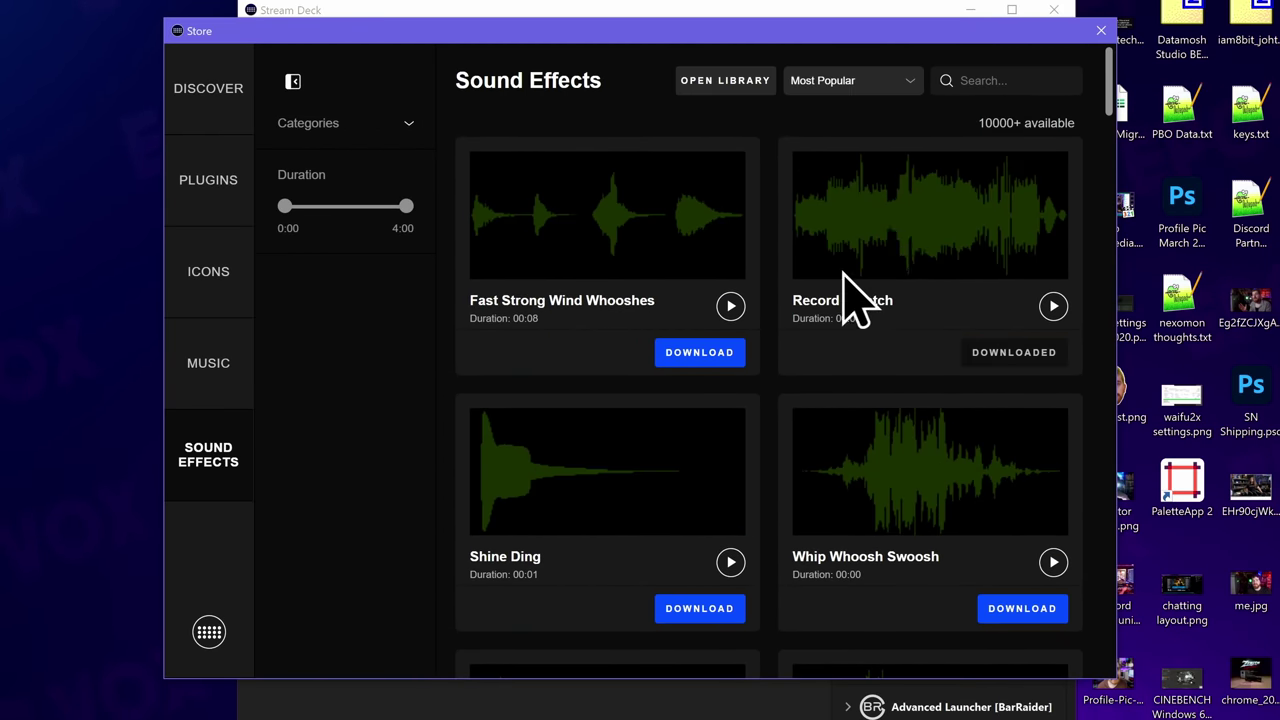
left_click(225, 365)
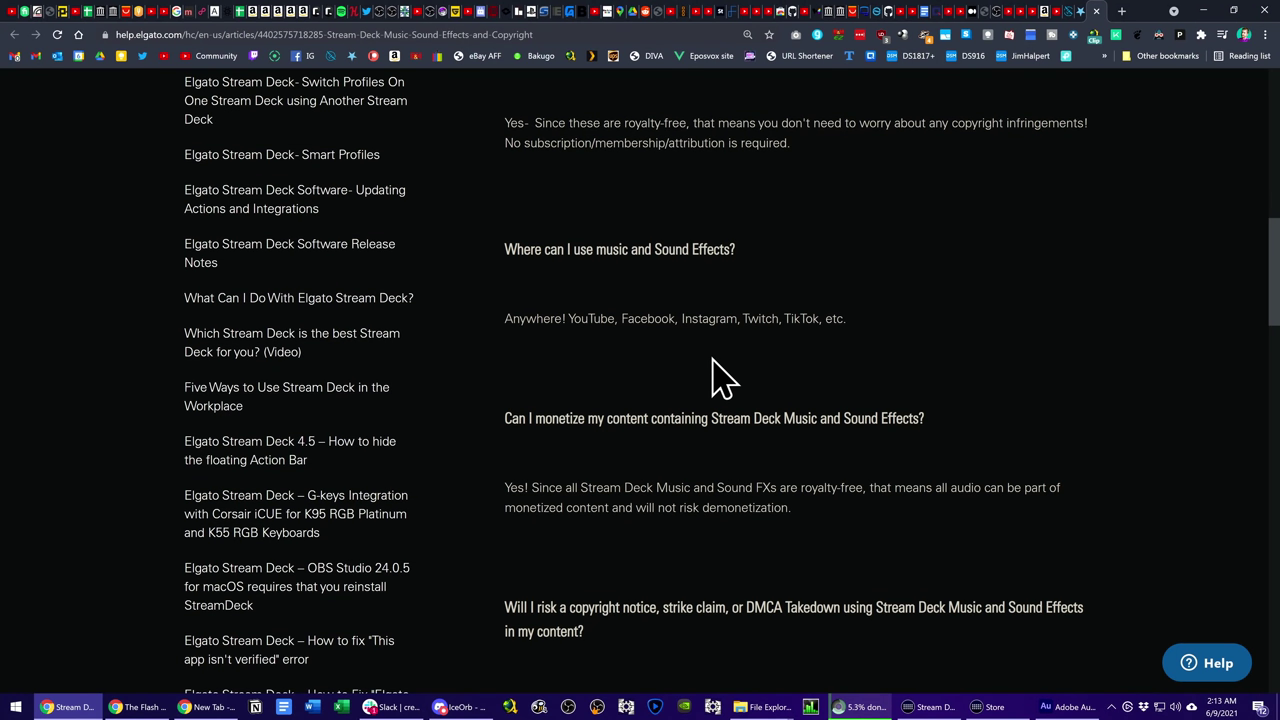
Step: Read the Elgato help article on Stream Deck music, sound effects and copyright, including the information required for claims, and minimize the browser
scroll(714, 376, "down", 1)
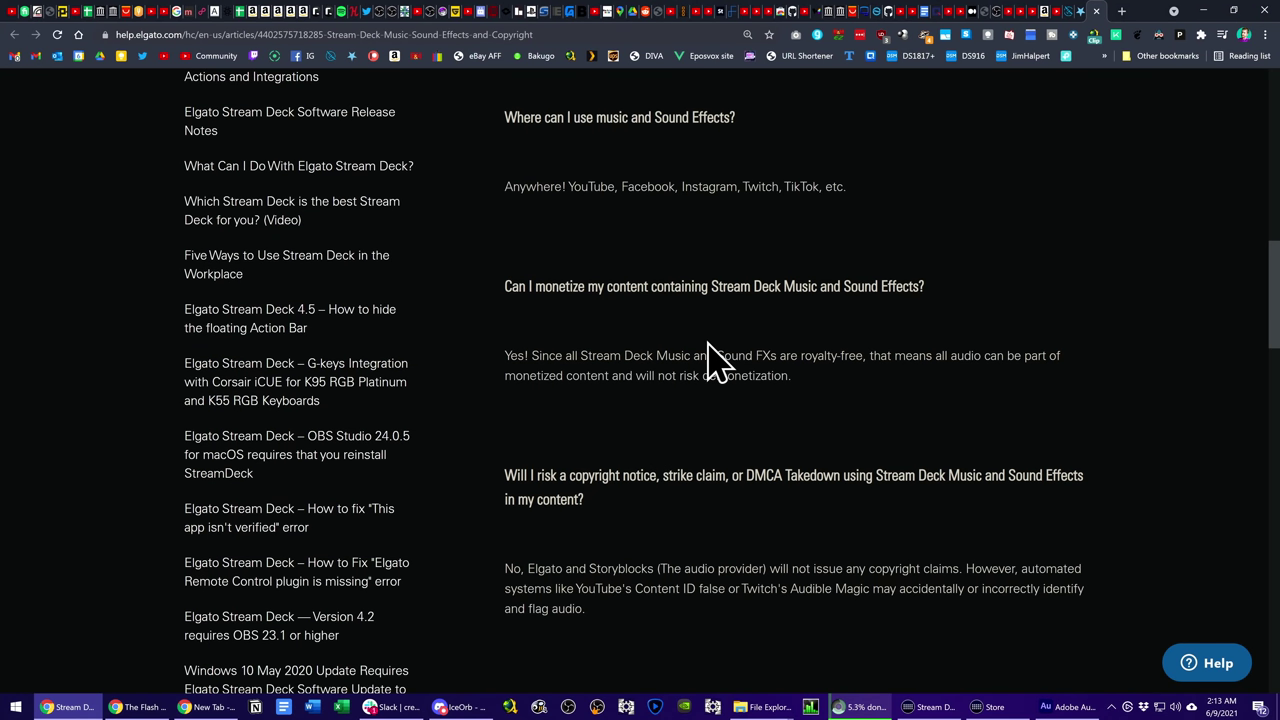
scroll(818, 350, "down", 2)
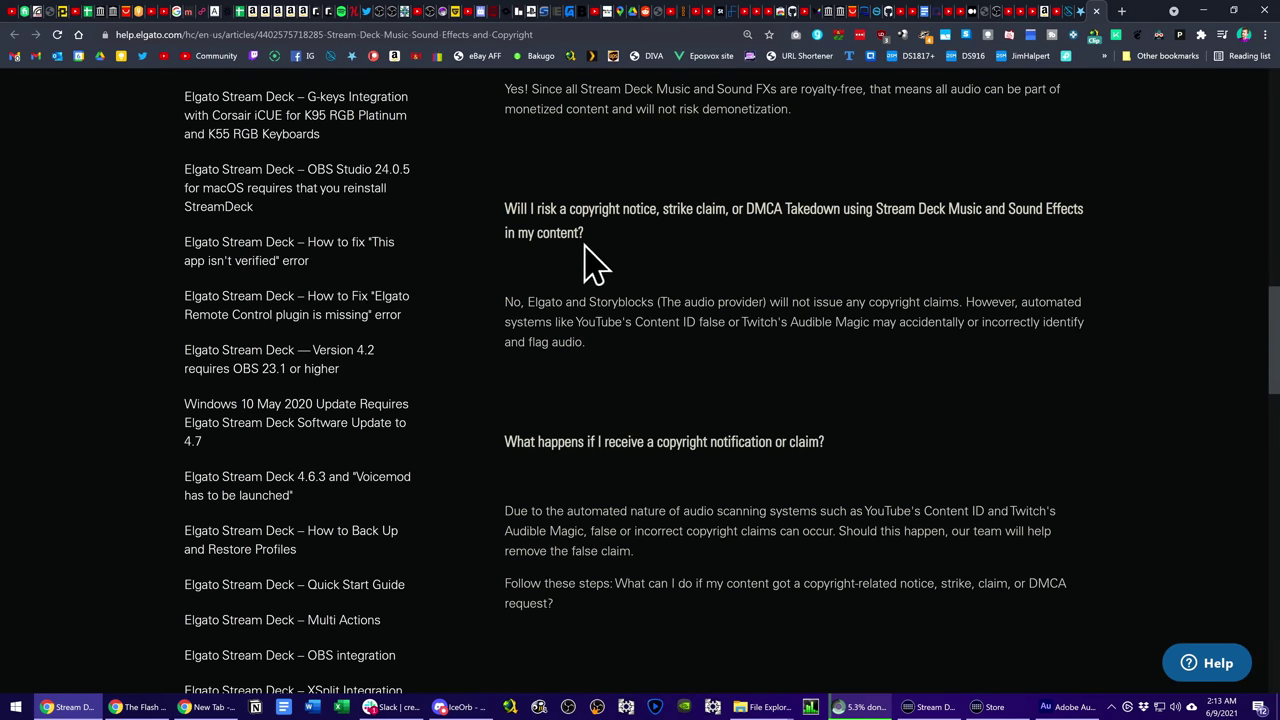
scroll(808, 394, "down", 3)
scroll(808, 395, "down", 2)
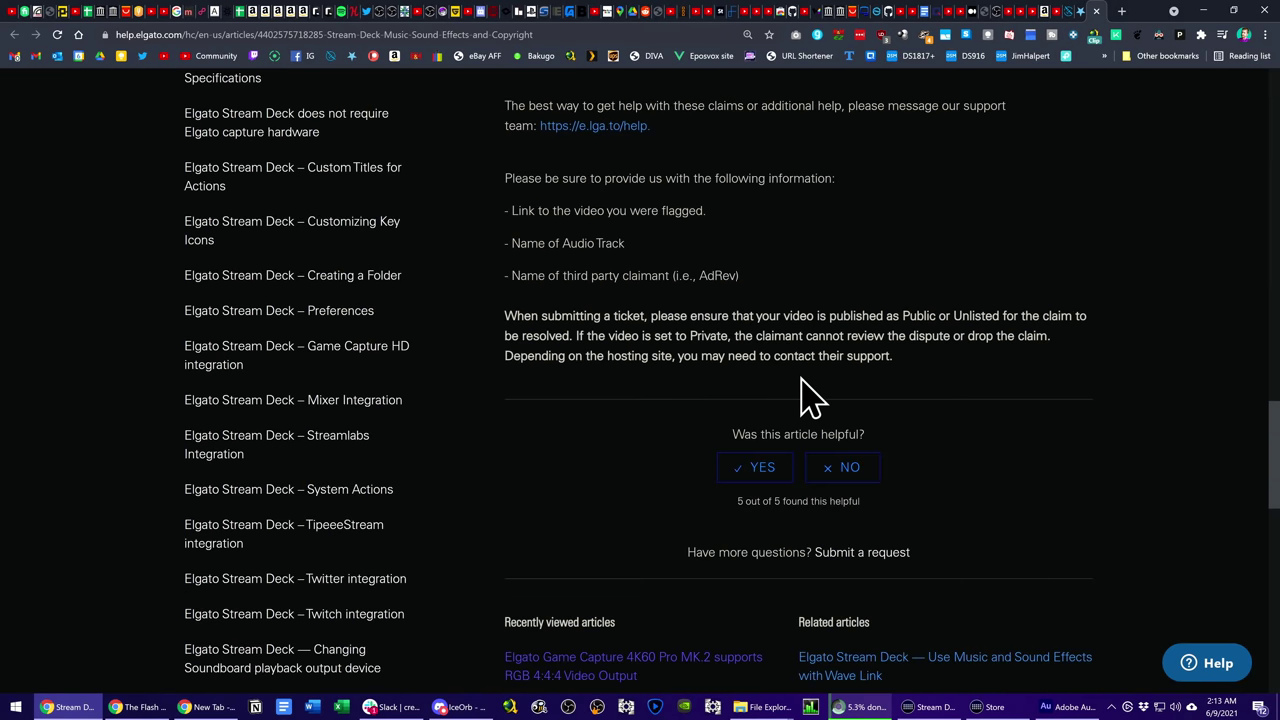
left_click_drag(515, 210, 890, 337)
left_click(645, 204)
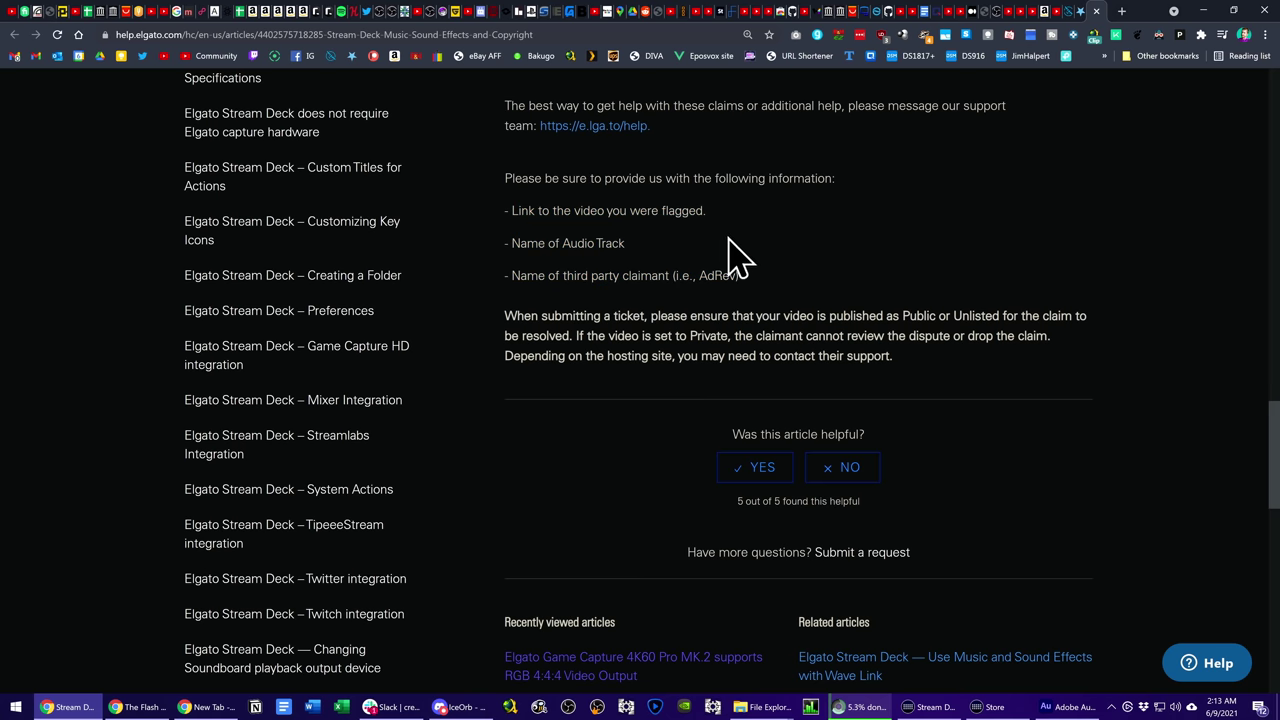
scroll(745, 275, "up", 2)
left_click(1207, 12)
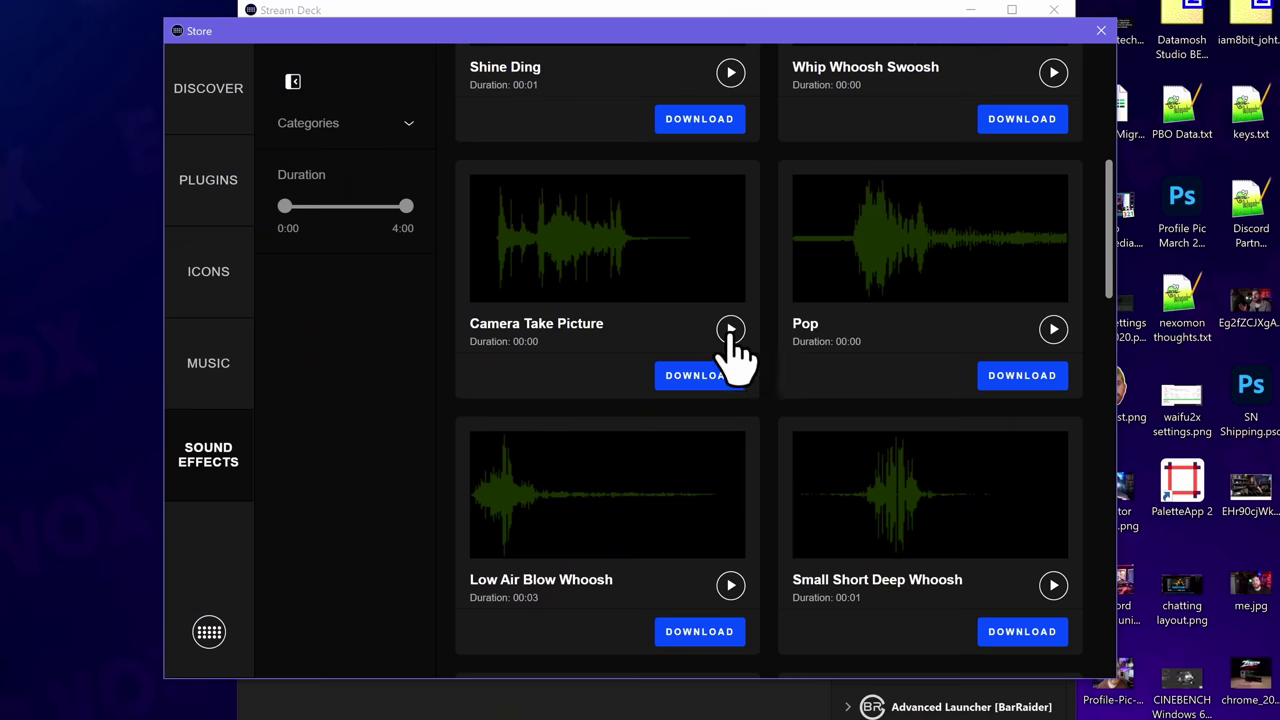
Step: Preview the Camera Take Picture, Pop, Micro Air Swoosh and Magic Turning Spells Casting sound effects
left_click(731, 331)
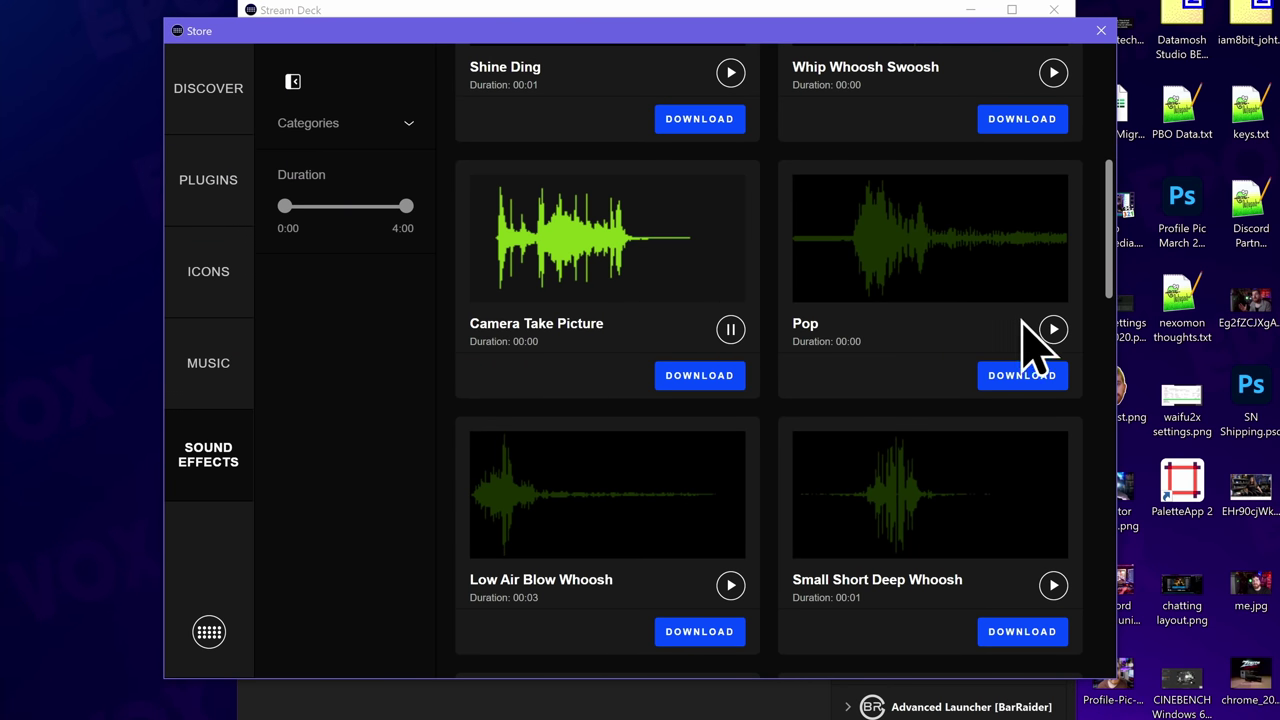
left_click(1052, 330)
scroll(909, 443, "down", 8)
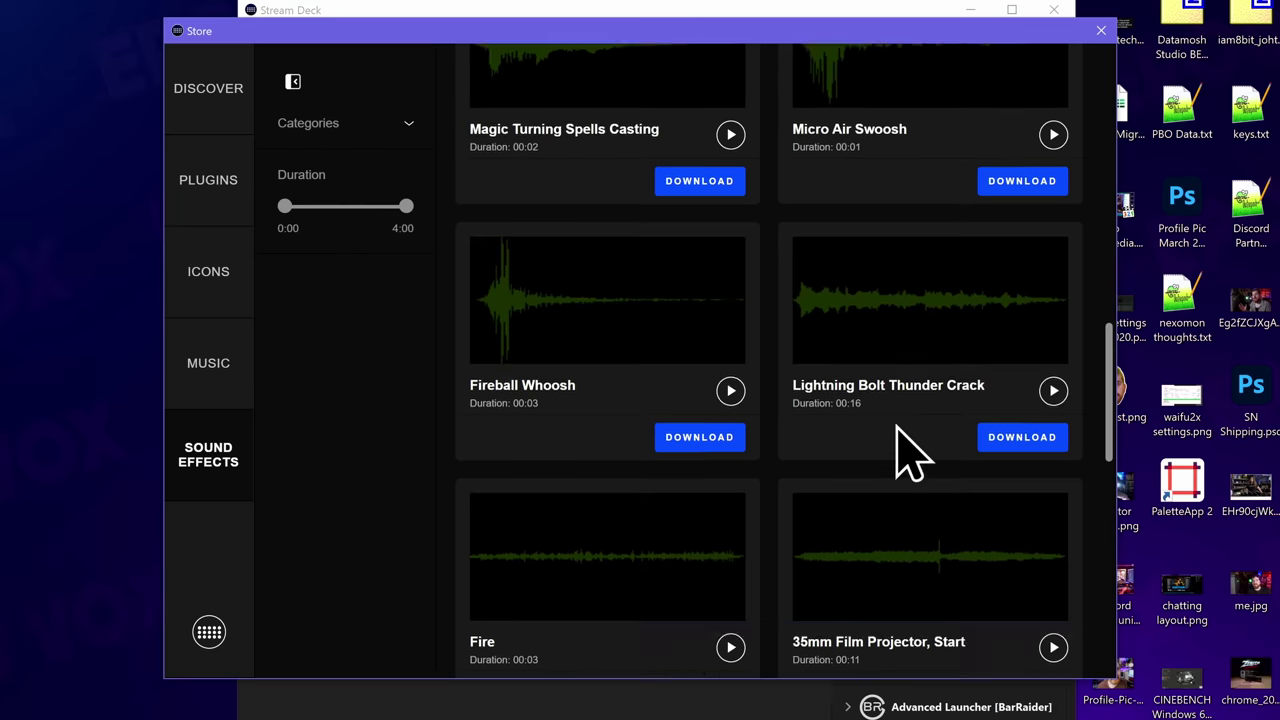
scroll(900, 451, "up", 2)
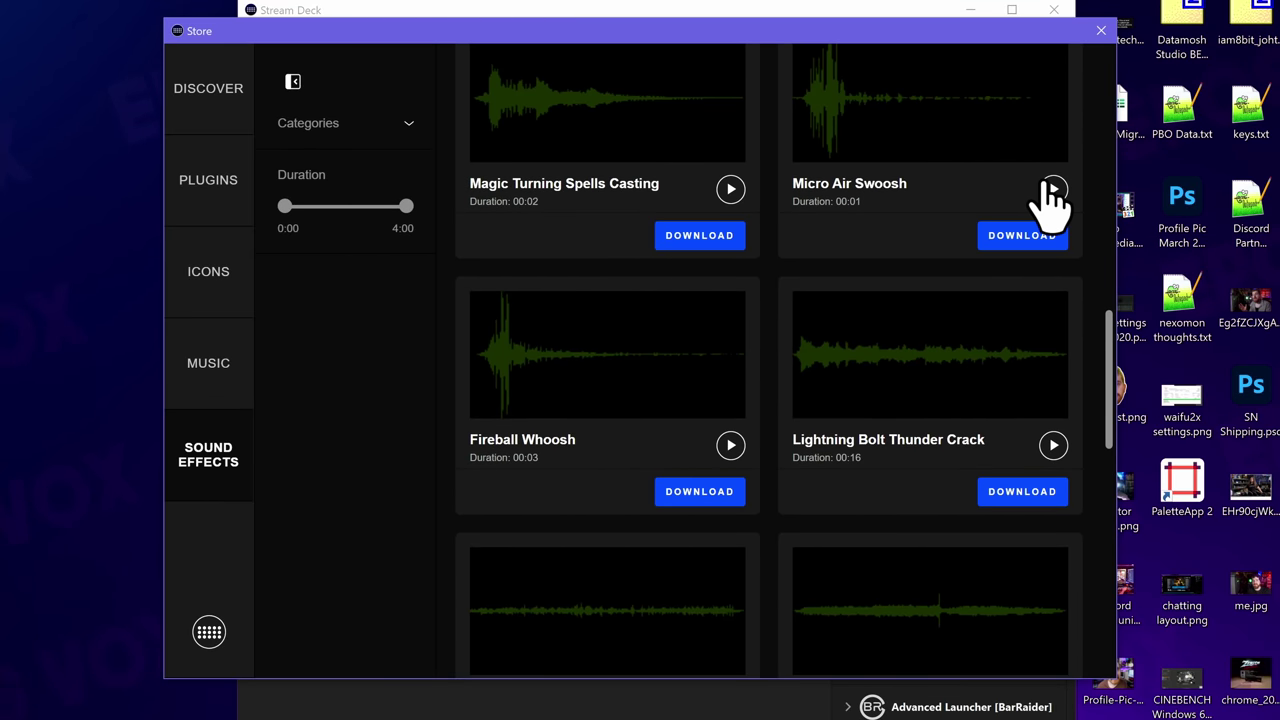
left_click(1053, 190)
left_click(730, 190)
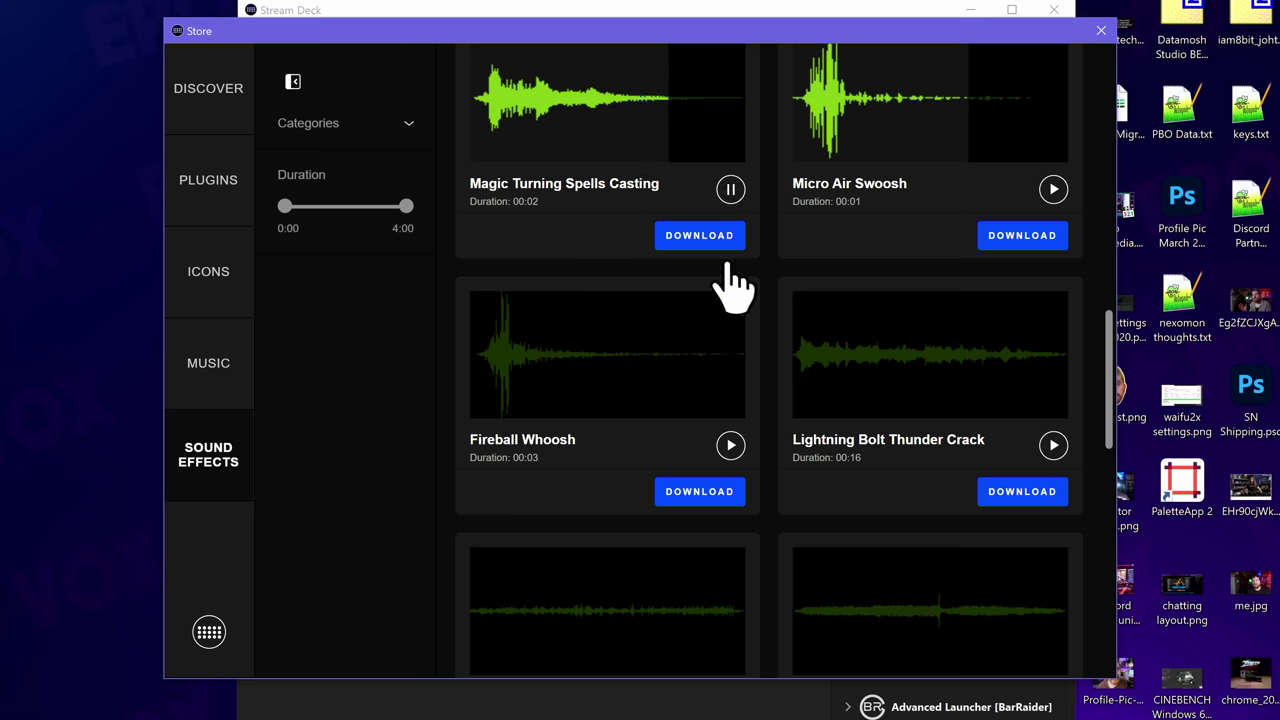
Step: Preview the Fire and Deep Fast Whoosh sound effects further down the list
scroll(740, 320, "down", 2)
scroll(820, 410, "down", 2)
left_click(730, 376)
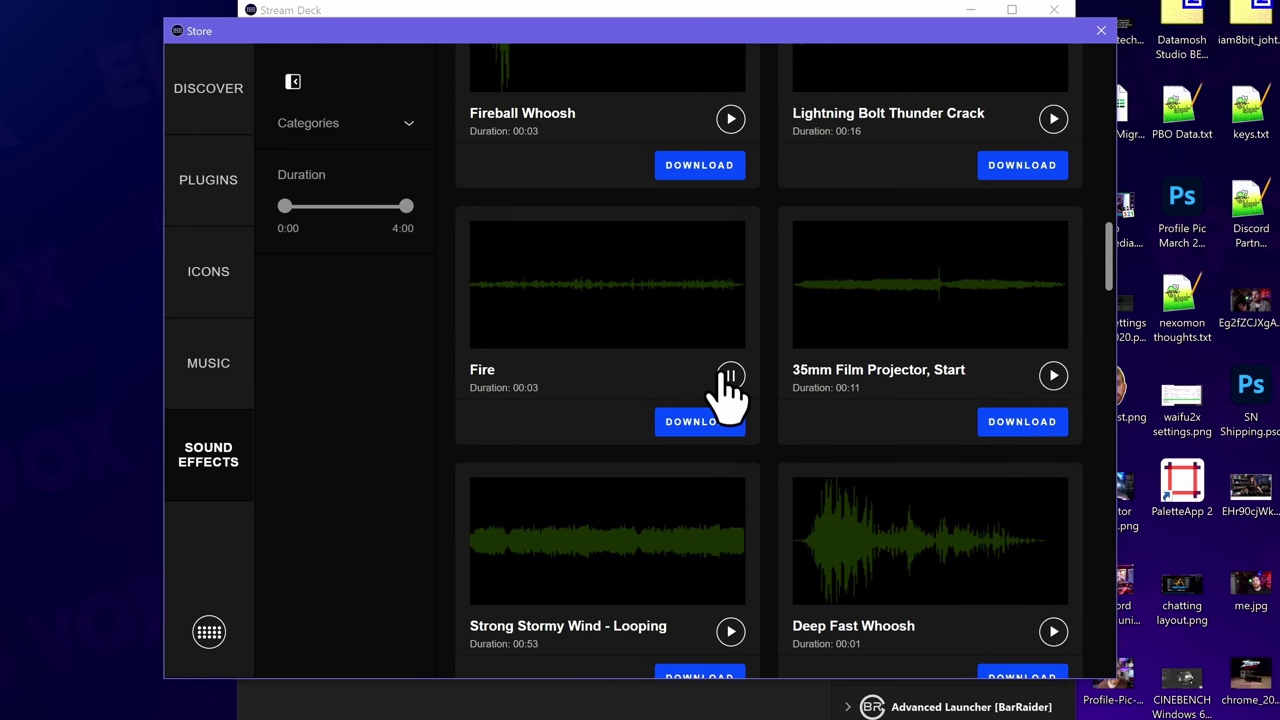
scroll(832, 470, "down", 3)
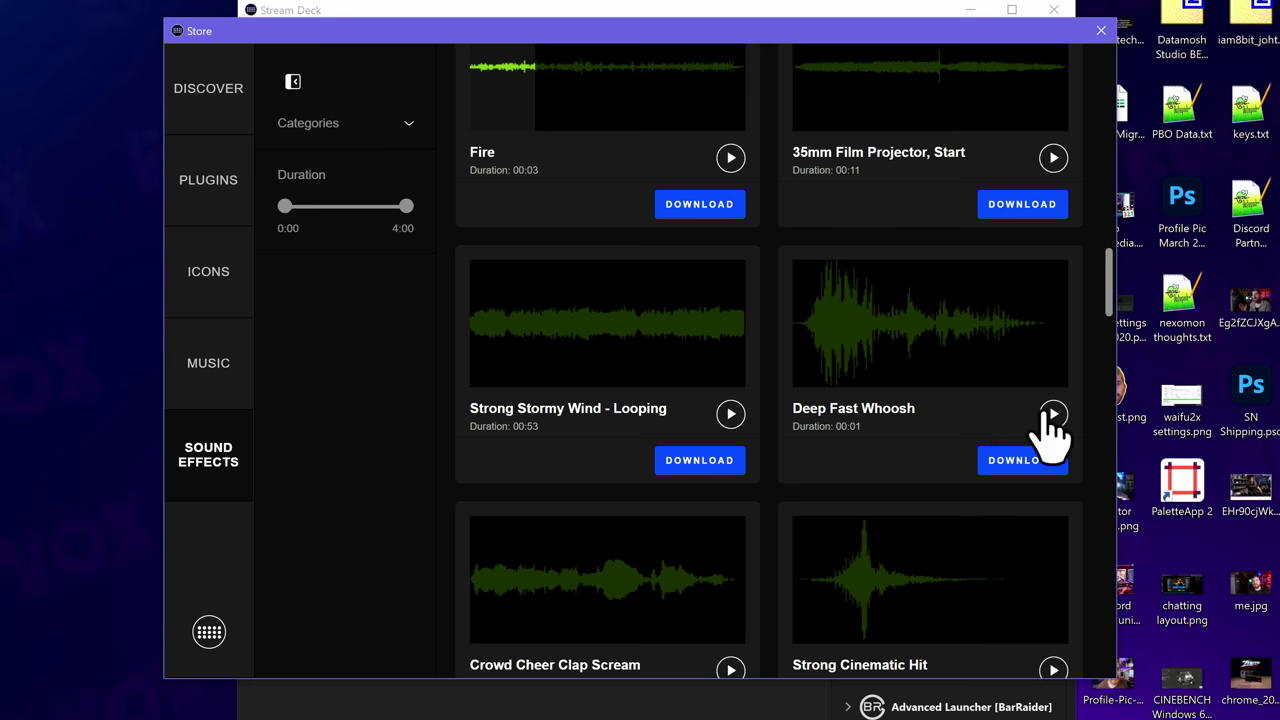
left_click(1050, 412)
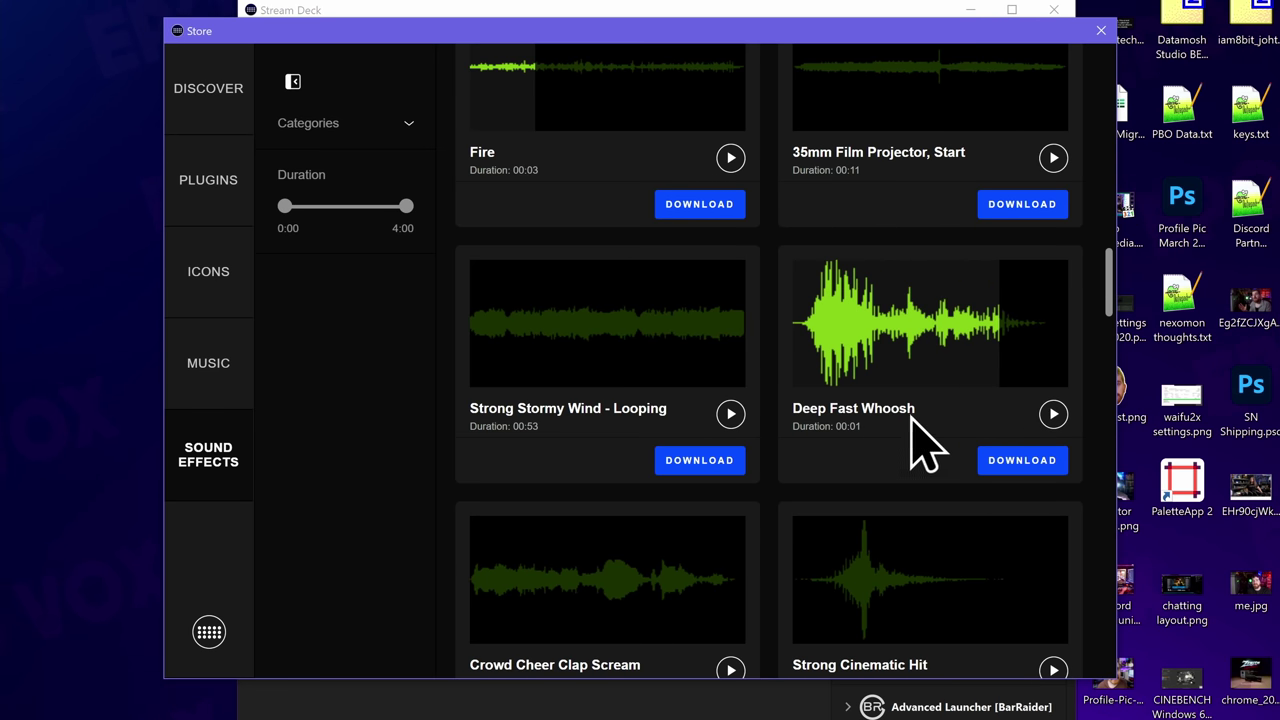
Step: Look through the sound effect categories and filter the list by Effects
scroll(910, 440, "down", 7)
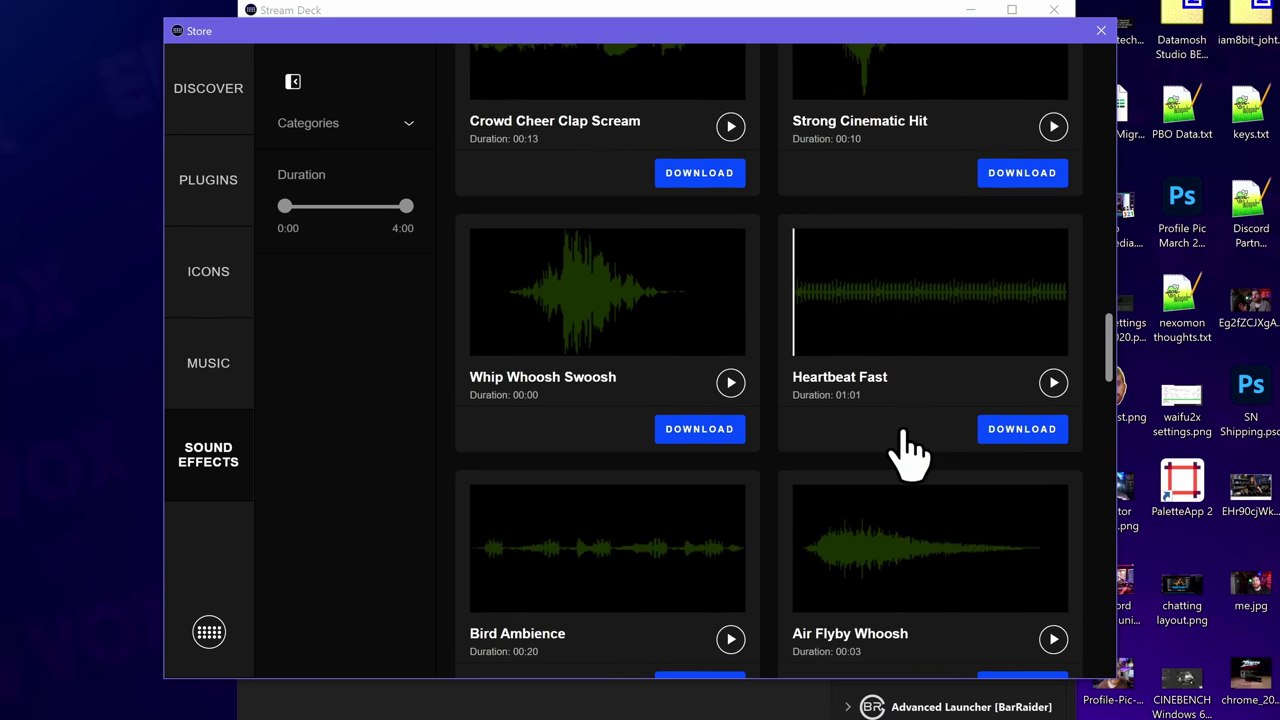
scroll(905, 450, "down", 4)
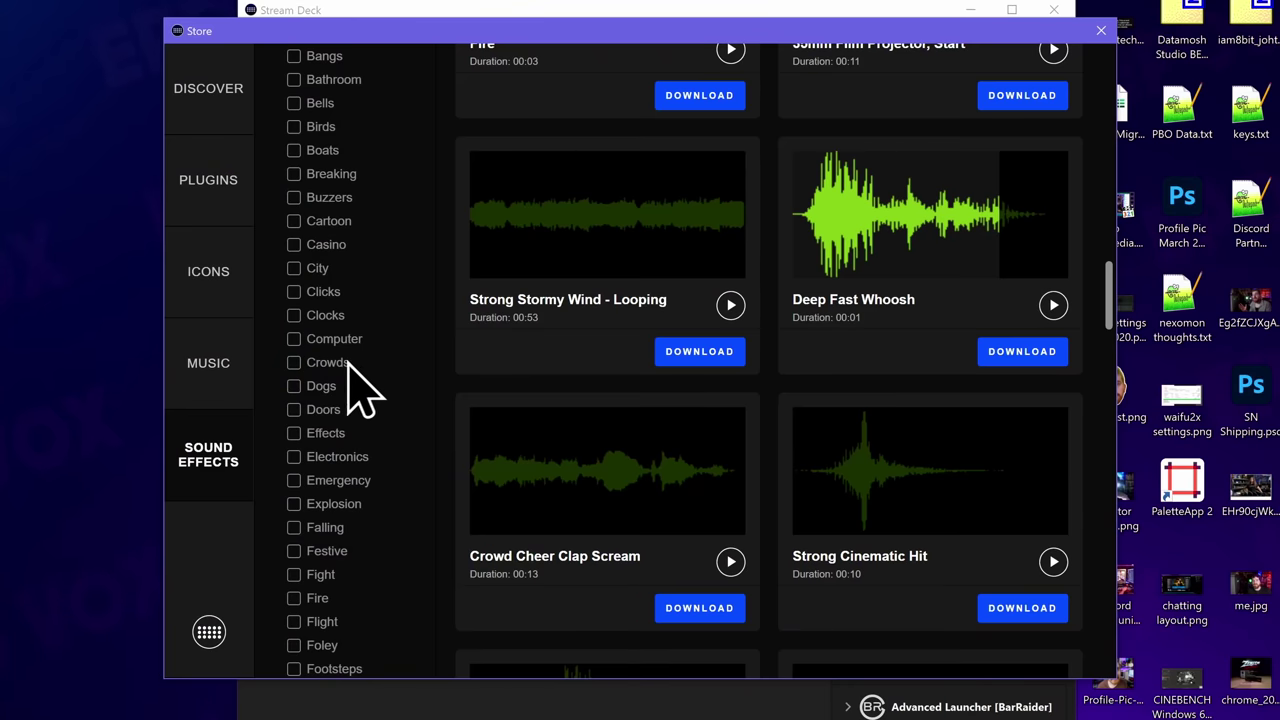
scroll(348, 366, "down", 3)
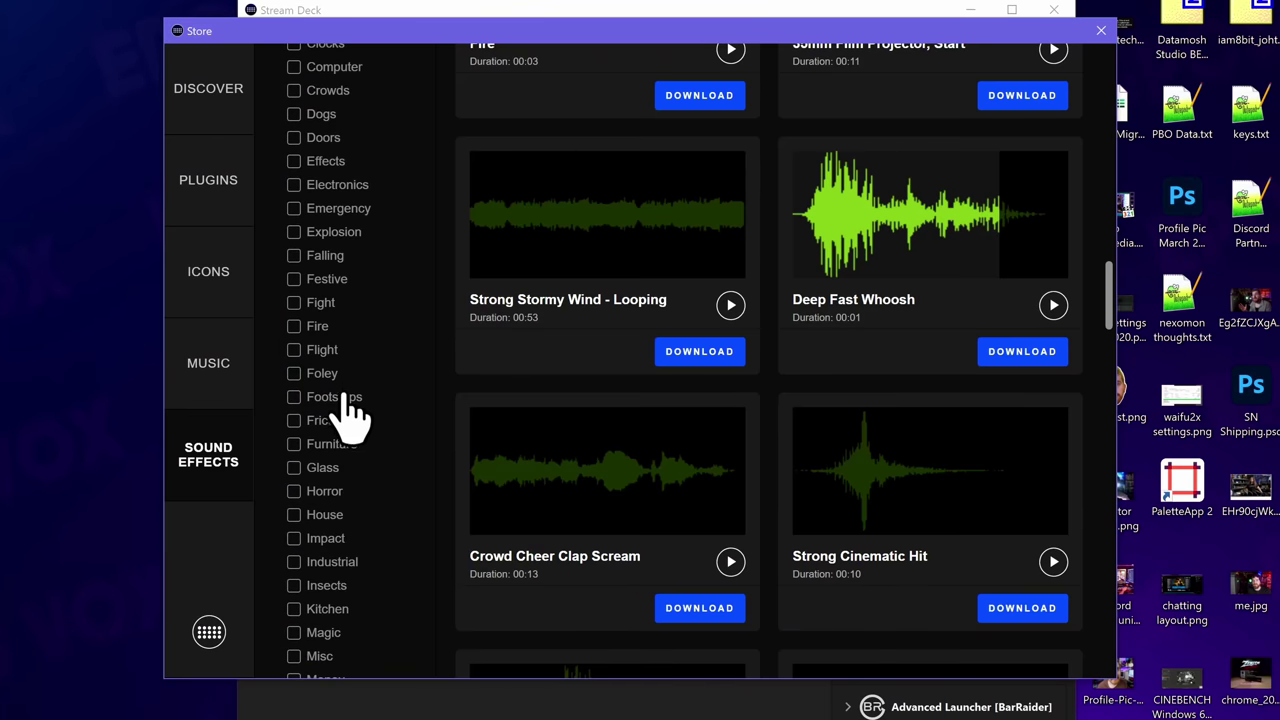
left_click(294, 162)
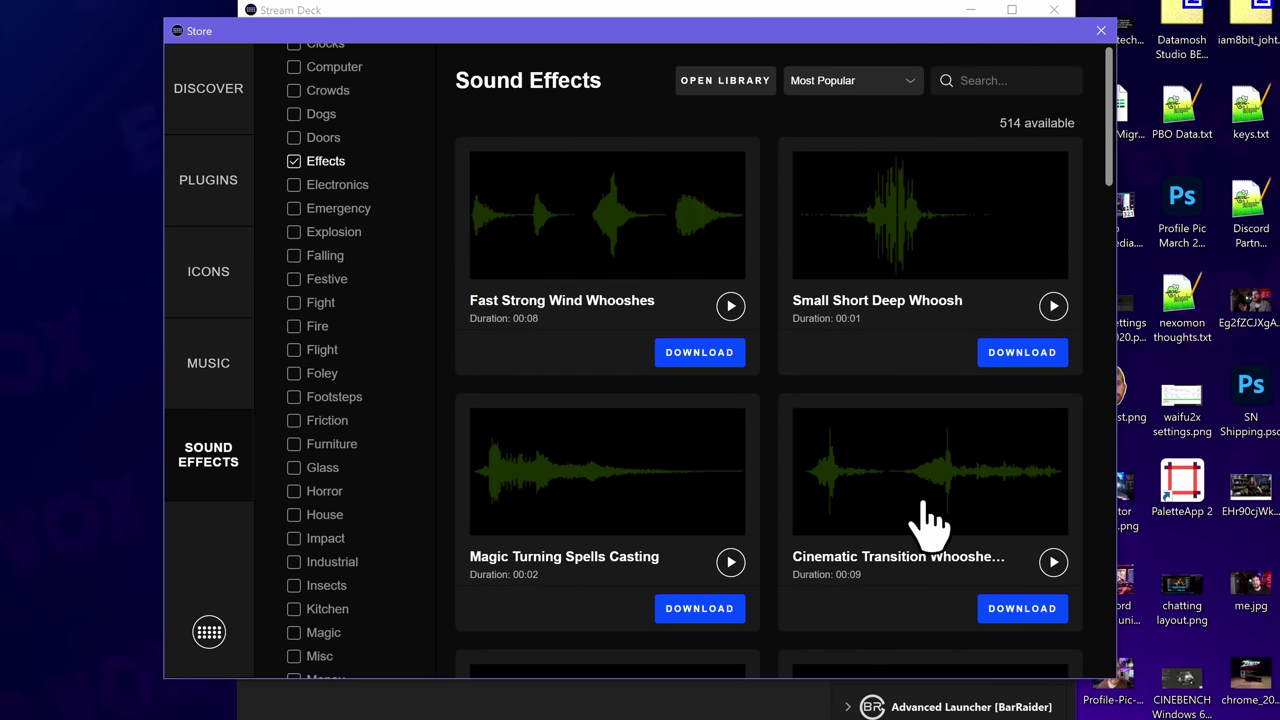
Step: Browse the sounds in the Effects category and preview Slow Air Swoosh
scroll(925, 505, "down", 10)
scroll(915, 495, "up", 3)
scroll(914, 490, "up", 1)
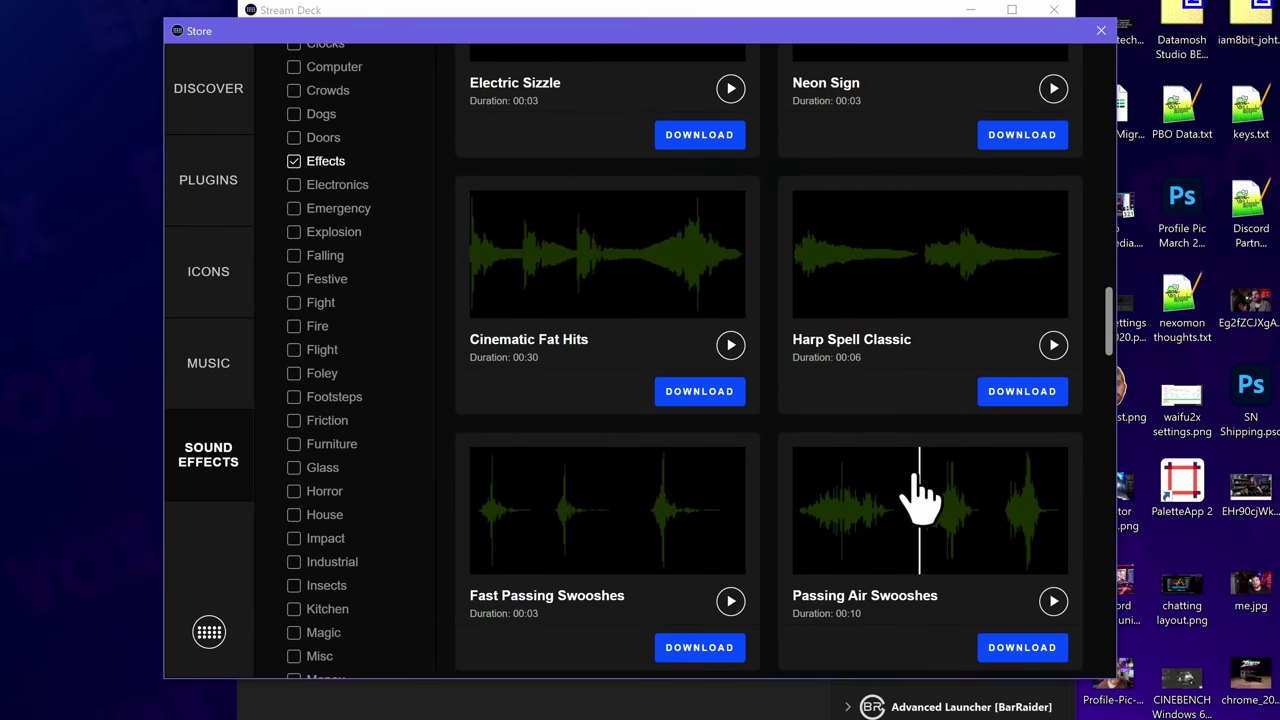
scroll(905, 475, "down", 15)
scroll(900, 466, "up", 13)
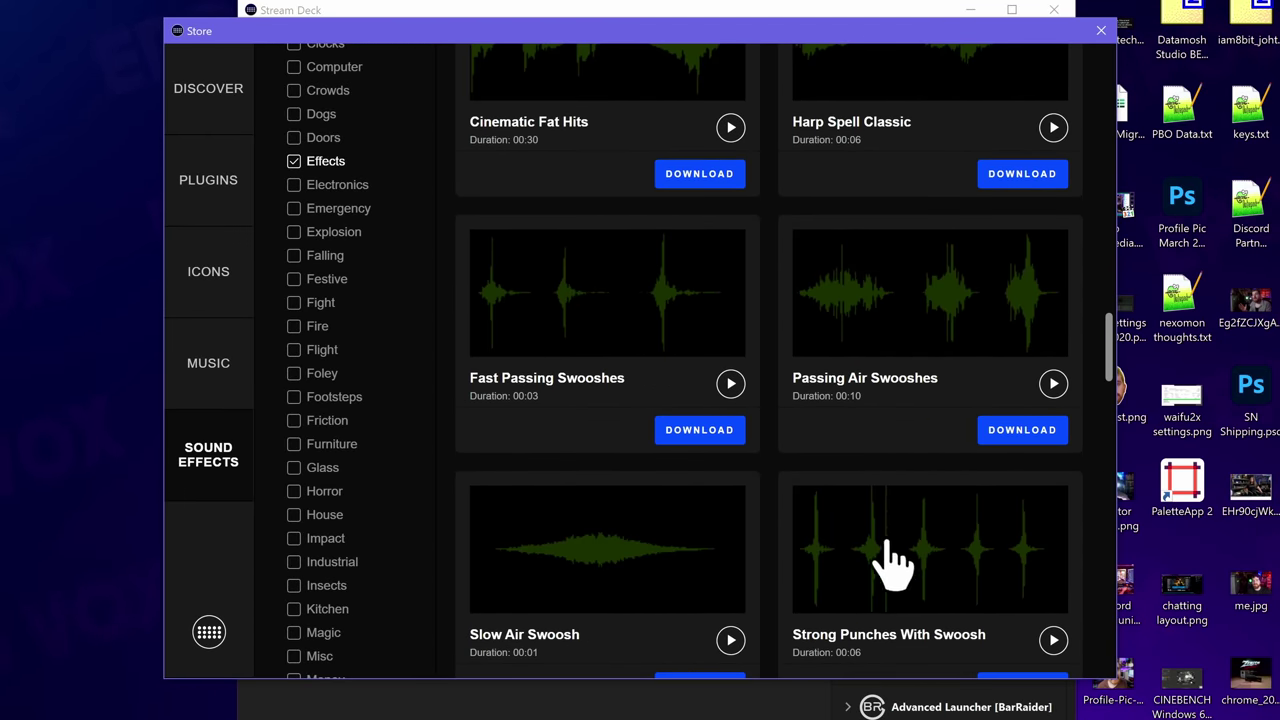
scroll(840, 530, "down", 2)
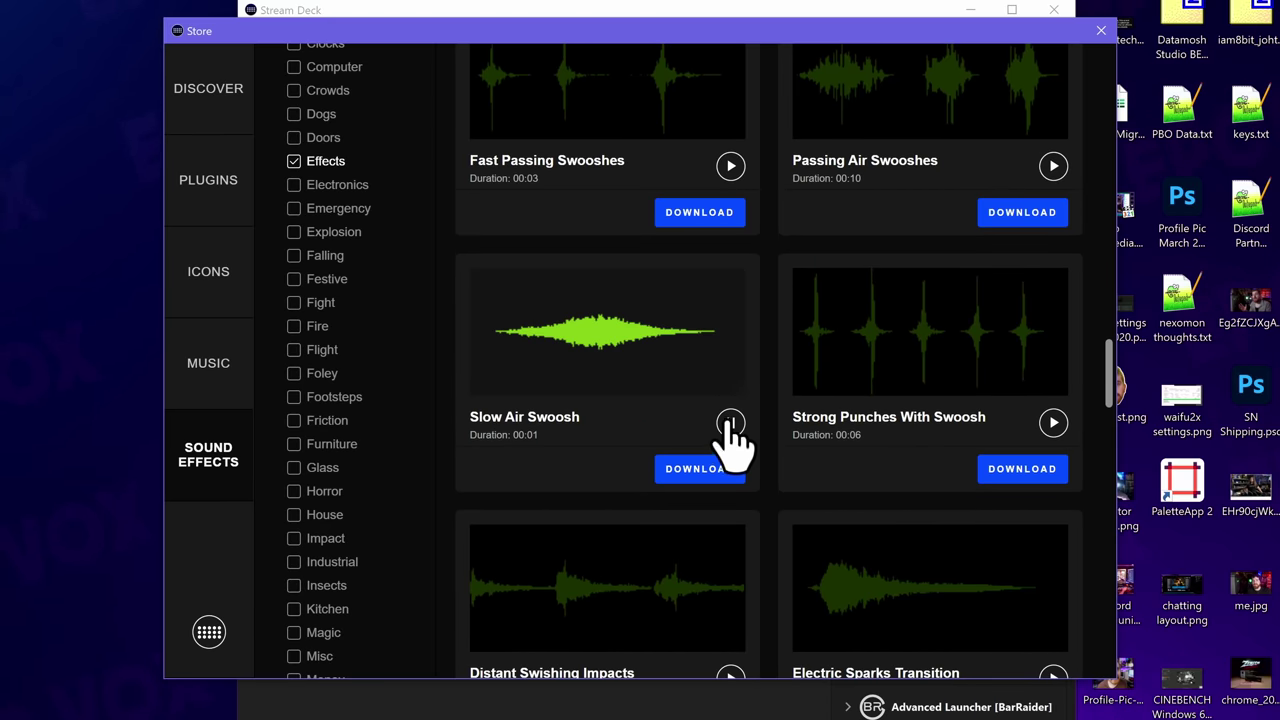
Step: Clear the Effects category filter to list all sound effects again
scroll(790, 400, "up", 2)
scroll(800, 395, "up", 10)
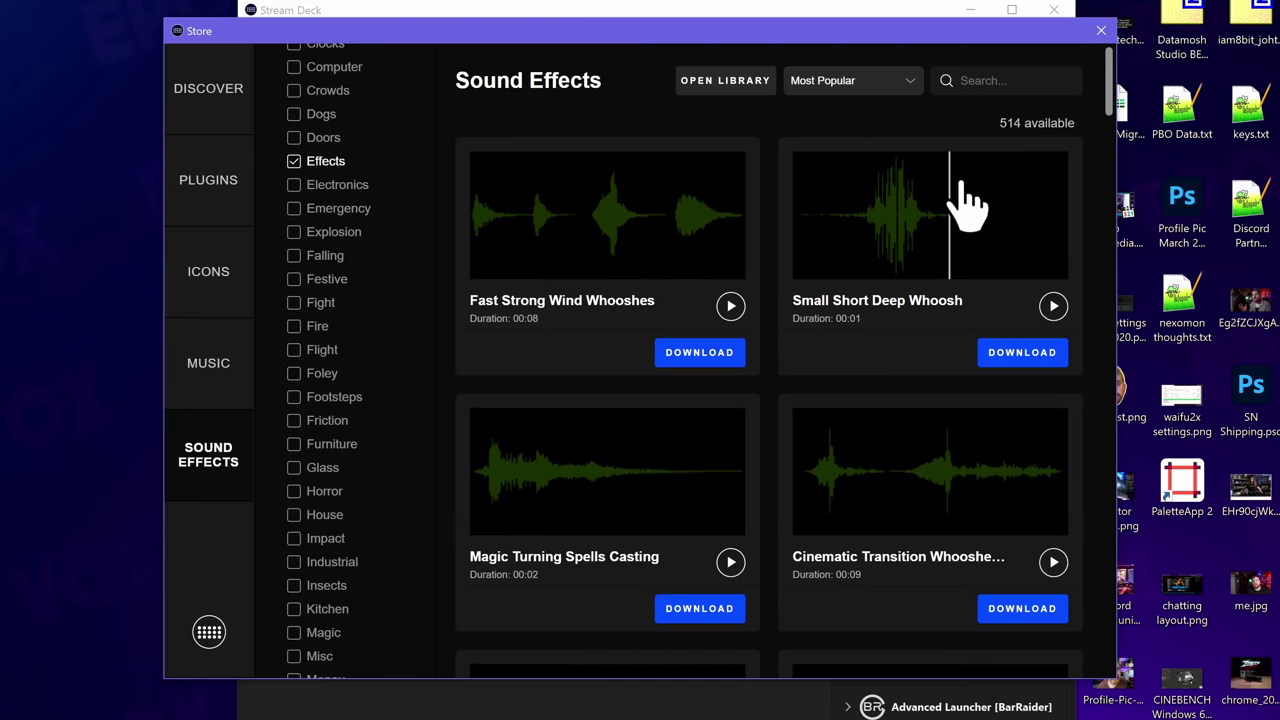
scroll(320, 292, "up", 5)
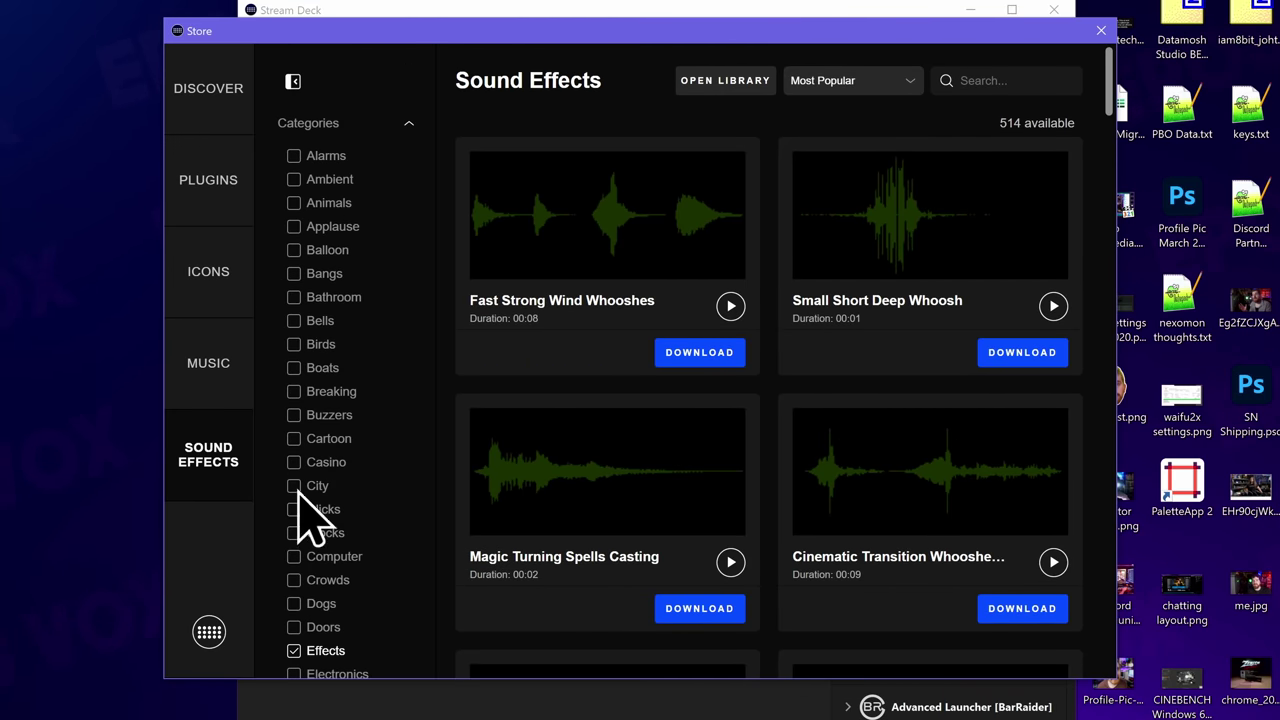
left_click(293, 651)
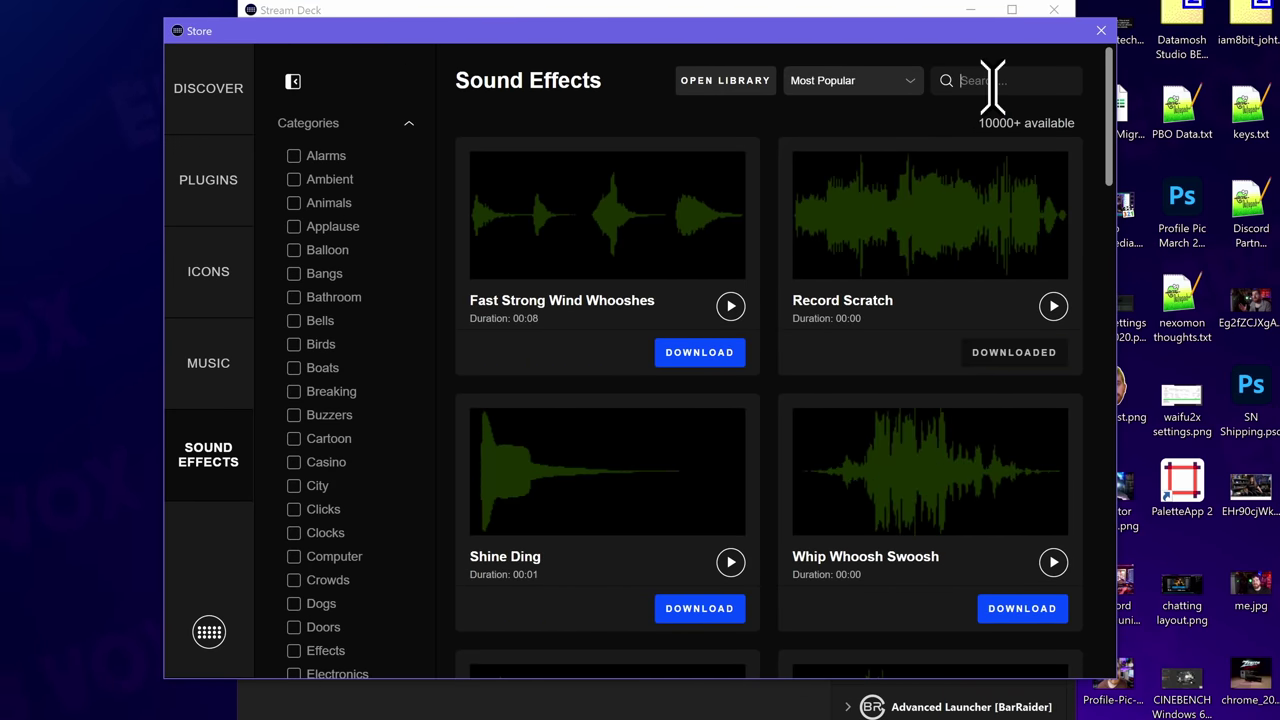
Step: Search the sound effects for "glitch" and check the available sort orders without changing Most Popular
left_click(853, 84)
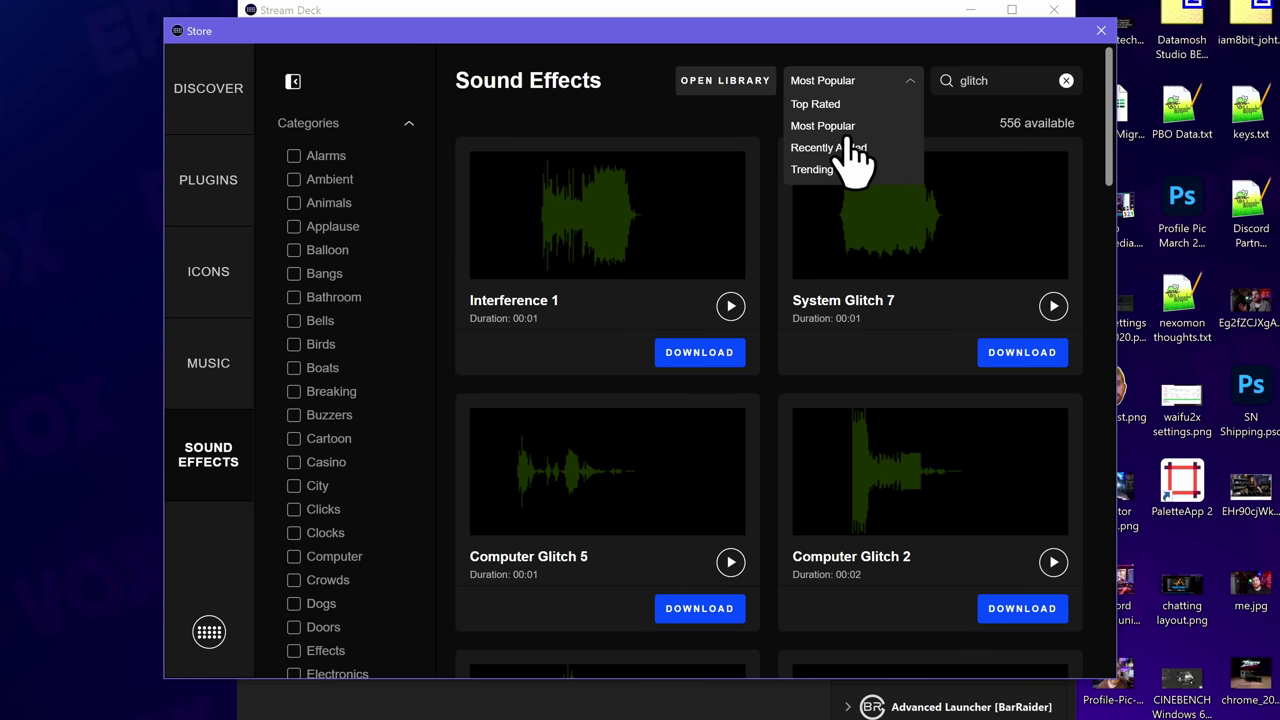
left_click(745, 150)
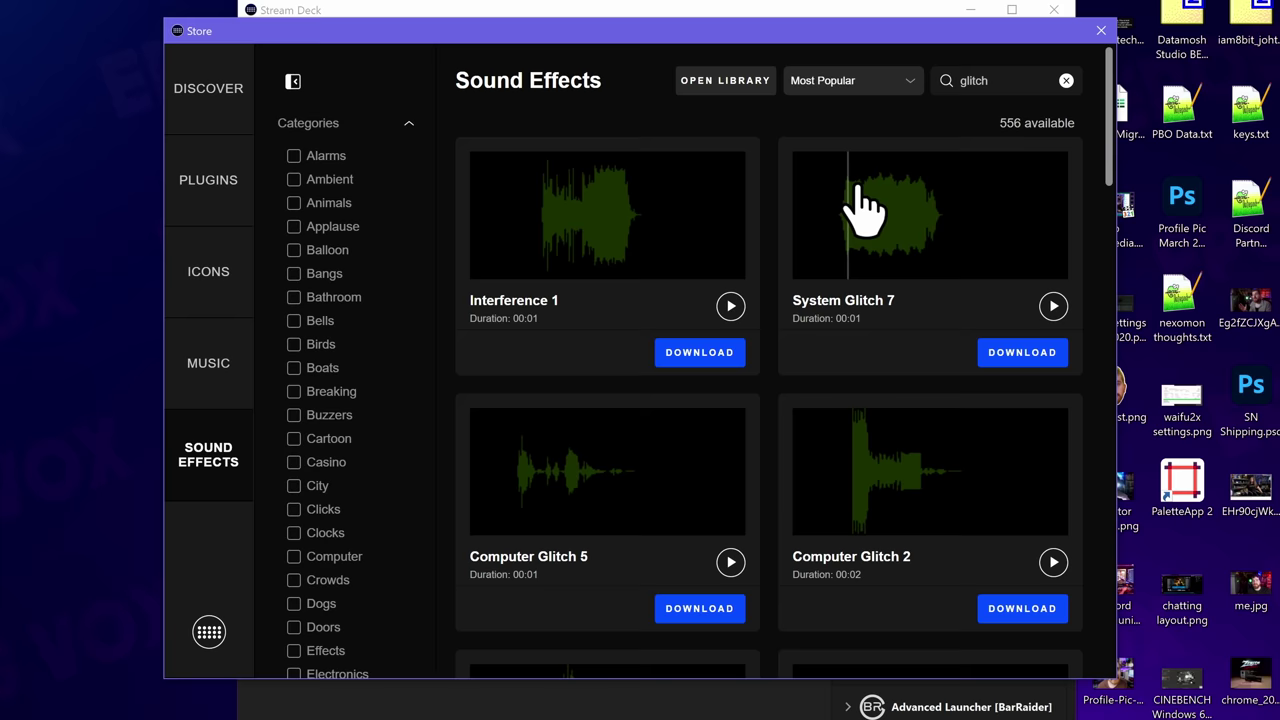
Step: Preview System Glitch 7, Computer Glitch 2 and Glitch Transforming Impact 3, and download Glitch Transforming Impact 3
left_click(1053, 306)
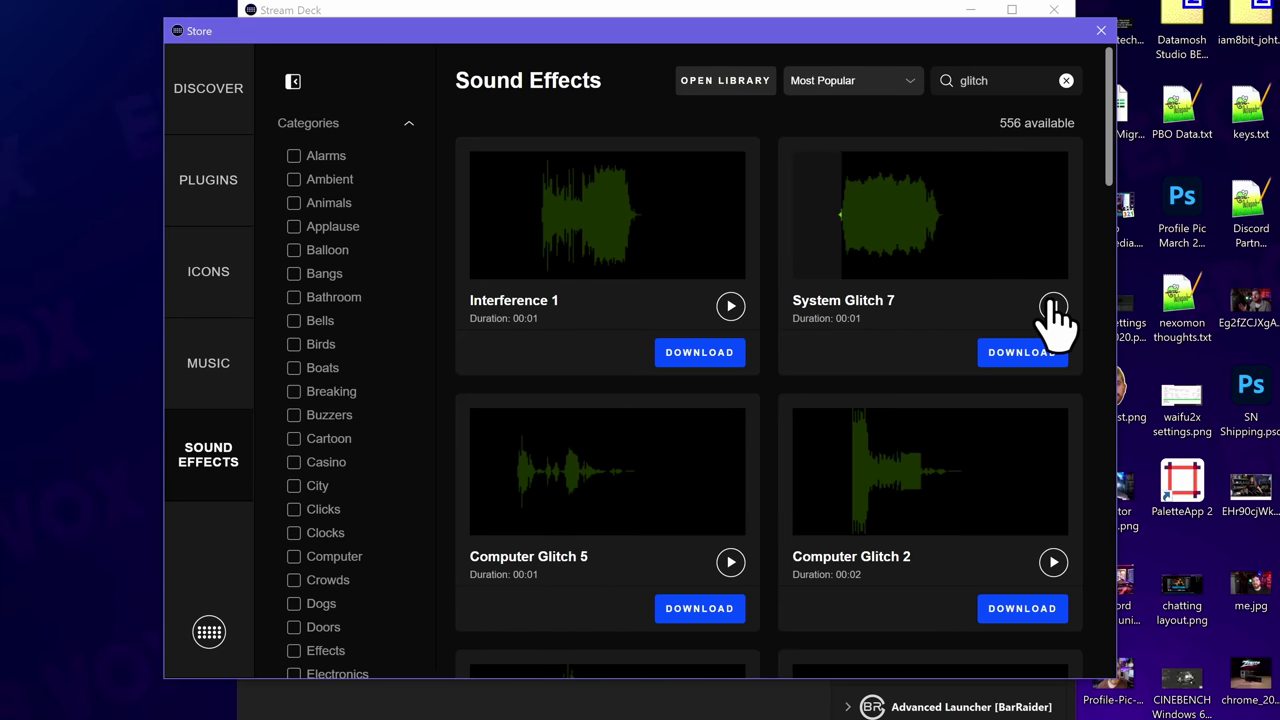
left_click(1056, 562)
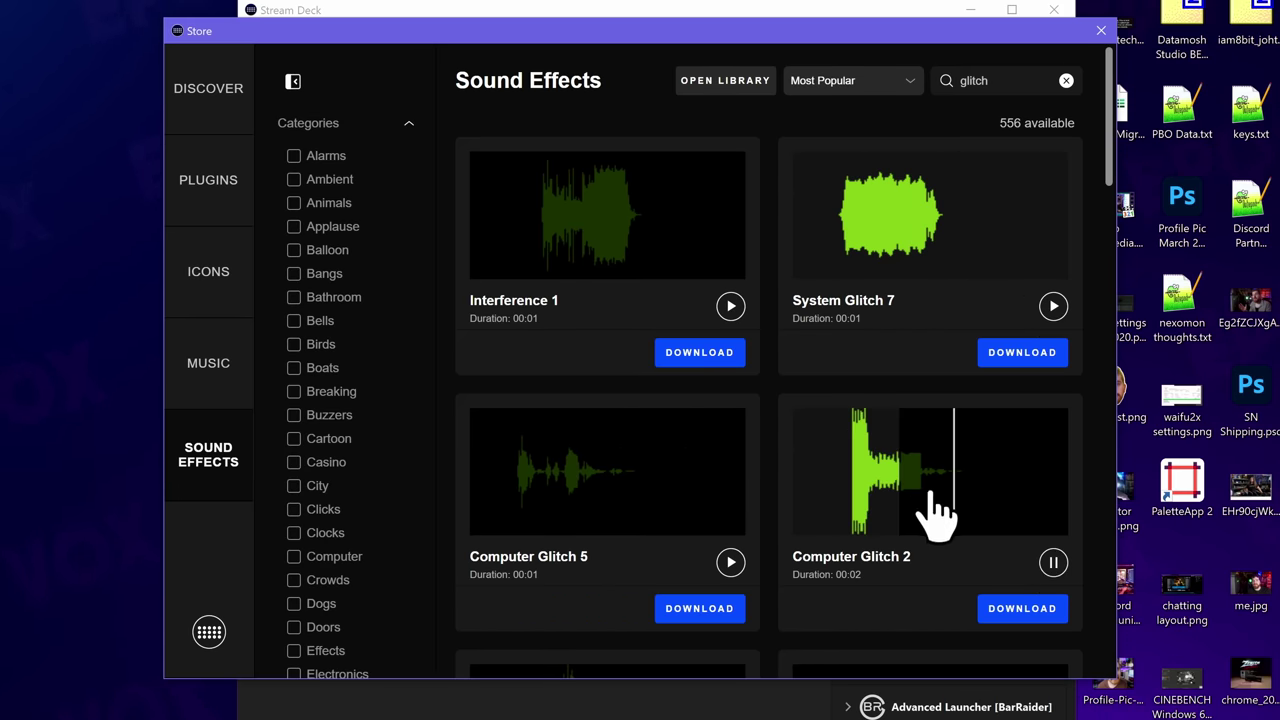
scroll(930, 510, "down", 2)
scroll(880, 515, "down", 1)
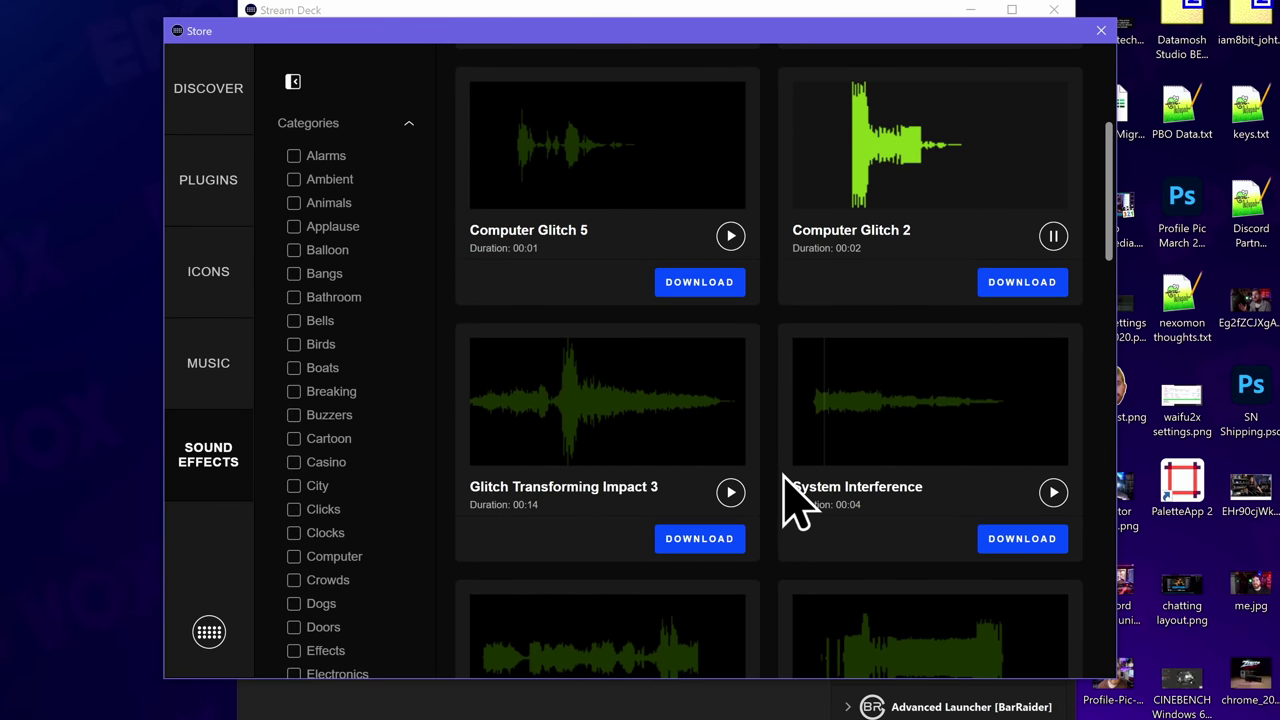
left_click(731, 492)
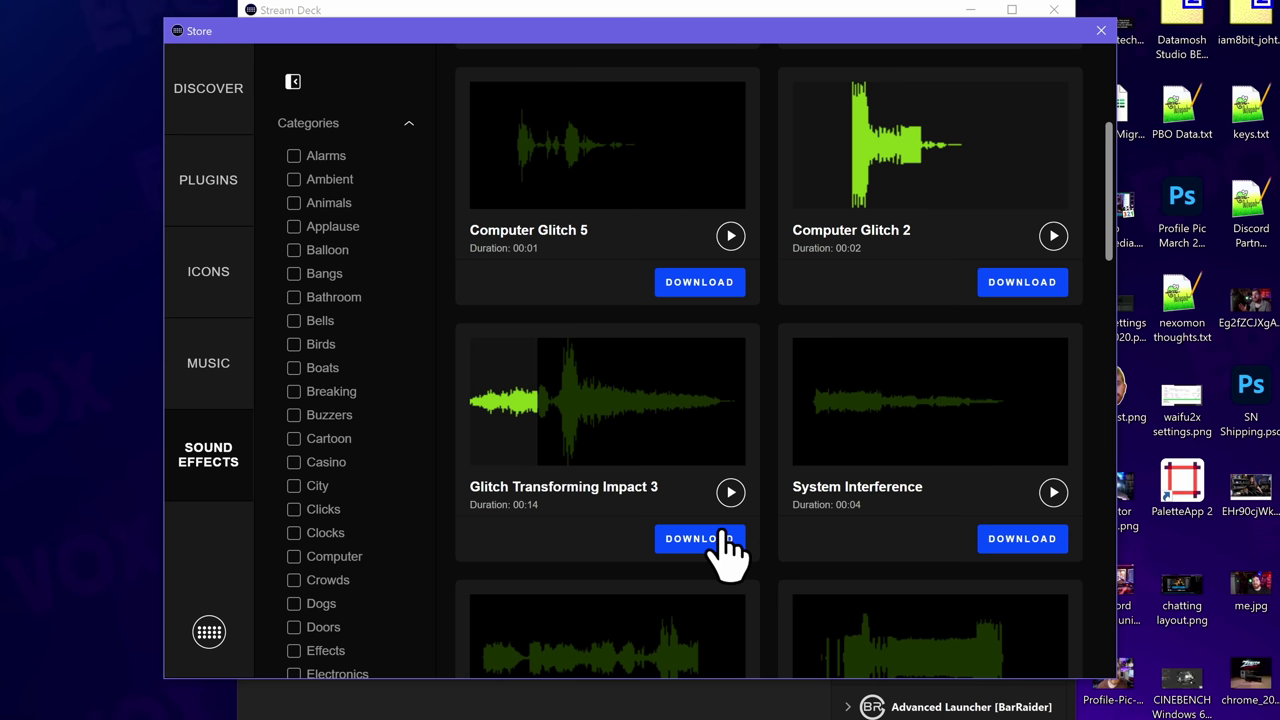
left_click(722, 535)
Step: Go to the Music section and look through its Genre and Instrument filter options
left_click(228, 365)
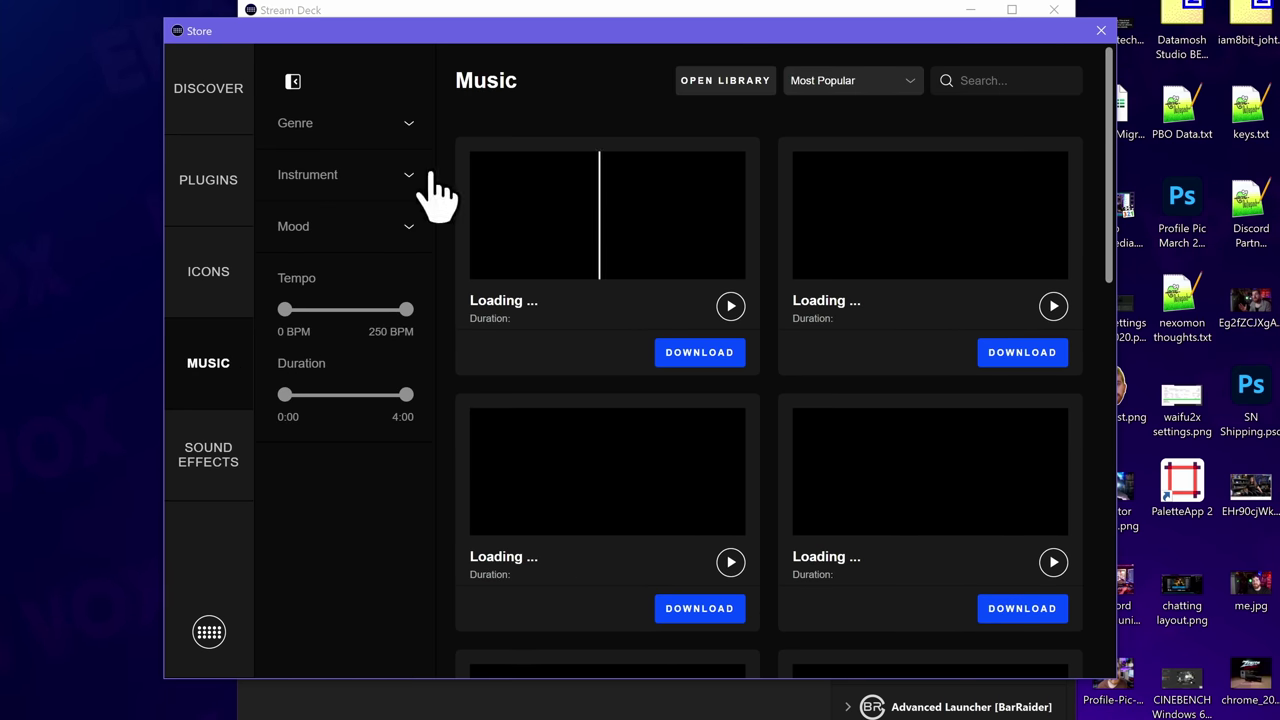
left_click(350, 124)
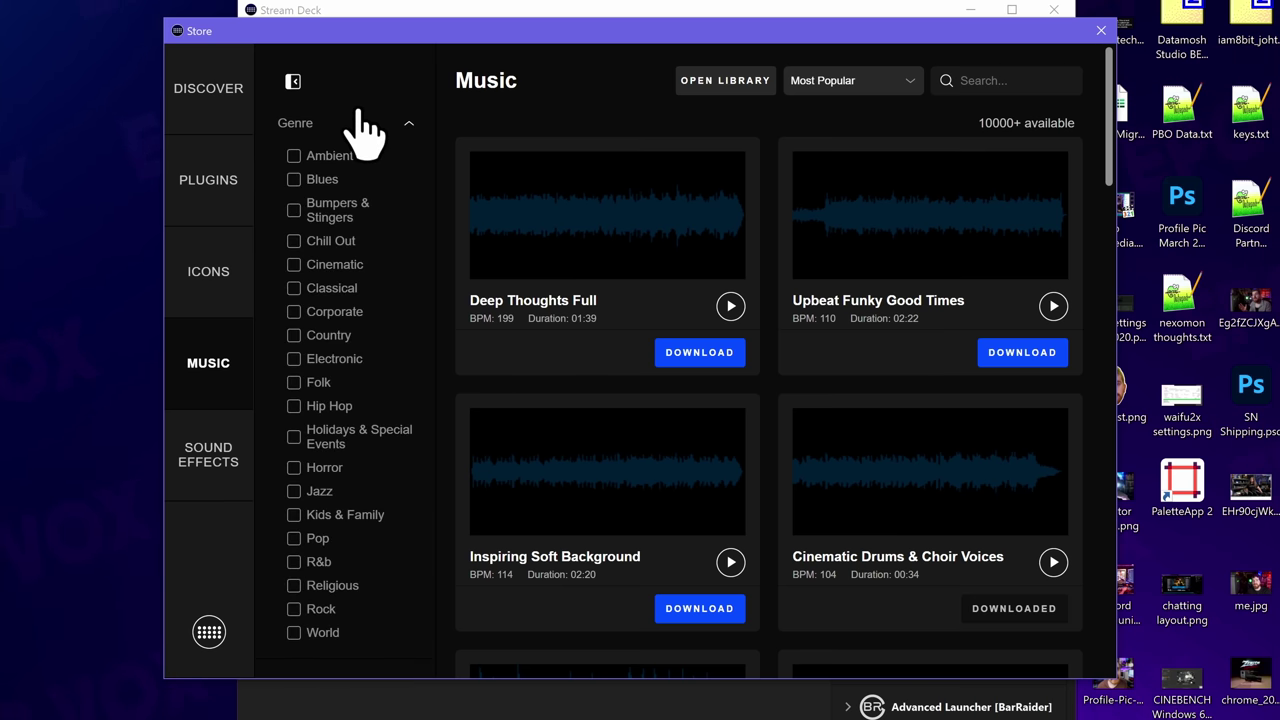
left_click(365, 126)
left_click(350, 176)
left_click(355, 124)
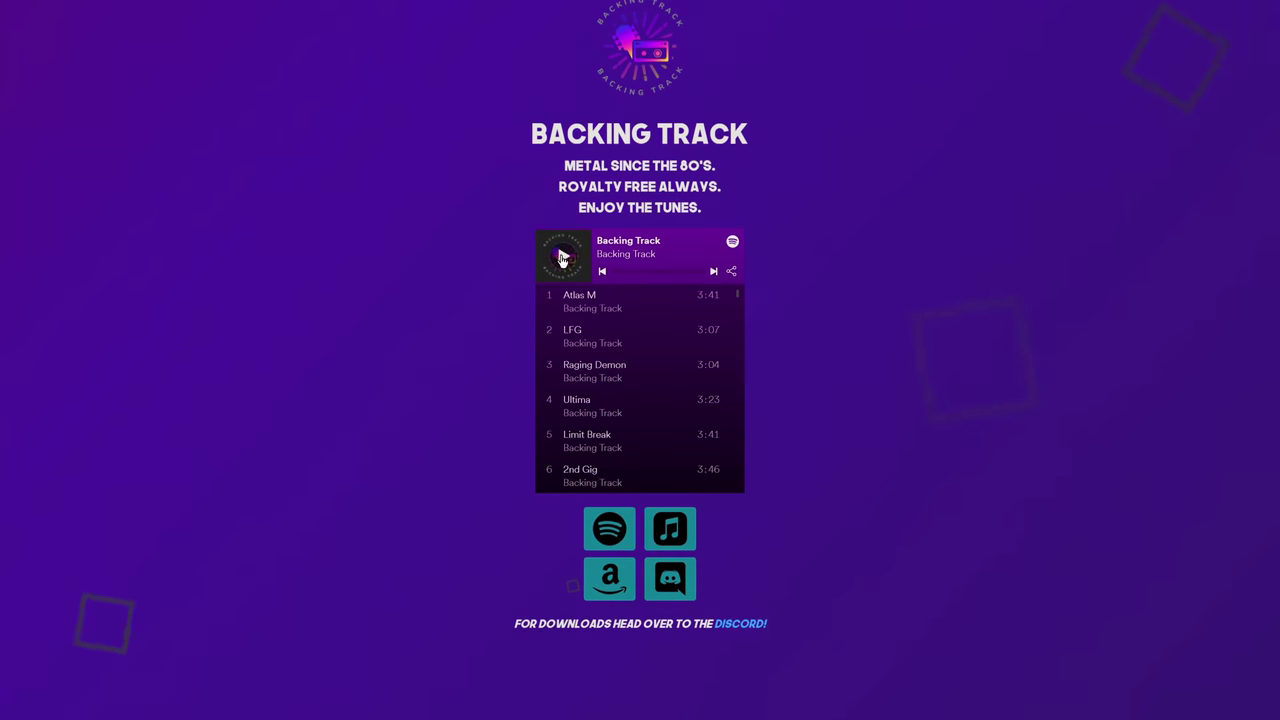
Step: Play the tracks Atlas M, Raging Demon and Ultima on the Backing Track web page
left_click(563, 258)
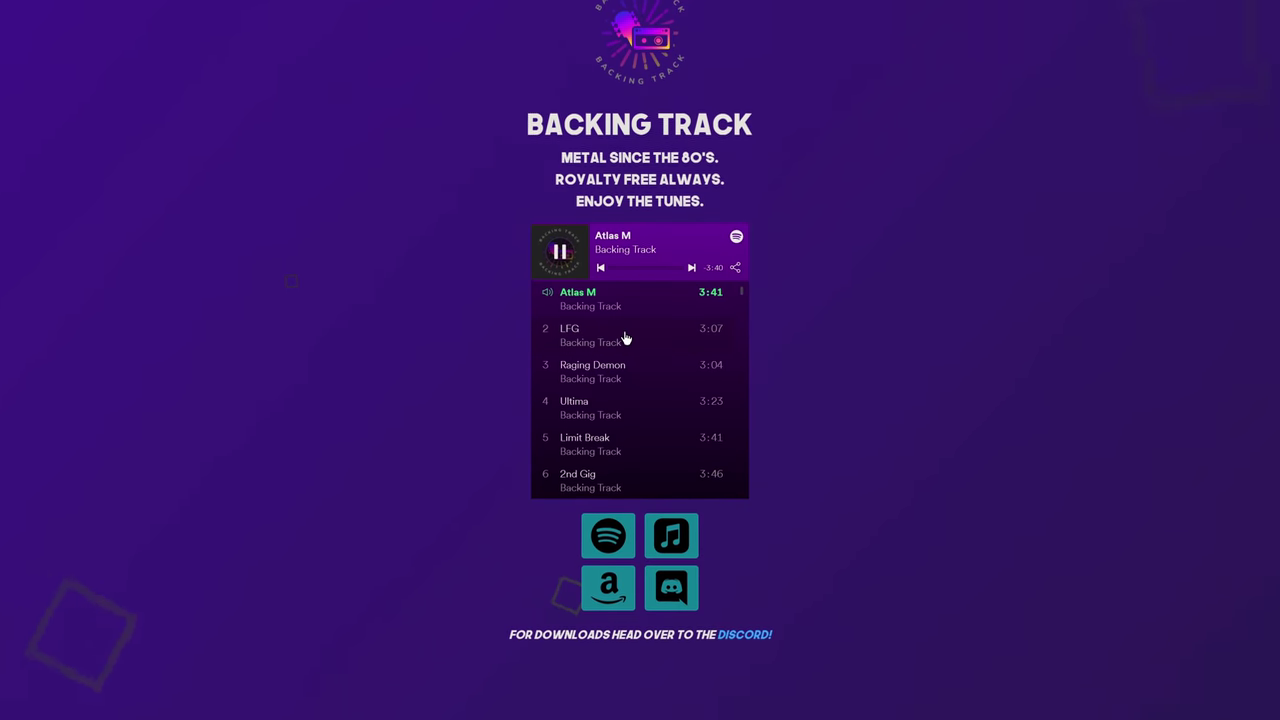
left_click(540, 369)
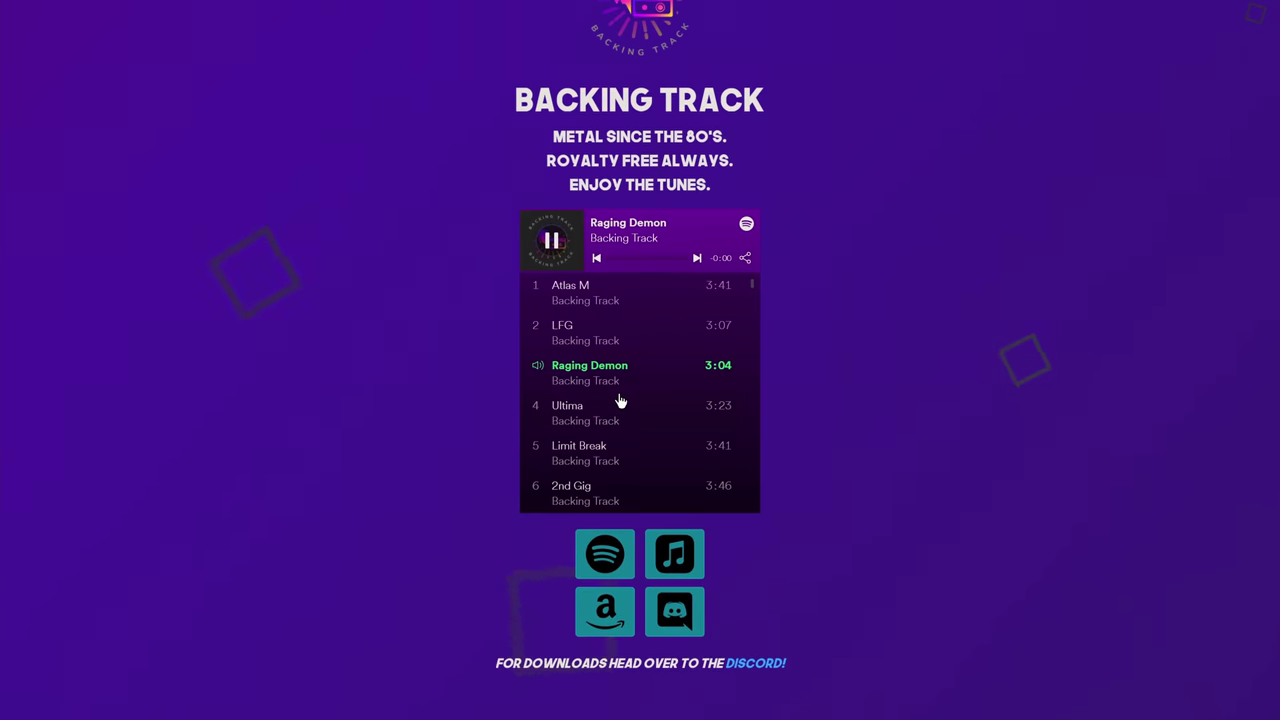
left_click(537, 416)
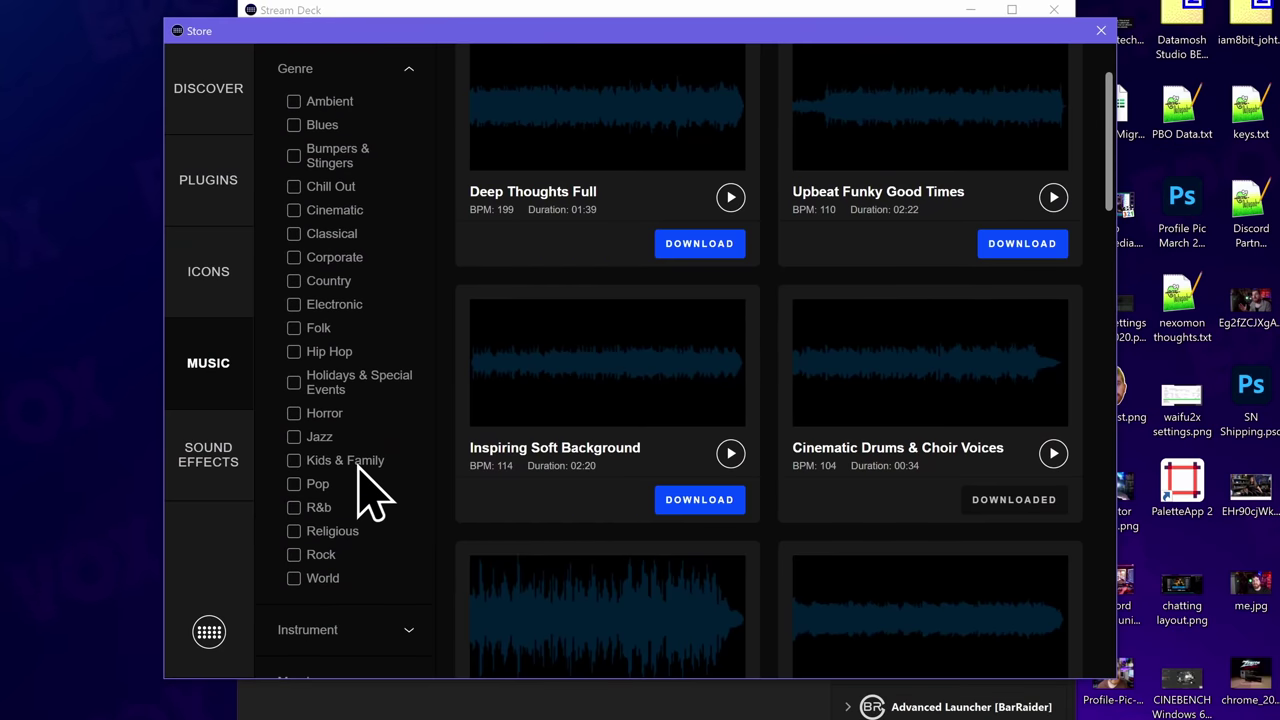
Step: Filter the Store's music by the Bumpers & Stingers genre and browse the matching tracks
scroll(370, 490, "up", 1)
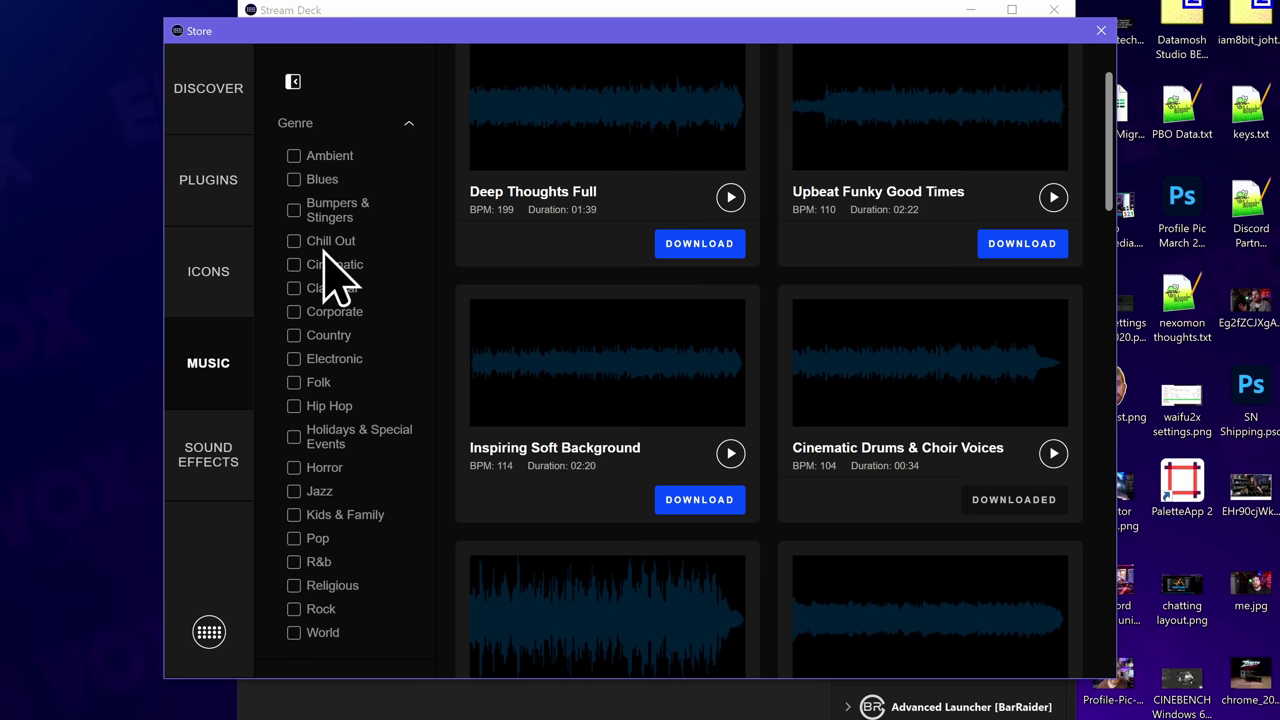
left_click(293, 211)
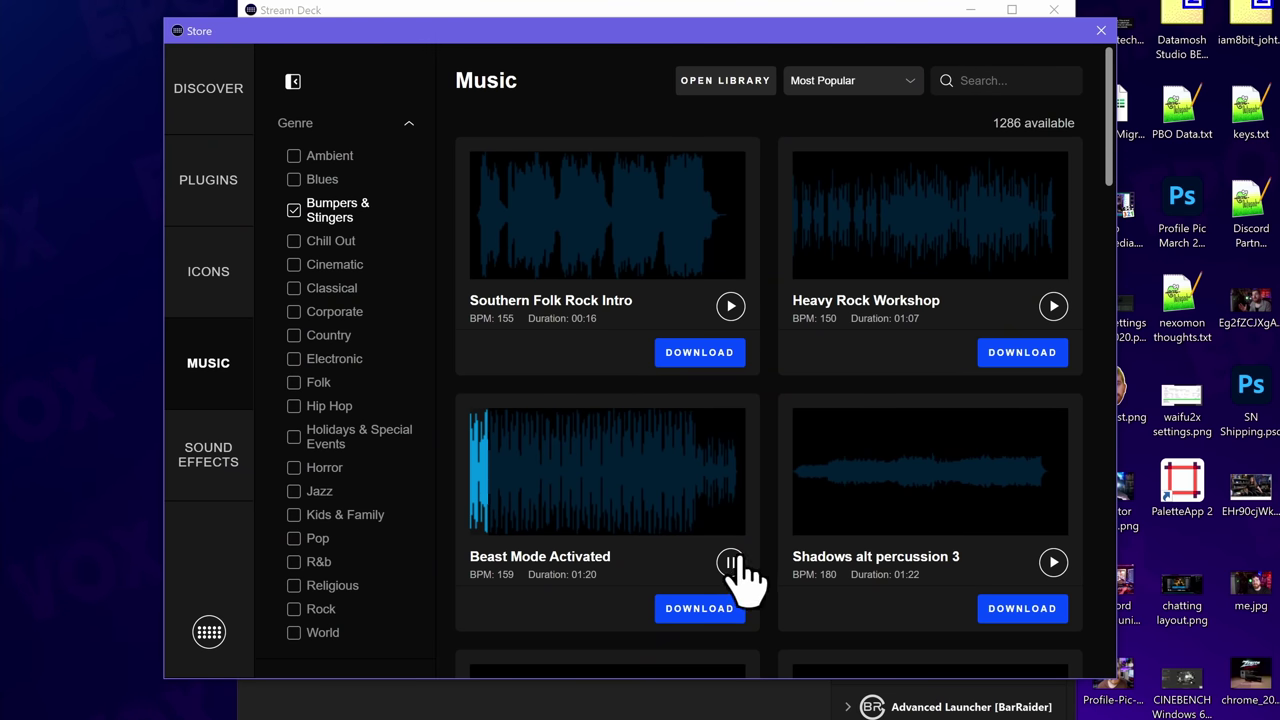
scroll(740, 500, "down", 10)
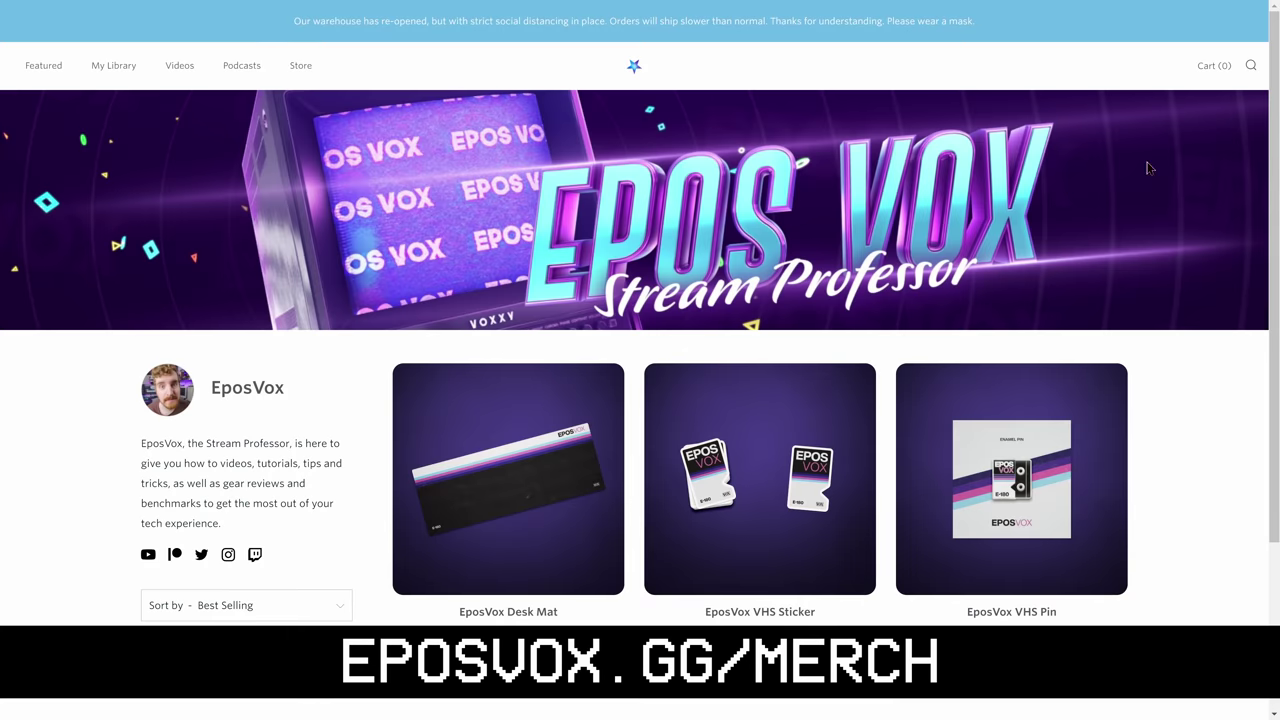
Step: Look over the products on the EposVox merchandise store page in the browser
left_click_drag(1268, 36, 1268, 63)
scroll(1268, 63, "down", 1)
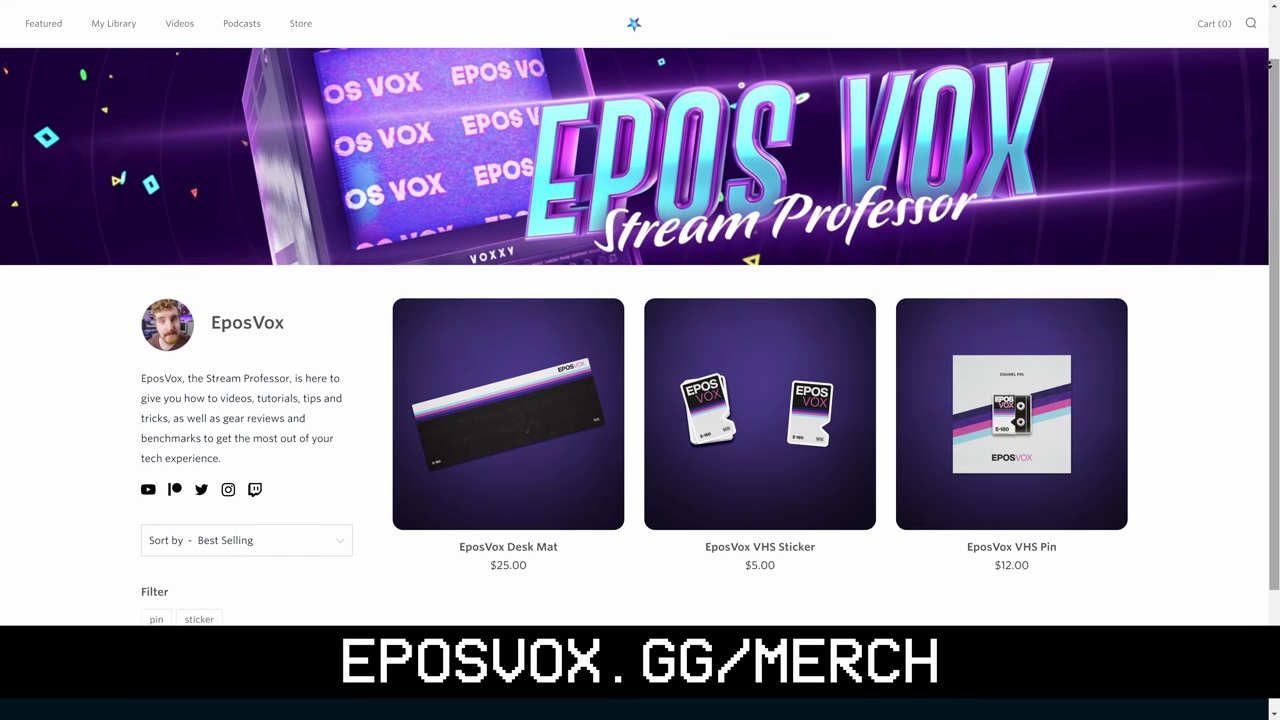
scroll(1268, 63, "down", 1)
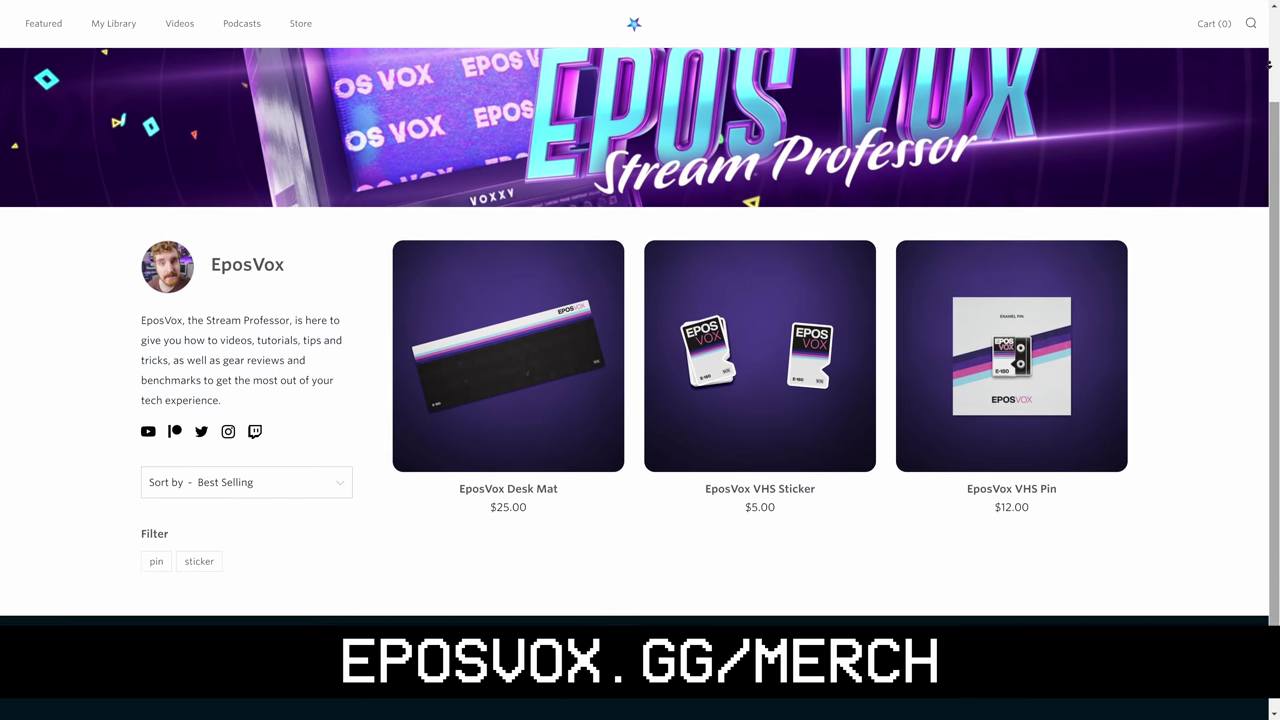
left_click(1268, 63)
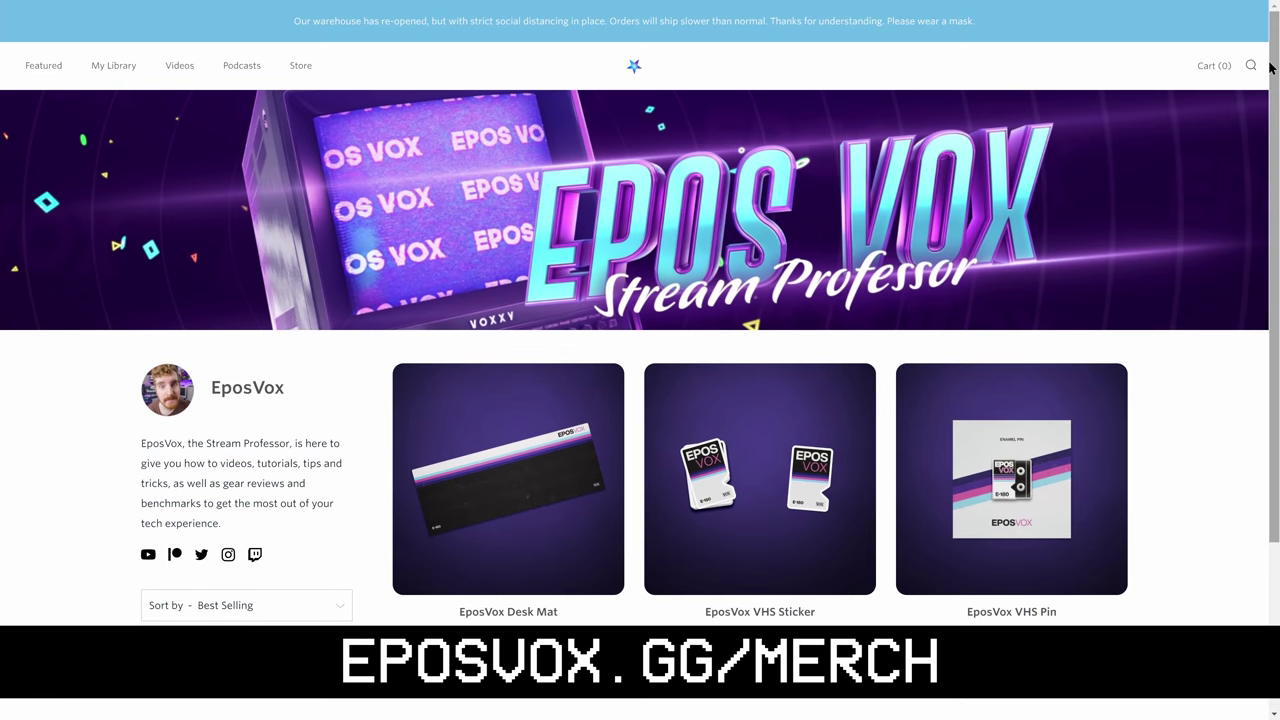
Step: View the EposVox Desk Mat product page and read its product details and related products
left_click(586, 399)
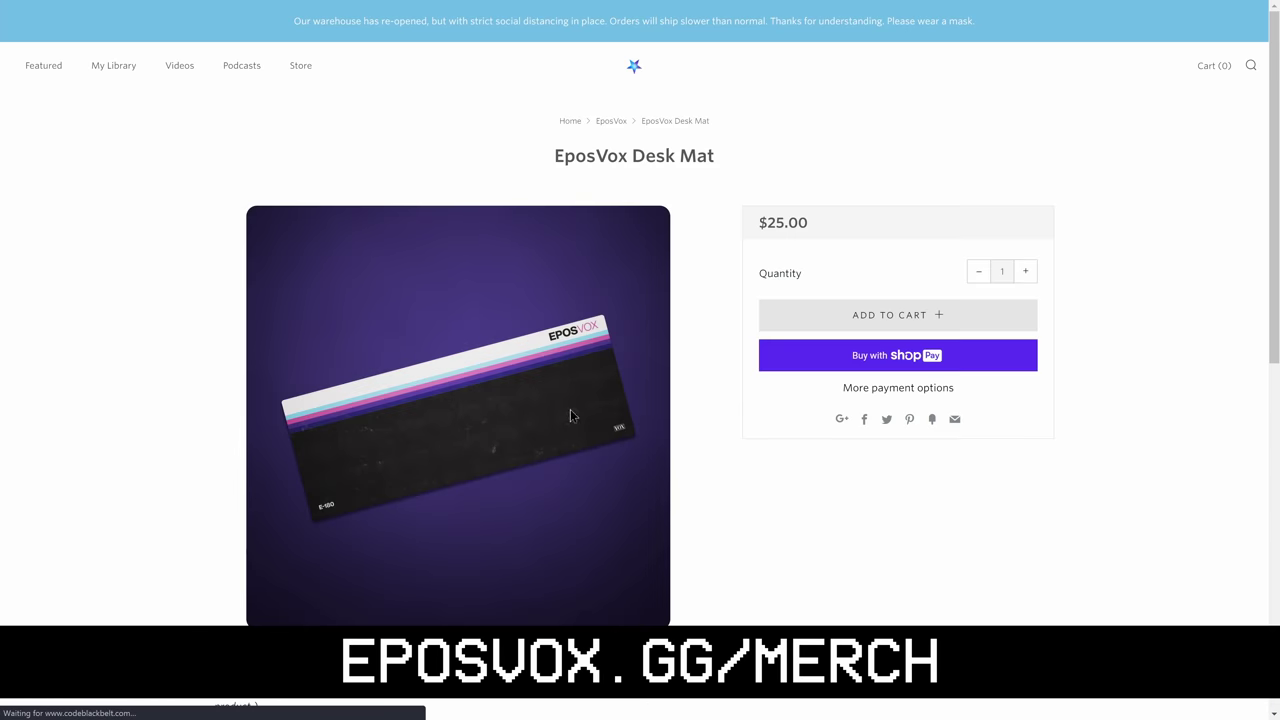
scroll(654, 398, "down", 1)
scroll(654, 398, "down", 1)
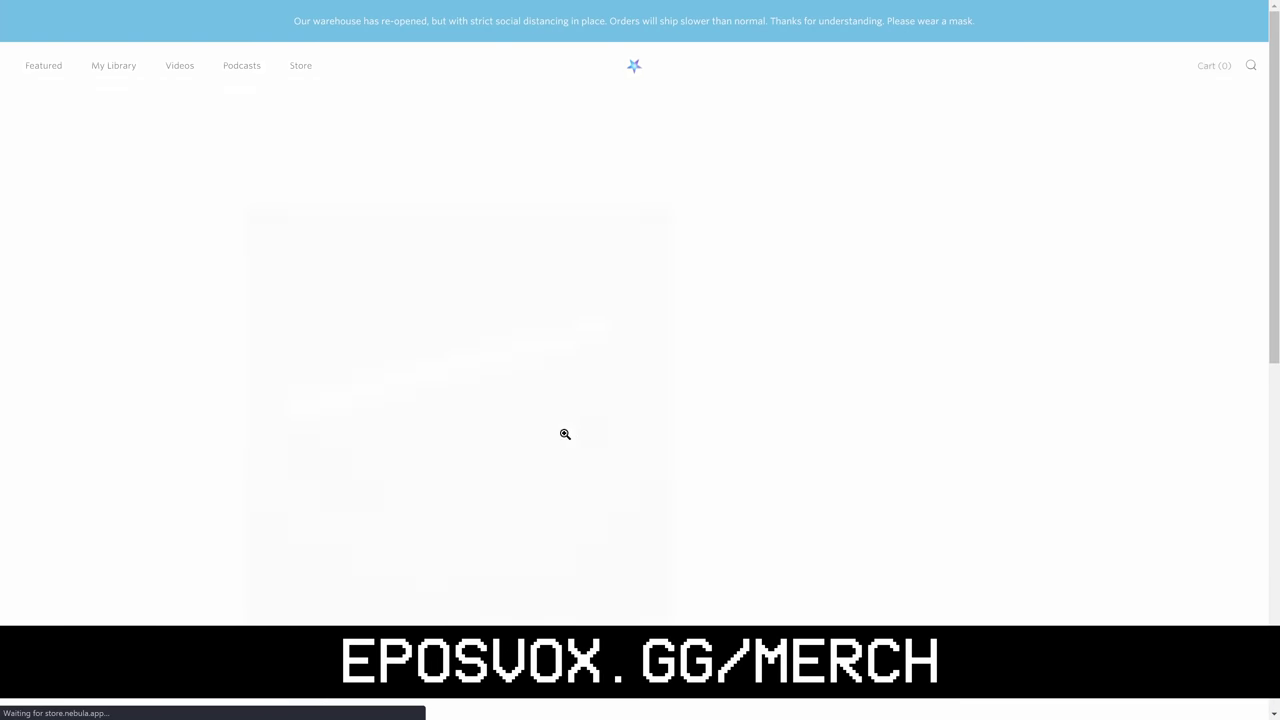
scroll(565, 425, "down", 5)
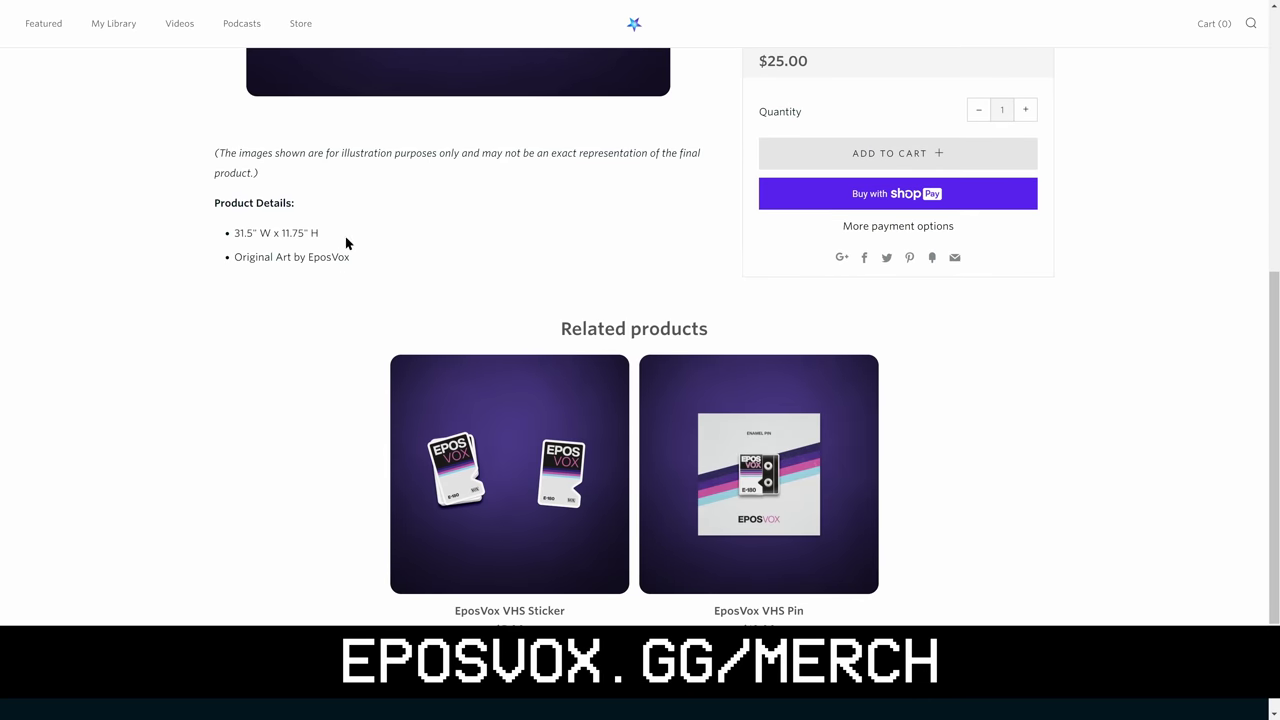
scroll(290, 330, "down", 2)
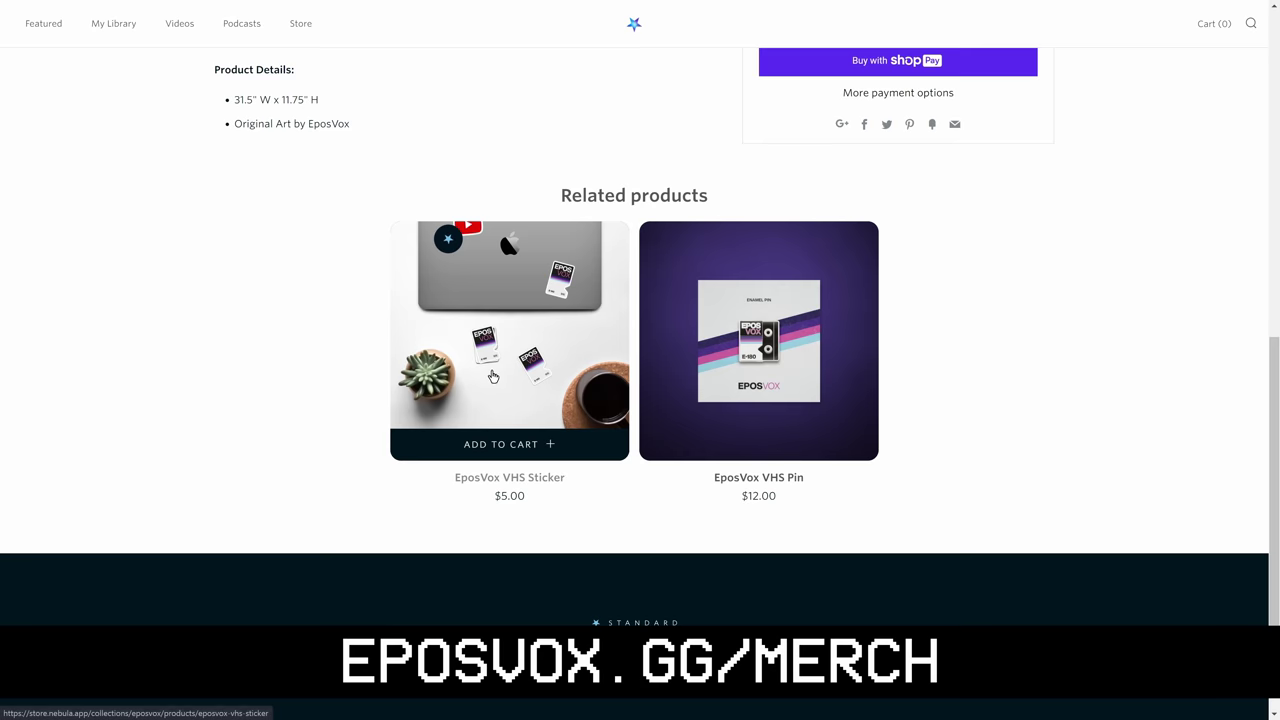
Step: View the EposVox VHS Sticker product page, including its second image and description
left_click(586, 374)
scroll(710, 385, "down", 1)
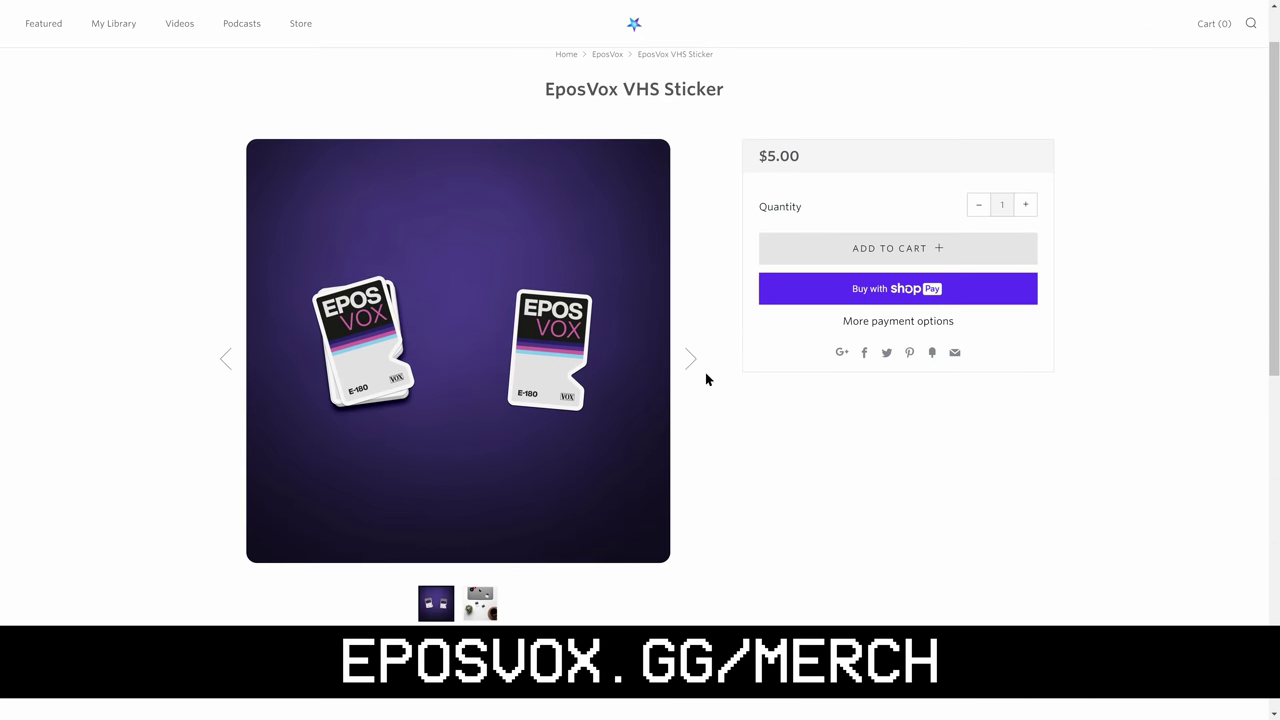
left_click(695, 365)
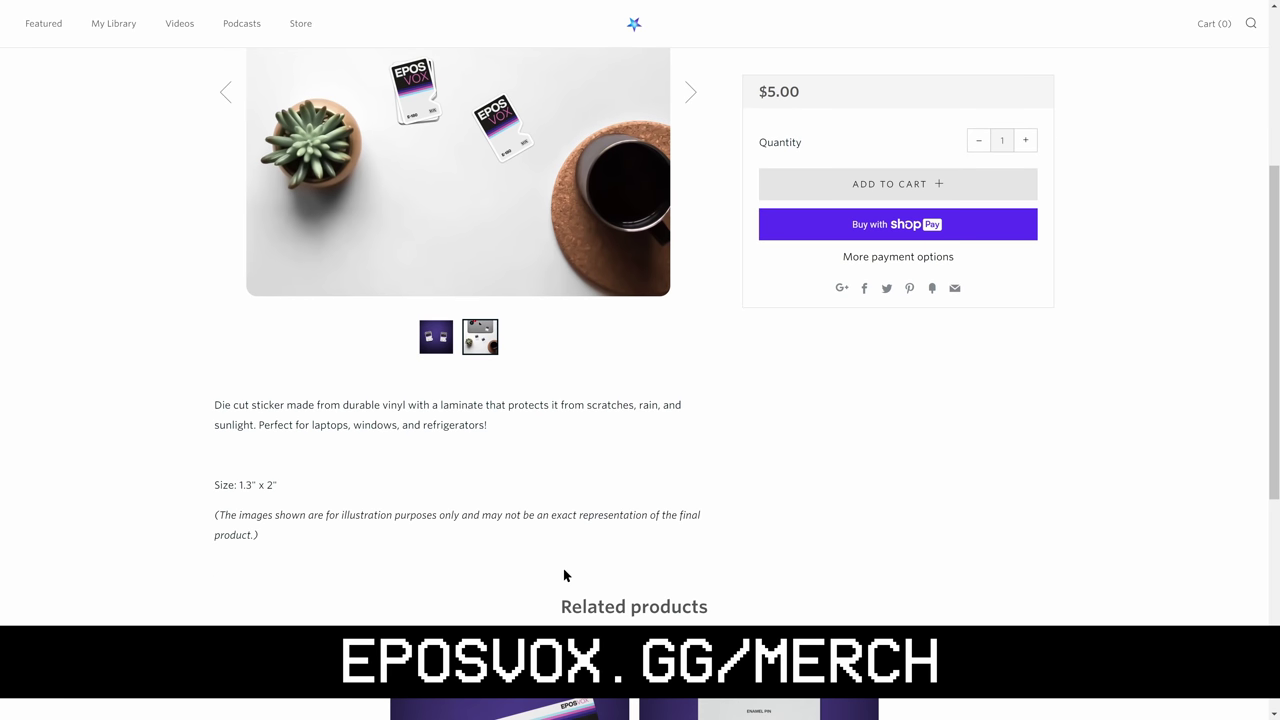
left_click(744, 455)
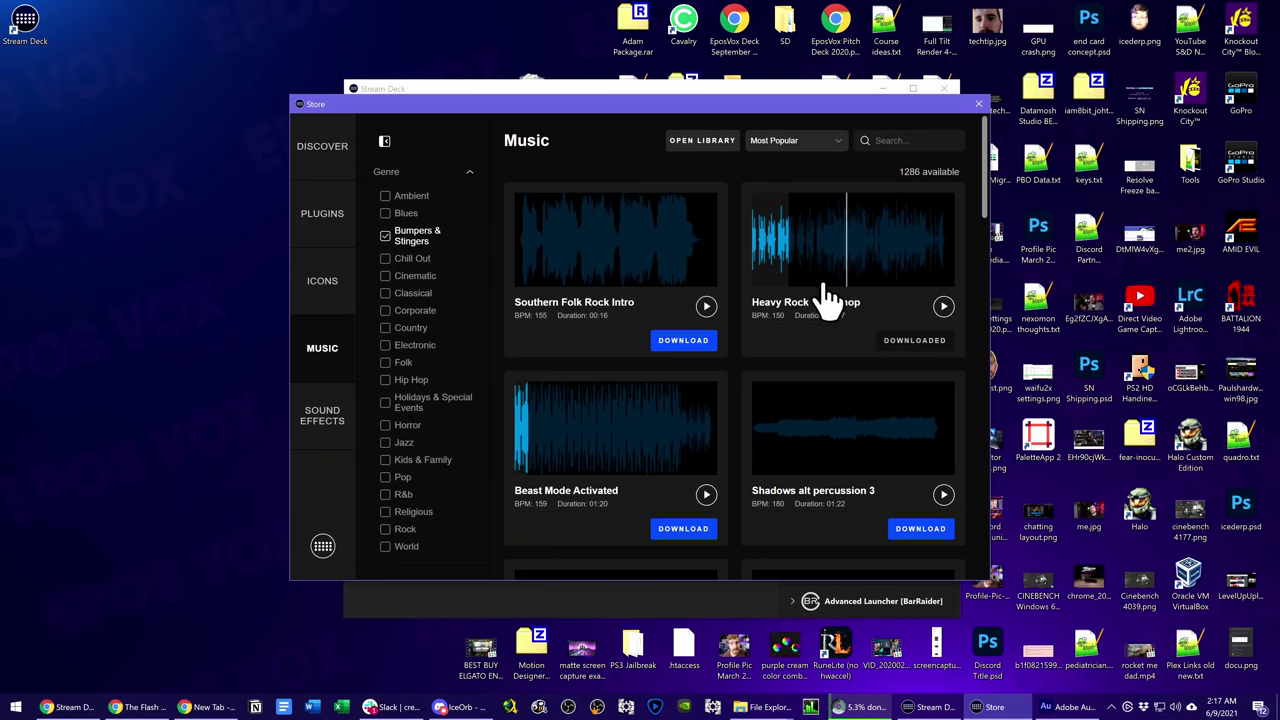
Step: Open the Store's library folder of downloaded audio and widen the Name column to show full file names
left_click(716, 146)
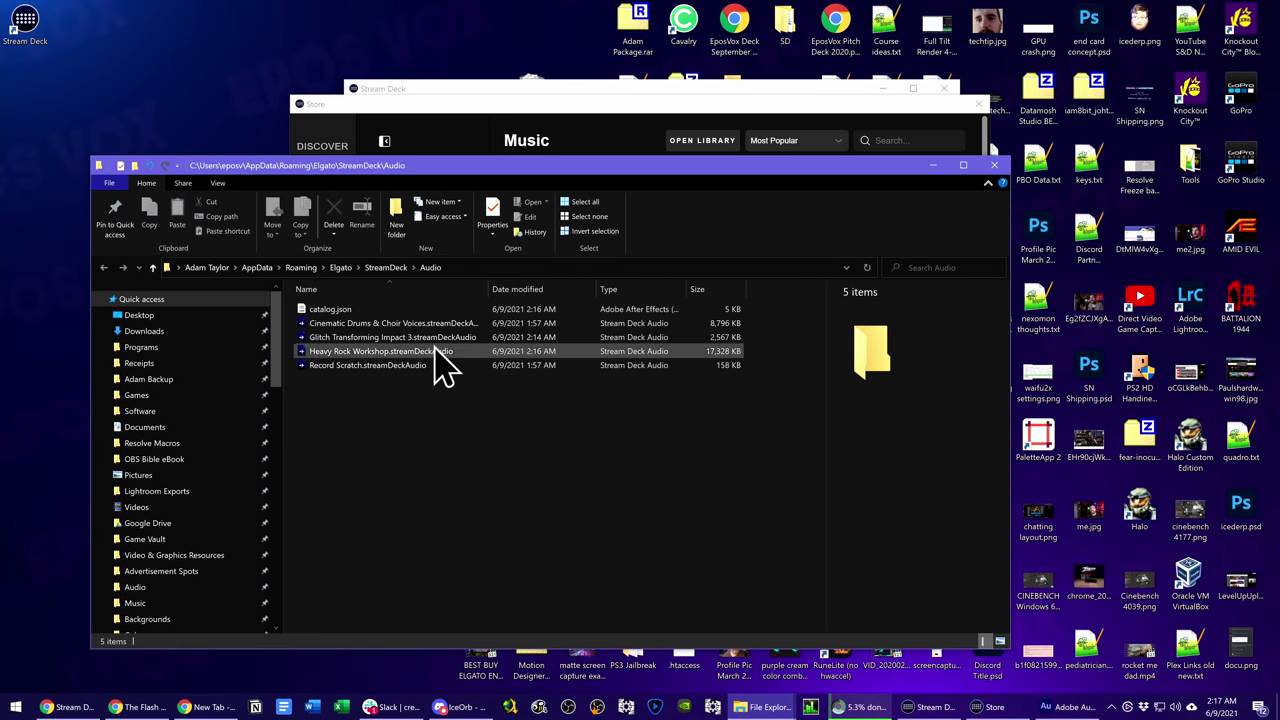
left_click_drag(491, 286, 512, 286)
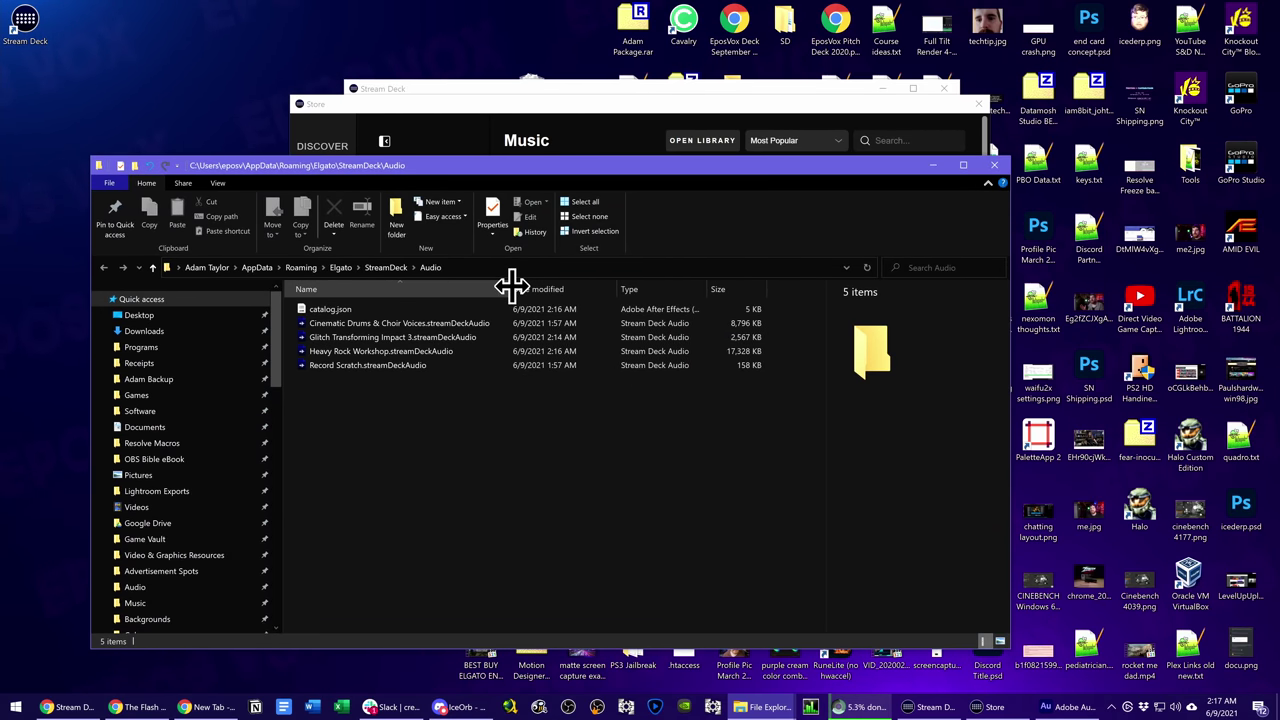
Step: Try to open Cinematic Drums & Choir Voices.streamDeckAudio as an archive with 7-Zip
left_click(462, 323)
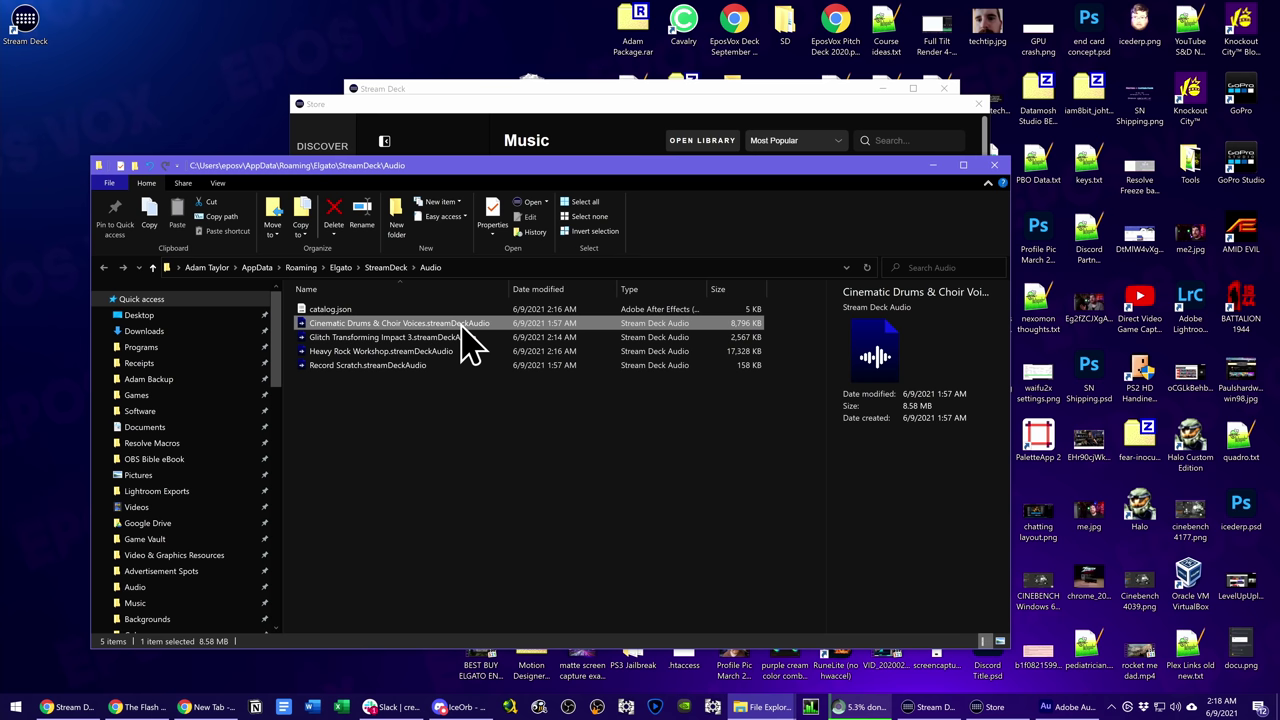
right_click(465, 327)
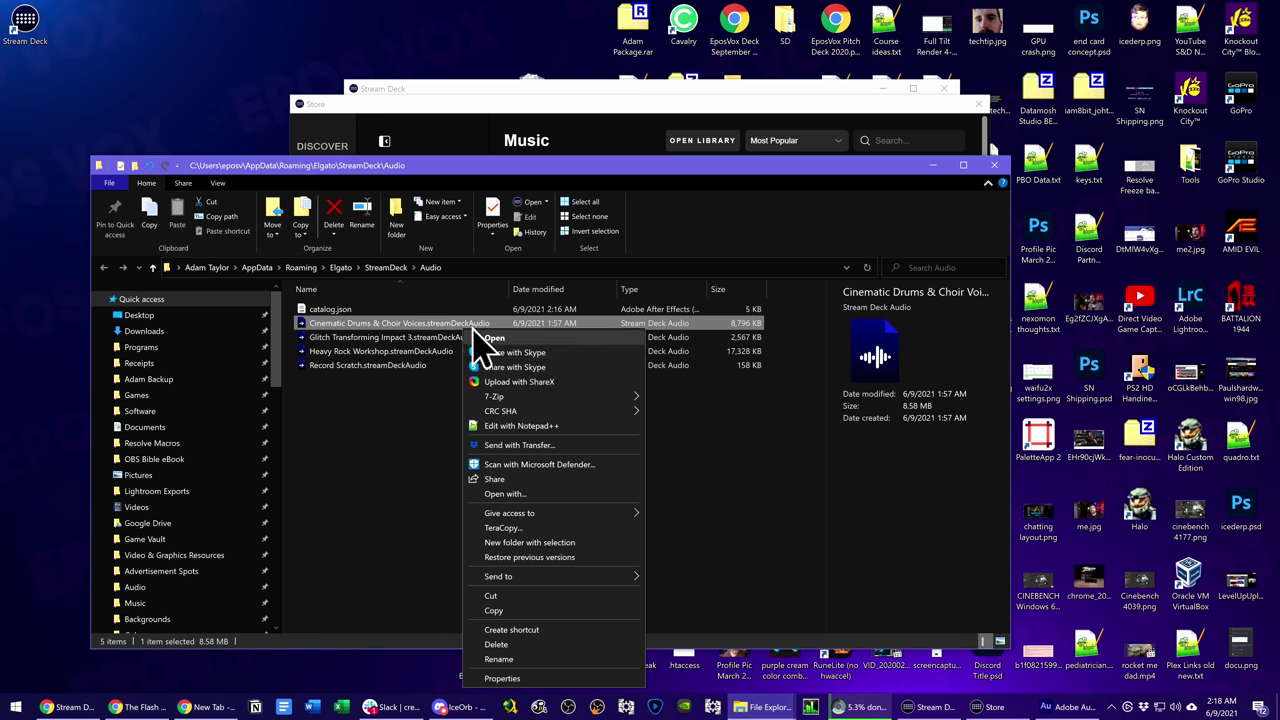
mouse_move(571, 400)
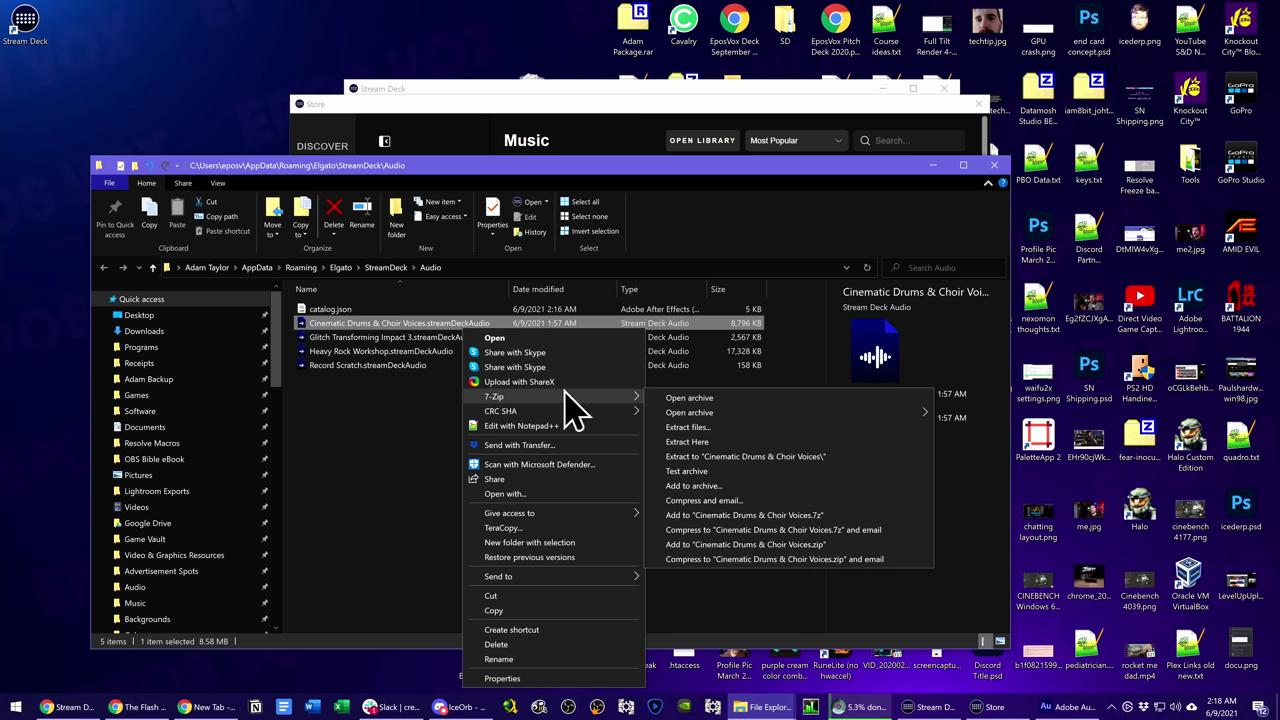
left_click(720, 397)
left_click(722, 402)
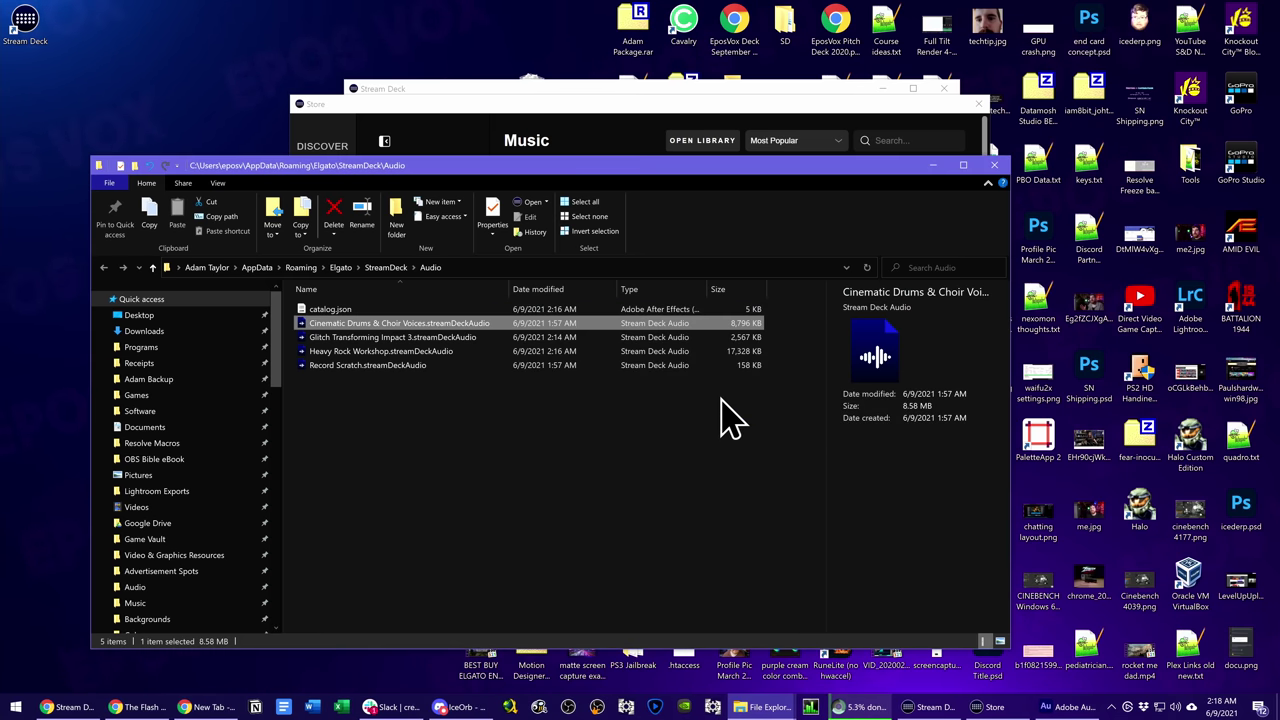
Step: Launch Audacity and try to import Cinematic Drums & Choir Voices.streamDeckAudio from the Audio folder
key("super")
type("auda")
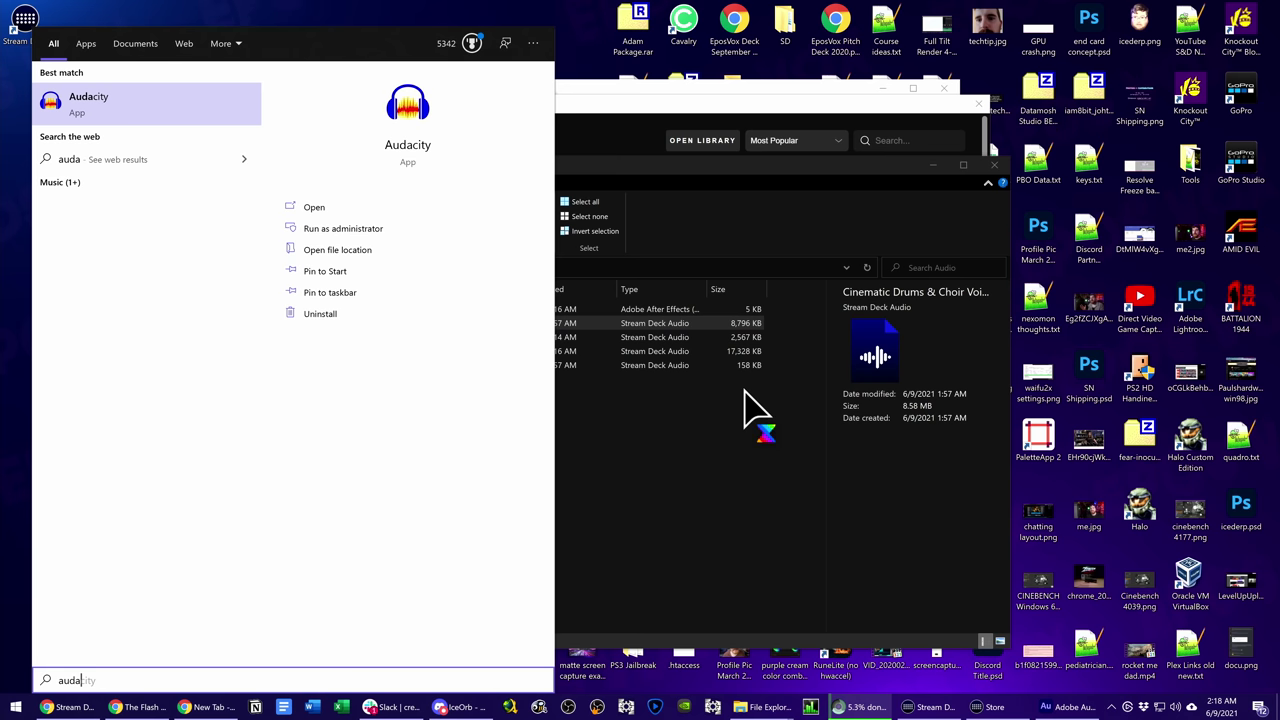
key("Return")
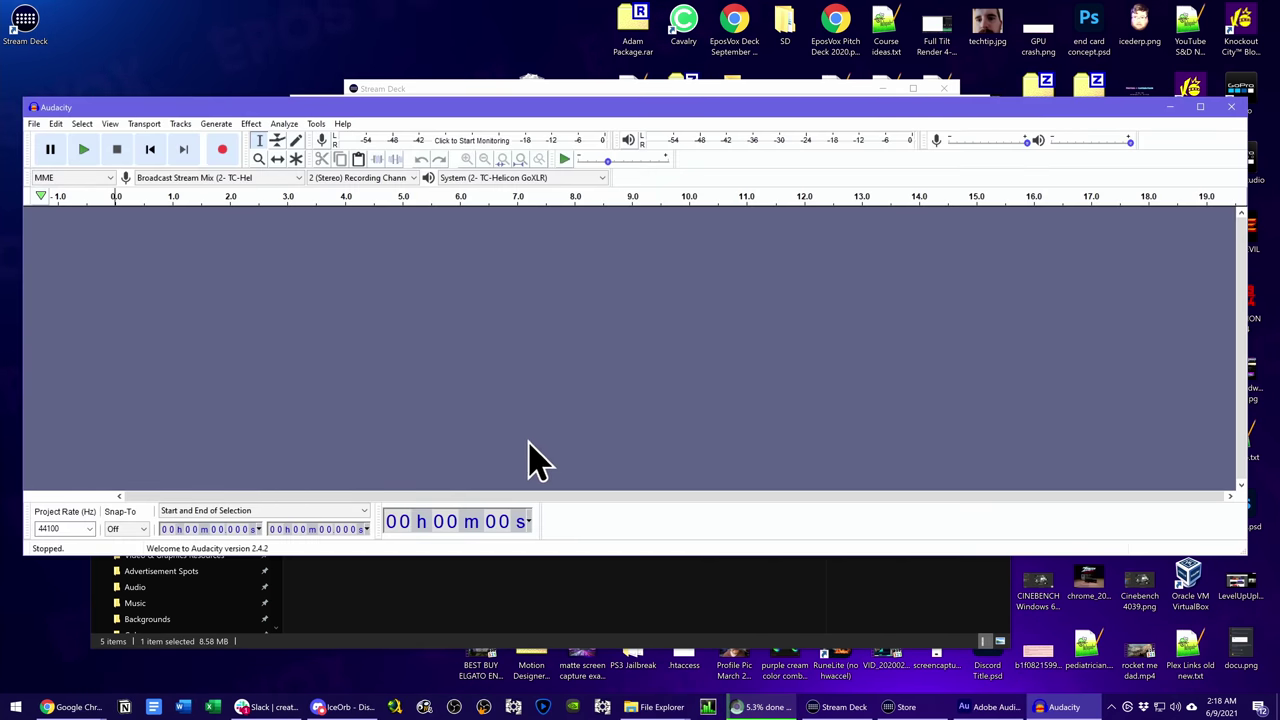
left_click(518, 565)
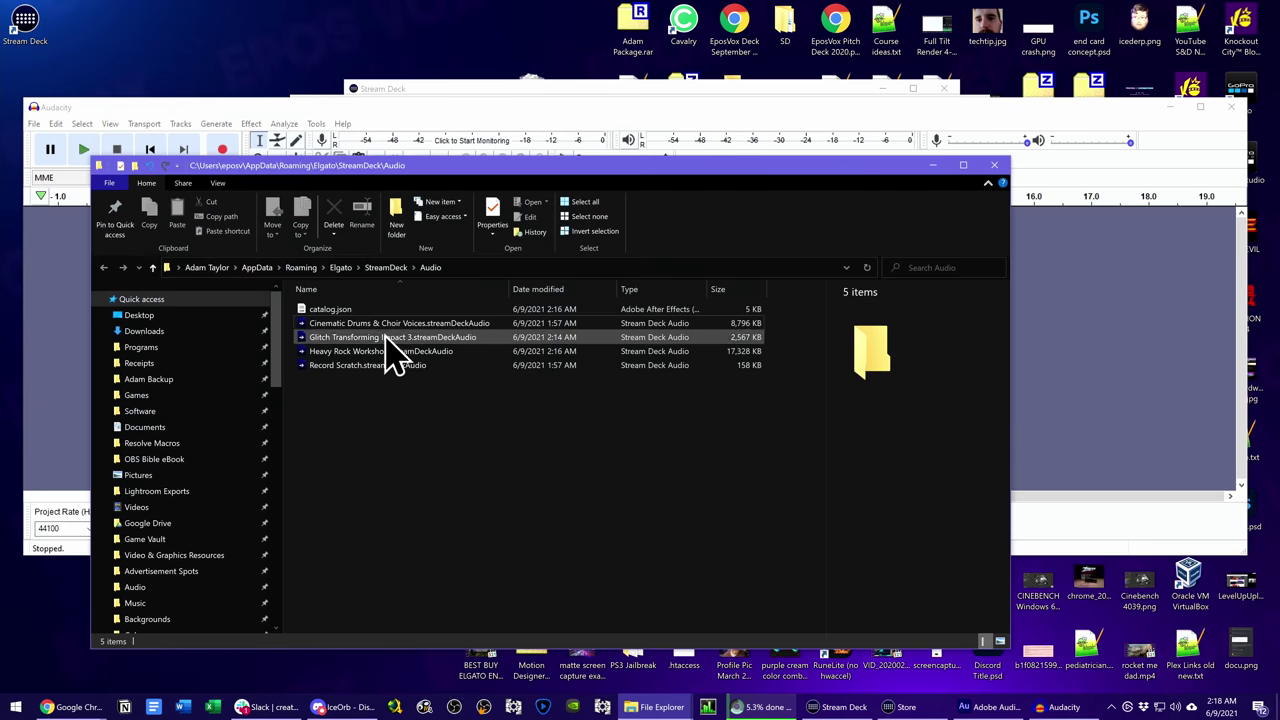
left_click_drag(392, 323, 1033, 337)
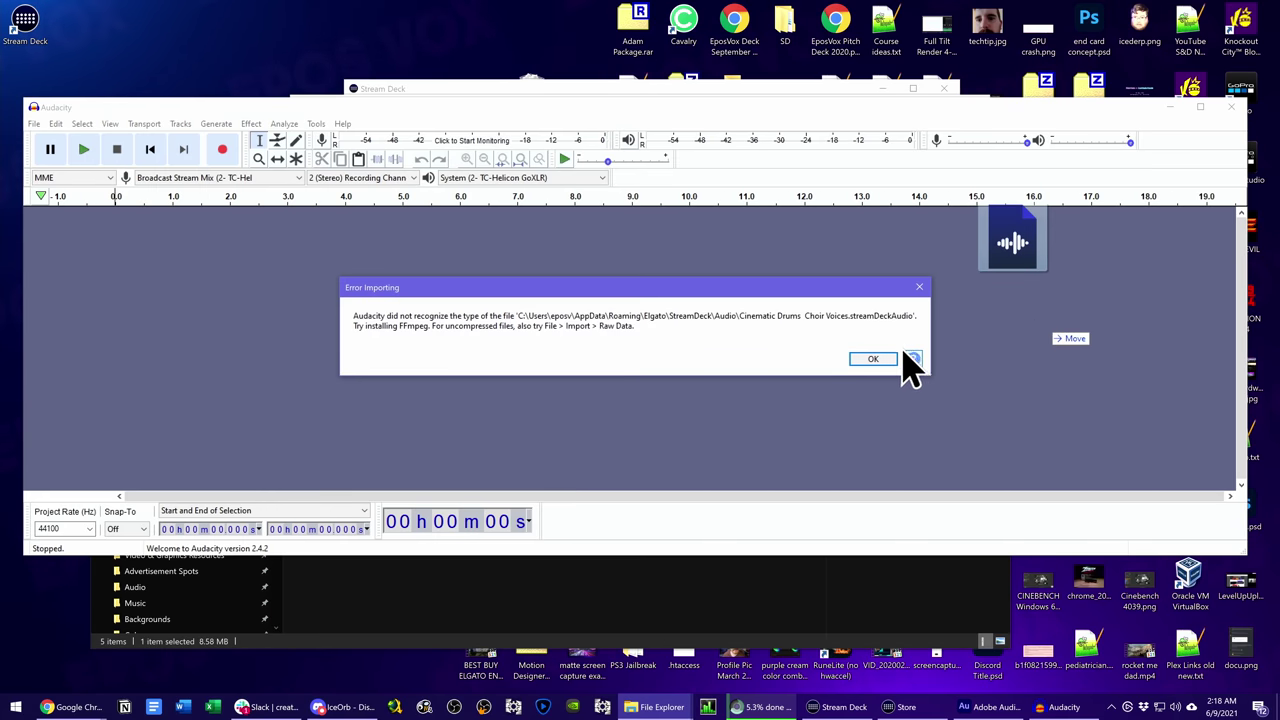
left_click(870, 359)
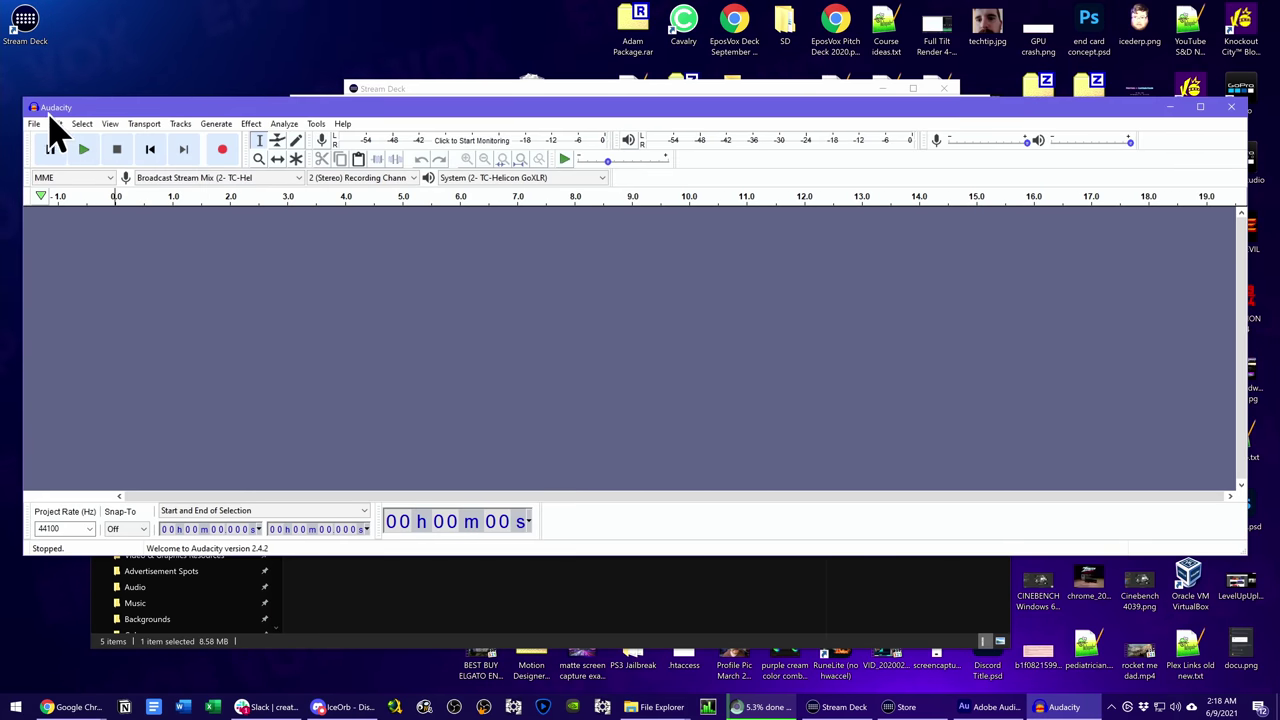
Step: Start a raw data import in Audacity and bring up the File Explorer window to check the Audio folder's path
left_click(35, 124)
mouse_move(103, 245)
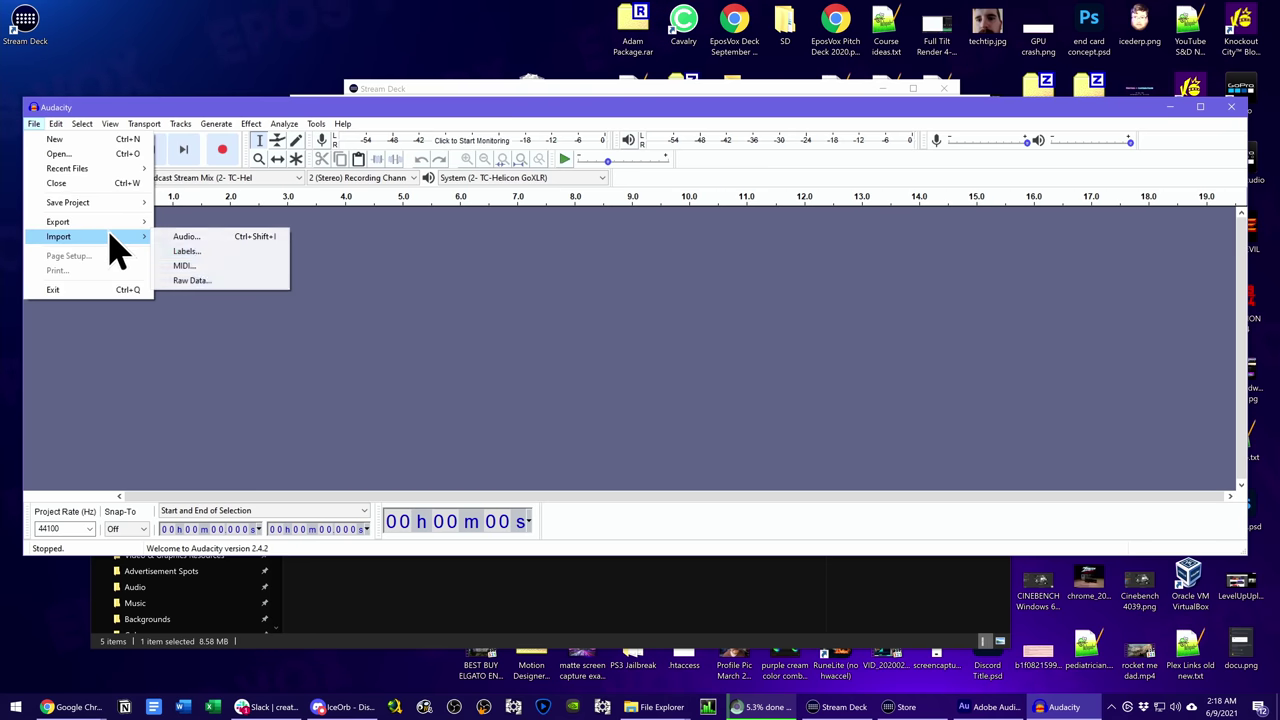
left_click(220, 281)
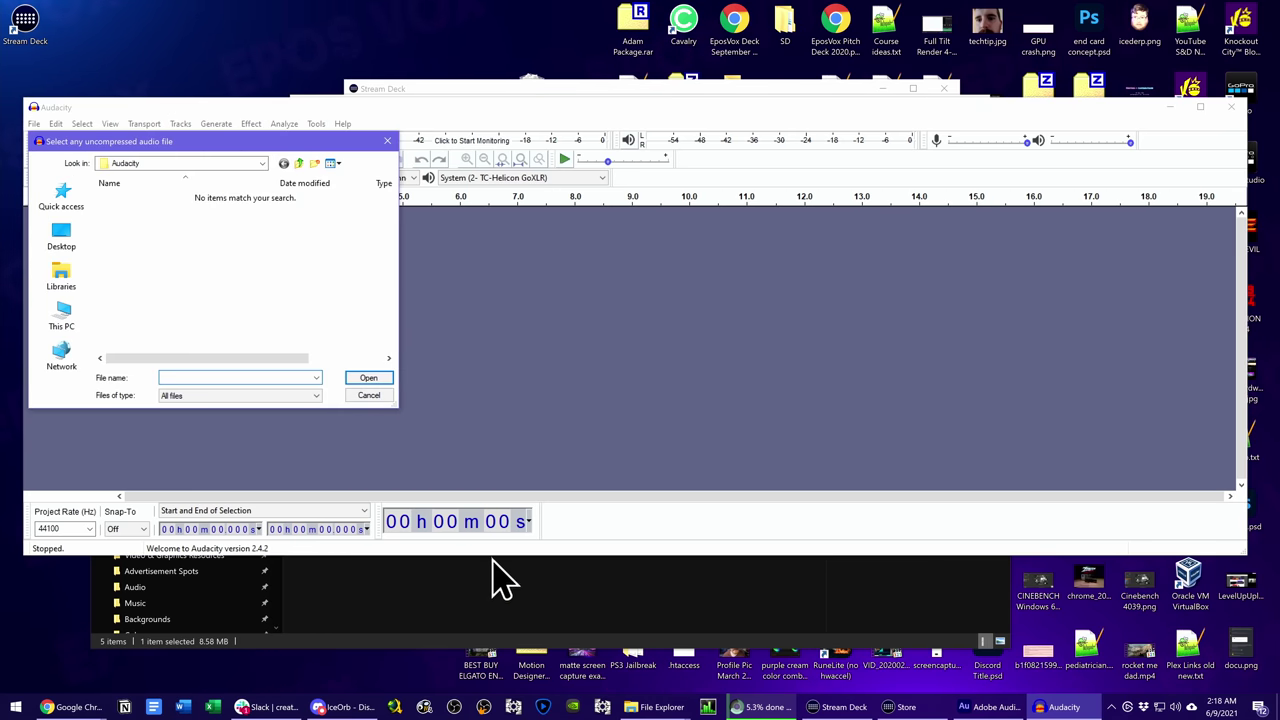
left_click(500, 578)
left_click(246, 171)
key("alt+Tab")
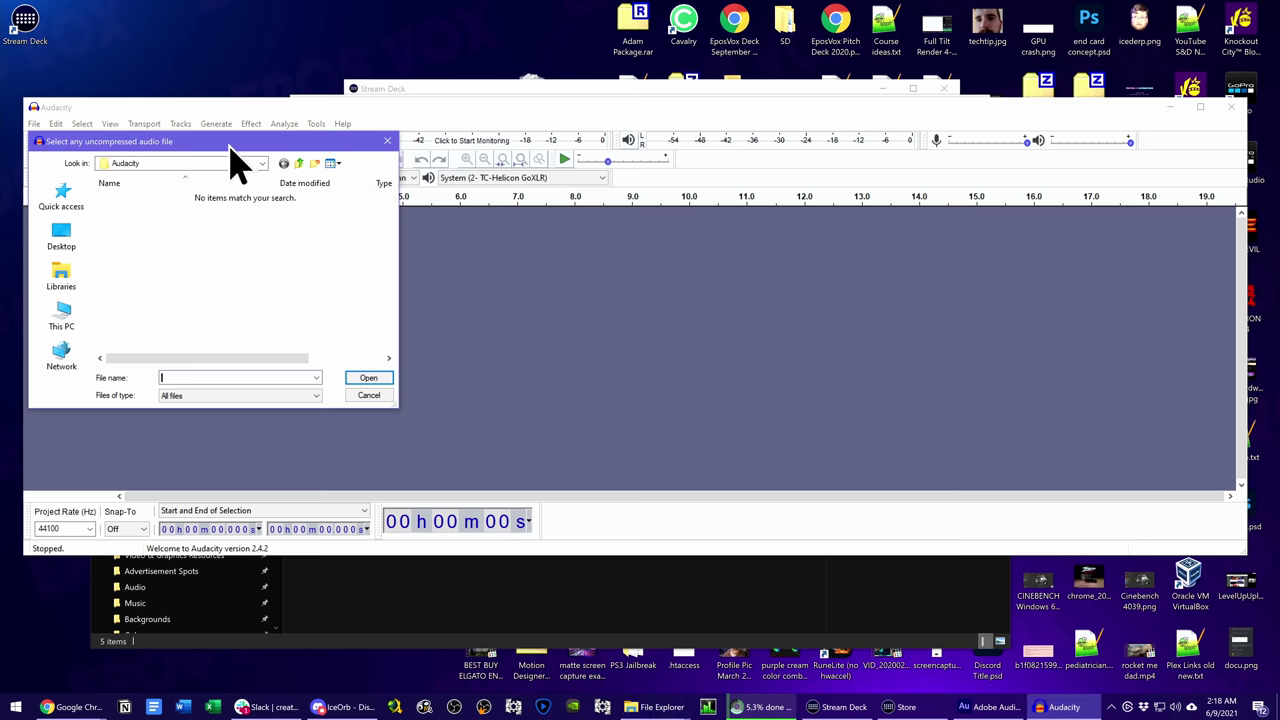
left_click(220, 164)
left_click(510, 618)
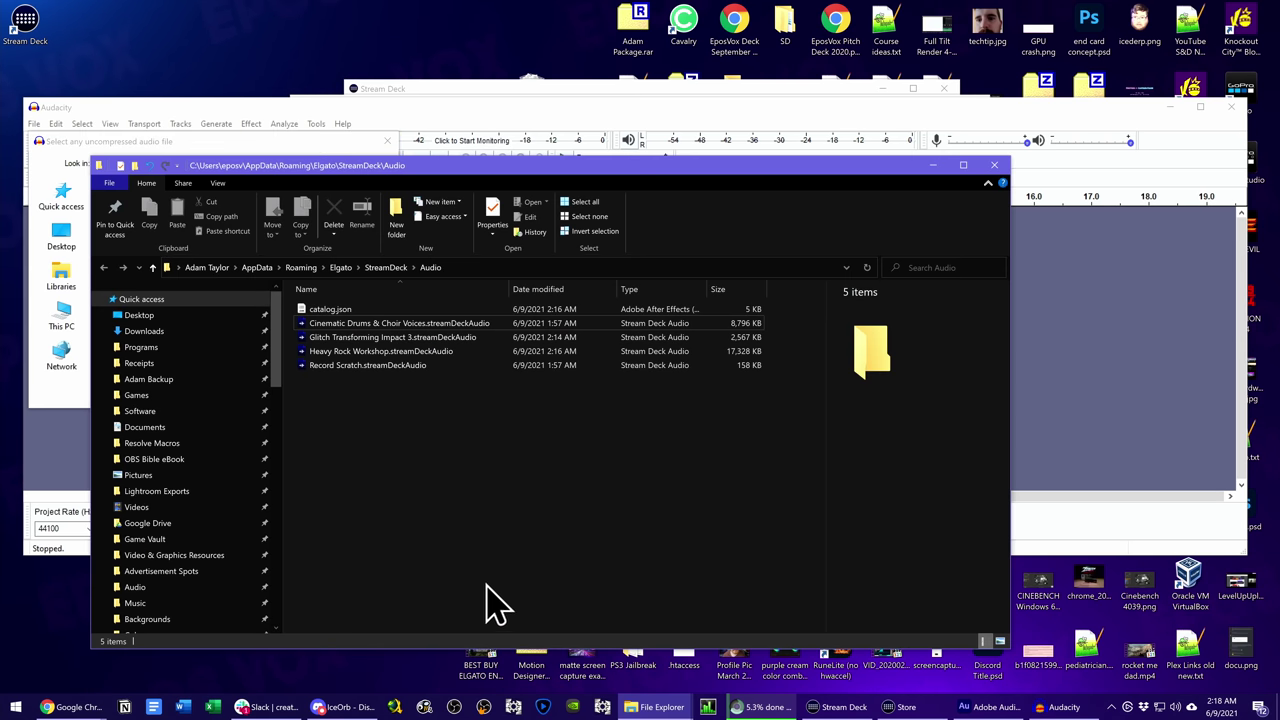
Step: Import Heavy Rock Workshop.streamDeckAudio from the AppData Audio folder as raw data with Signed 16-bit PCM, little-endian, stereo, 44100 Hz
left_click(78, 395)
left_click(163, 165)
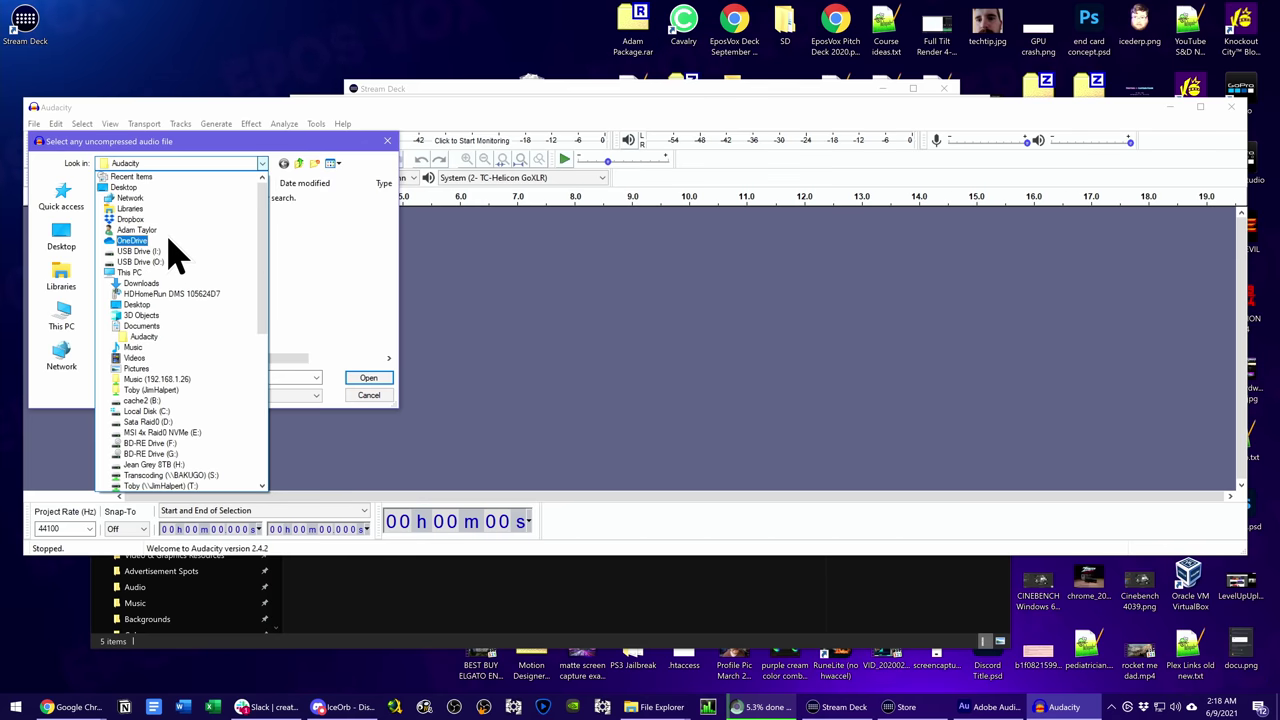
left_click(152, 228)
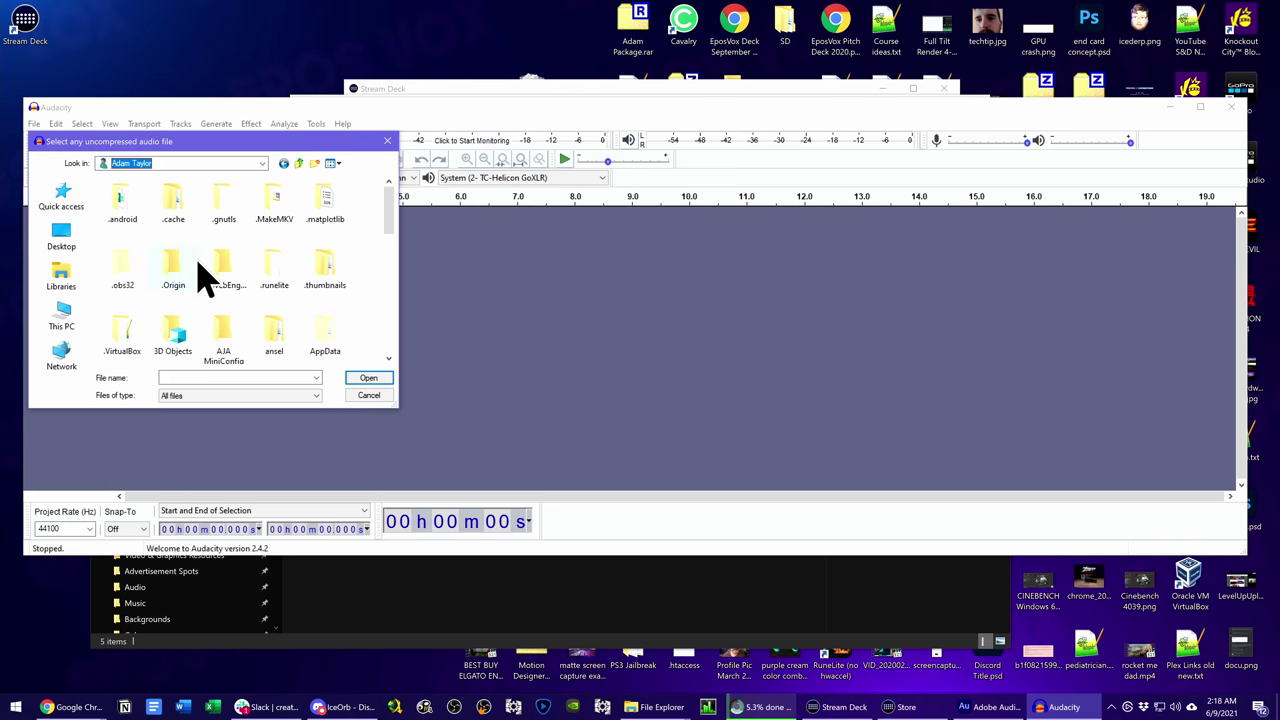
double_click(324, 350)
left_click(500, 595)
left_click(200, 150)
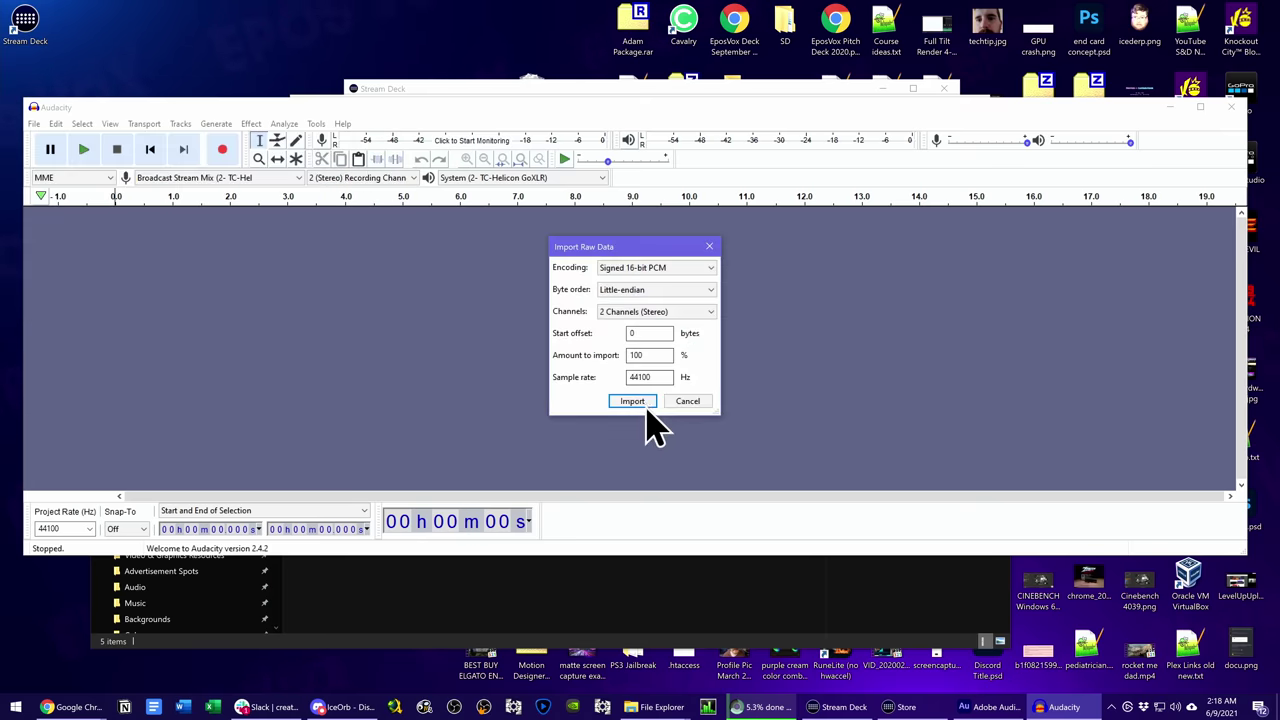
left_click(644, 402)
Step: Play the imported Heavy Rock Workshop track from about 4 seconds, stop playback and close Audacity
left_click(342, 268)
key("space")
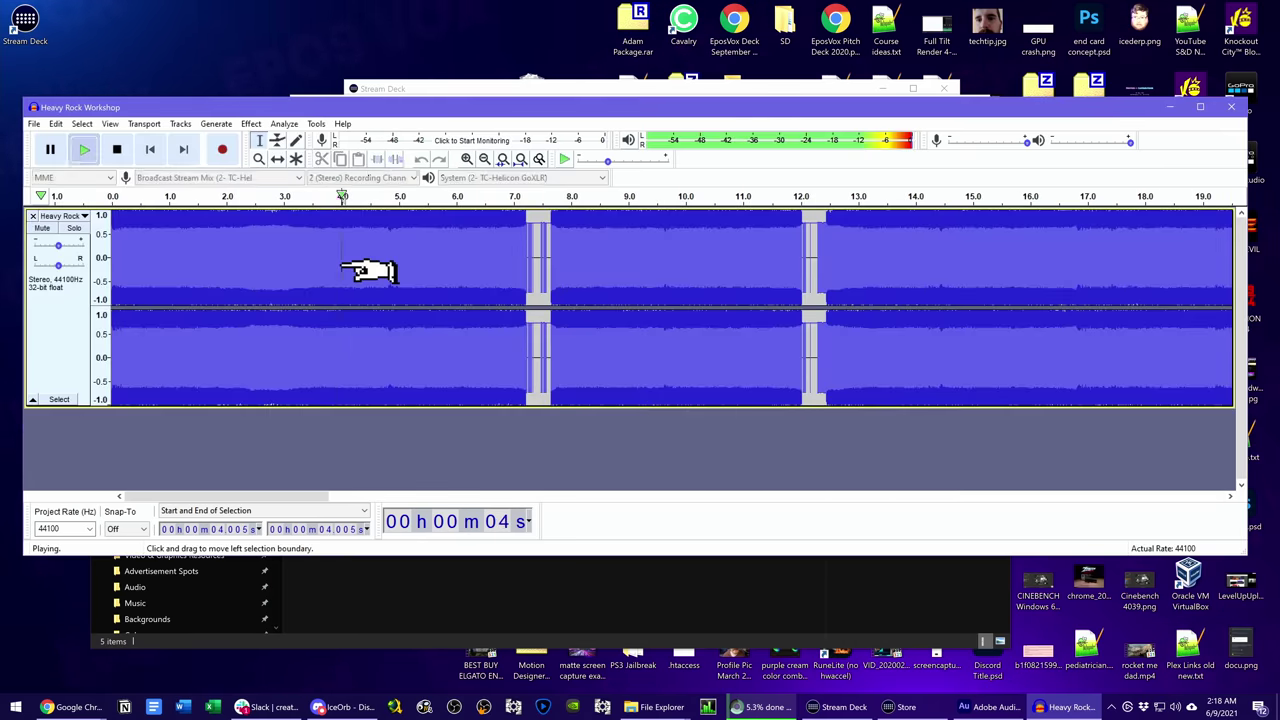
key("space")
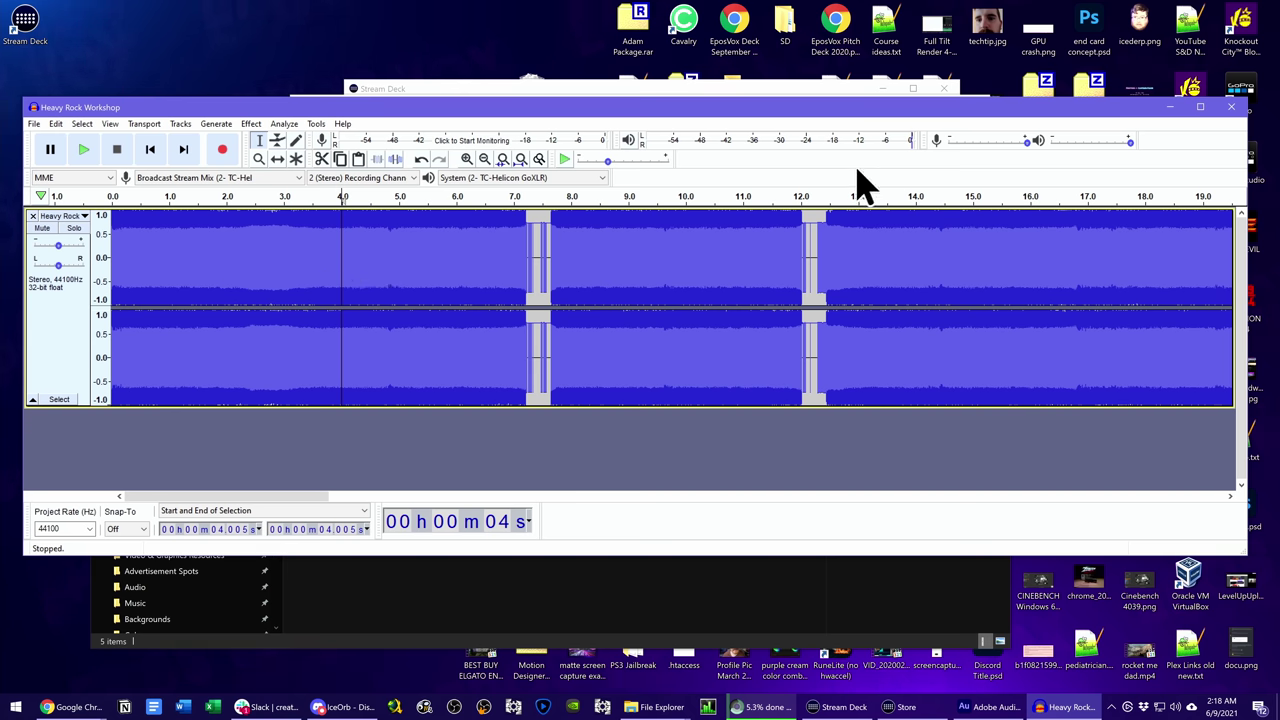
left_click(1231, 107)
left_click(662, 331)
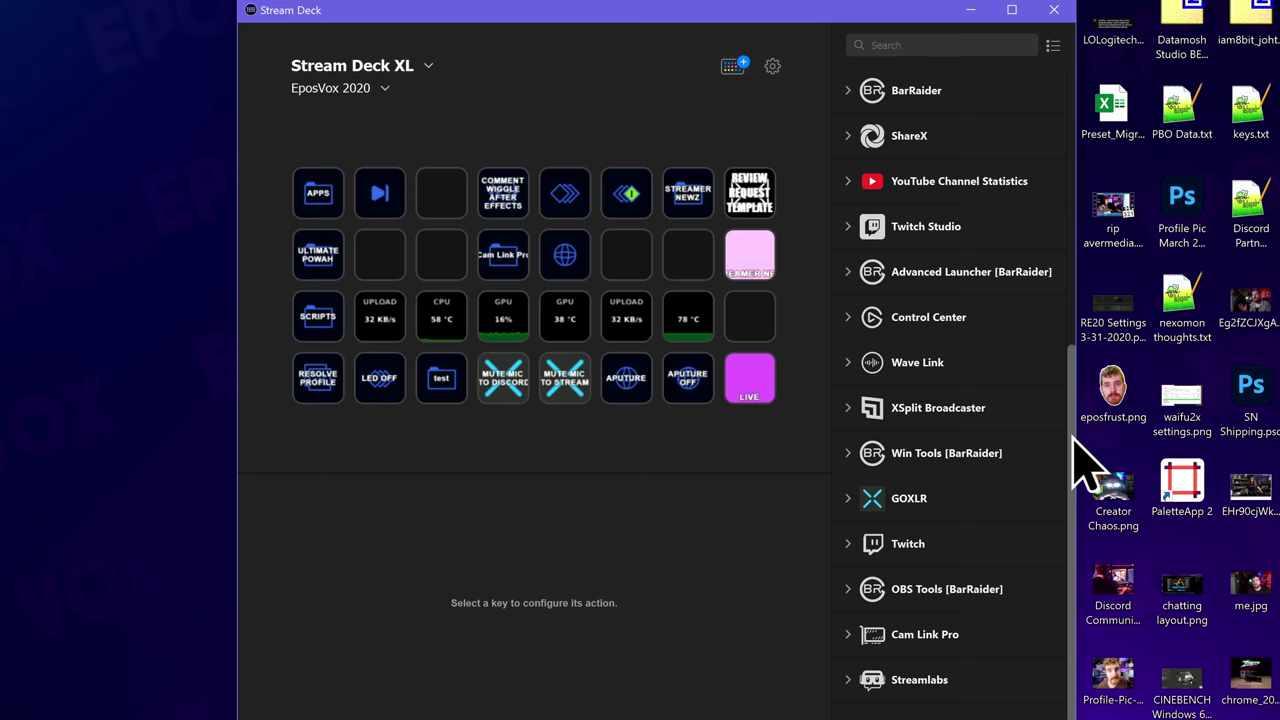
Step: Add a Soundboard Play Audio action to the second row's sixth key and view the Store's Music page from its settings
left_click_drag(1073, 440, 1073, 208)
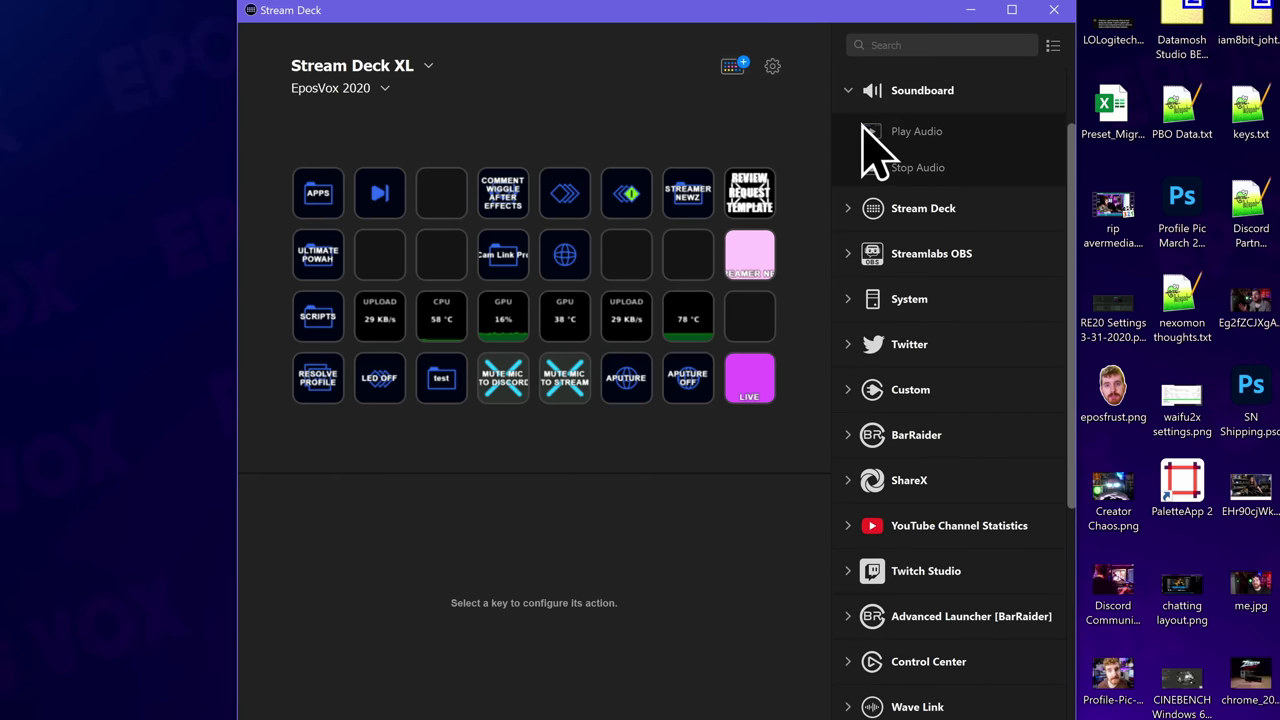
left_click_drag(893, 136, 615, 253)
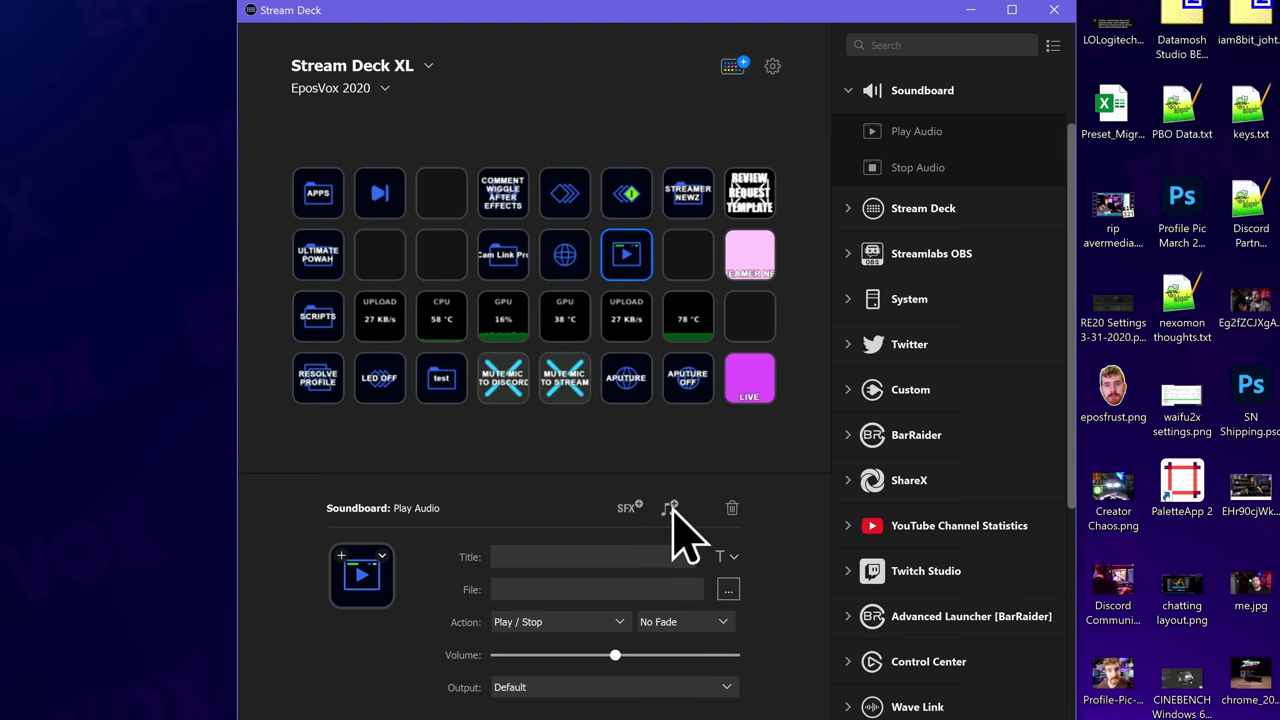
left_click(671, 508)
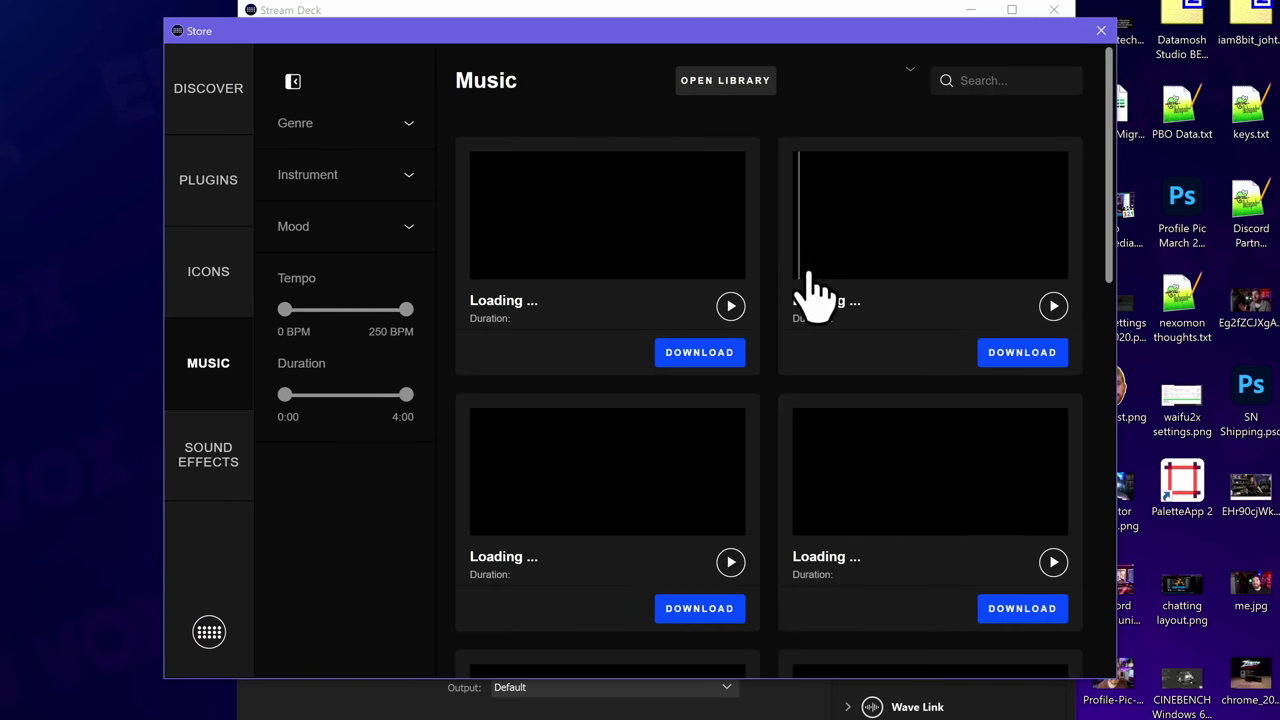
left_click(1100, 31)
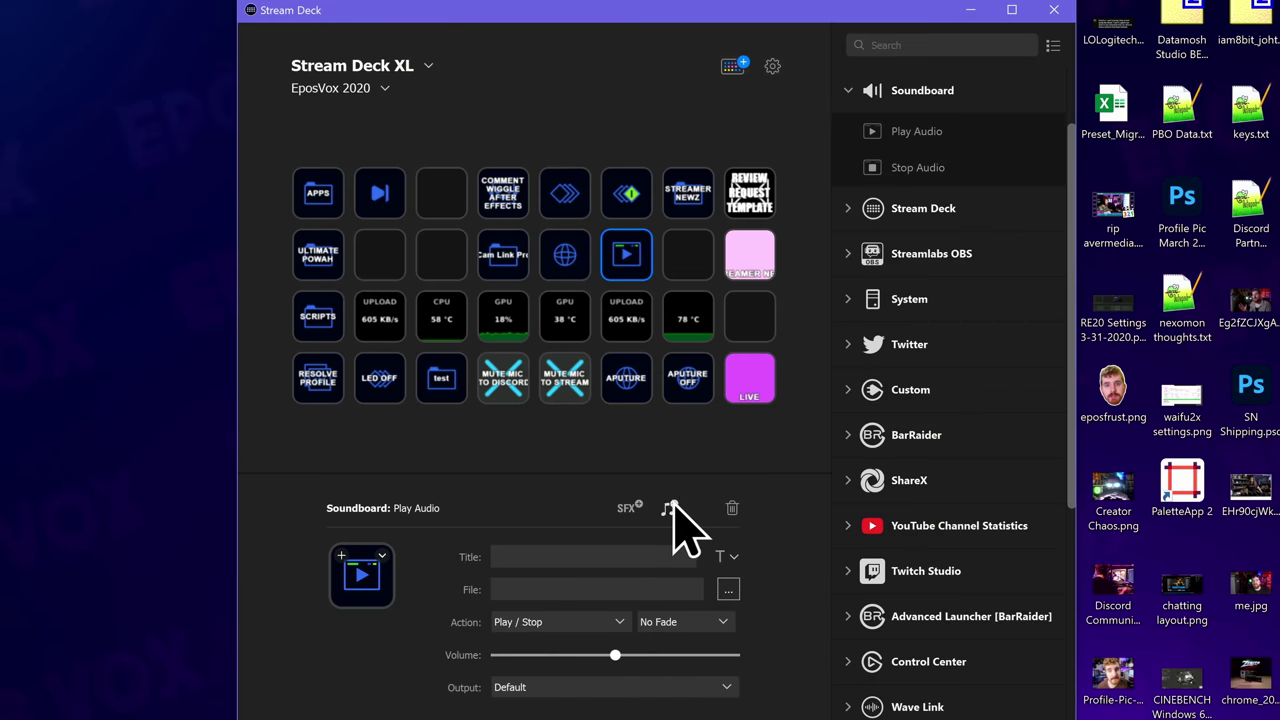
left_click(667, 505)
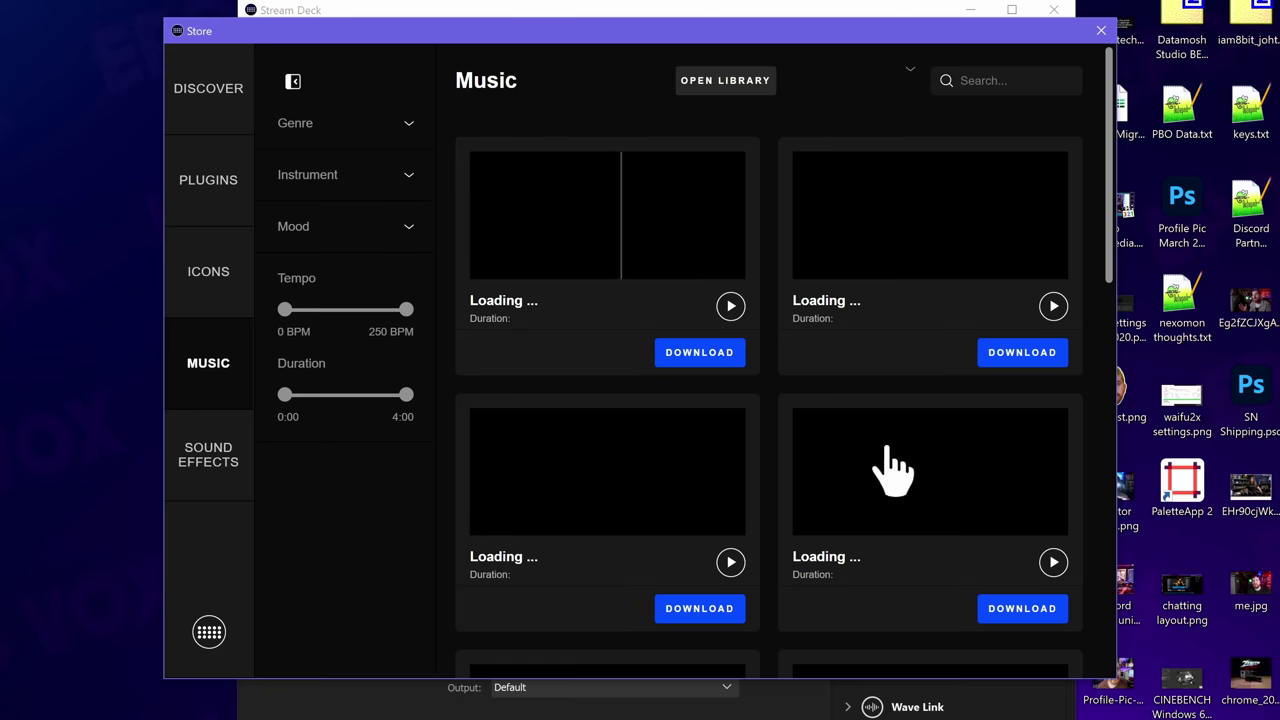
left_click(910, 69)
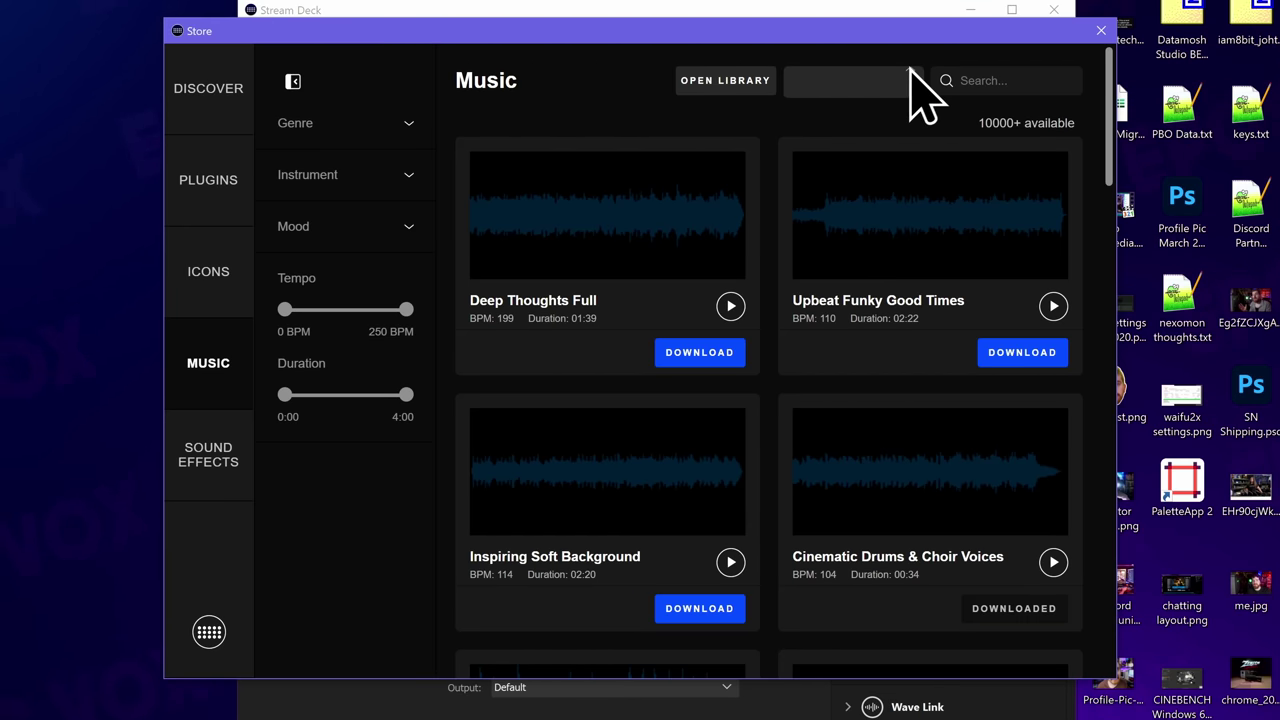
left_click(1101, 31)
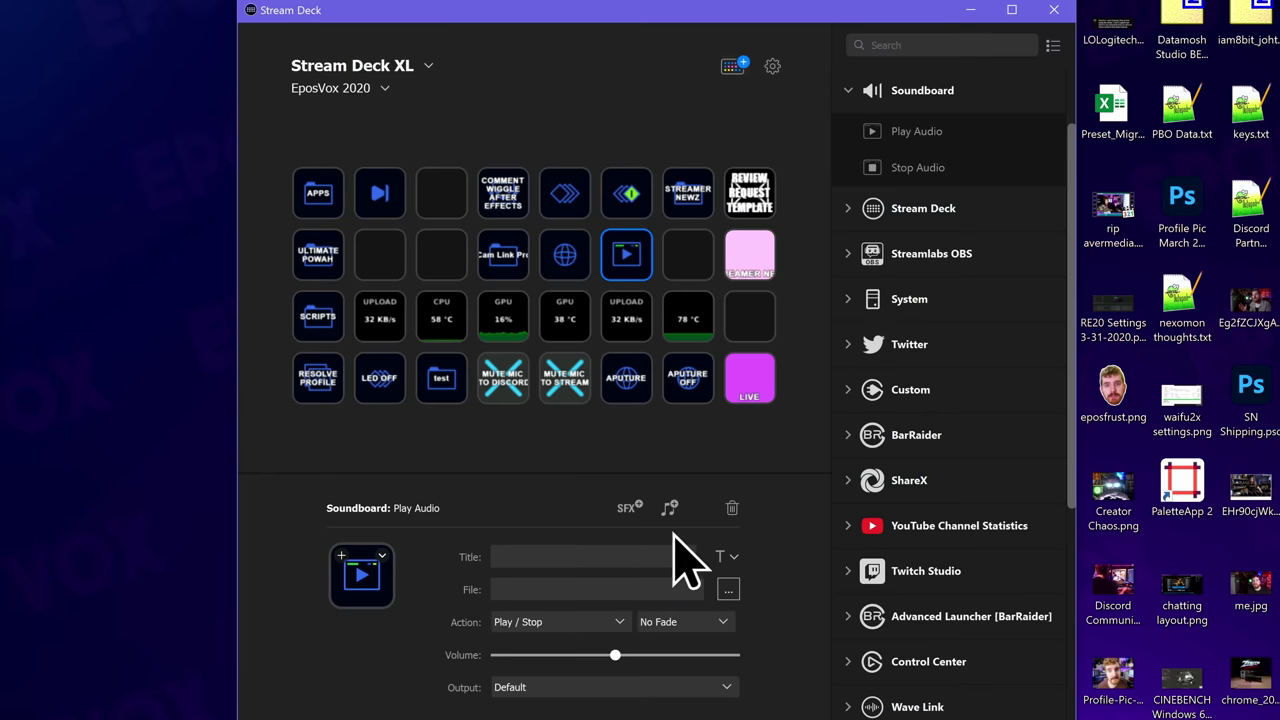
Step: Assign Cinematic Drums & Choir Voices.streamDeckAudio to the Play Audio key and review its playback action and fade options
left_click(728, 589)
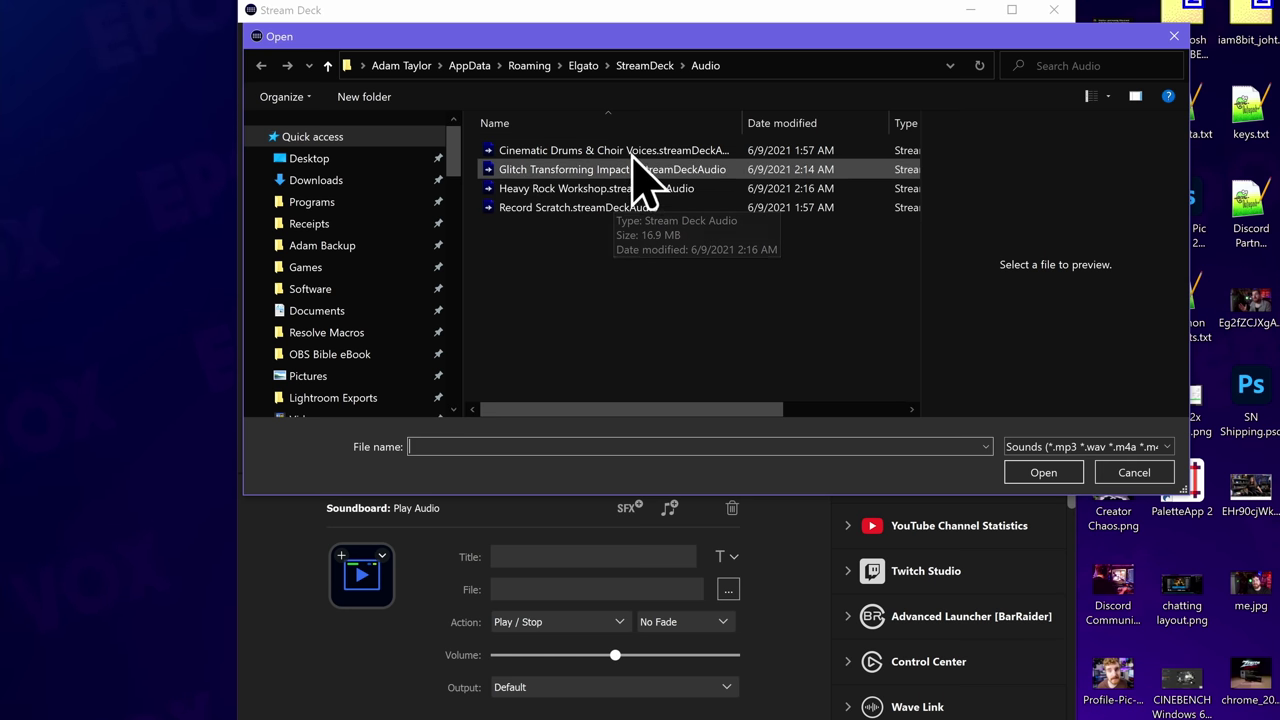
double_click(637, 152)
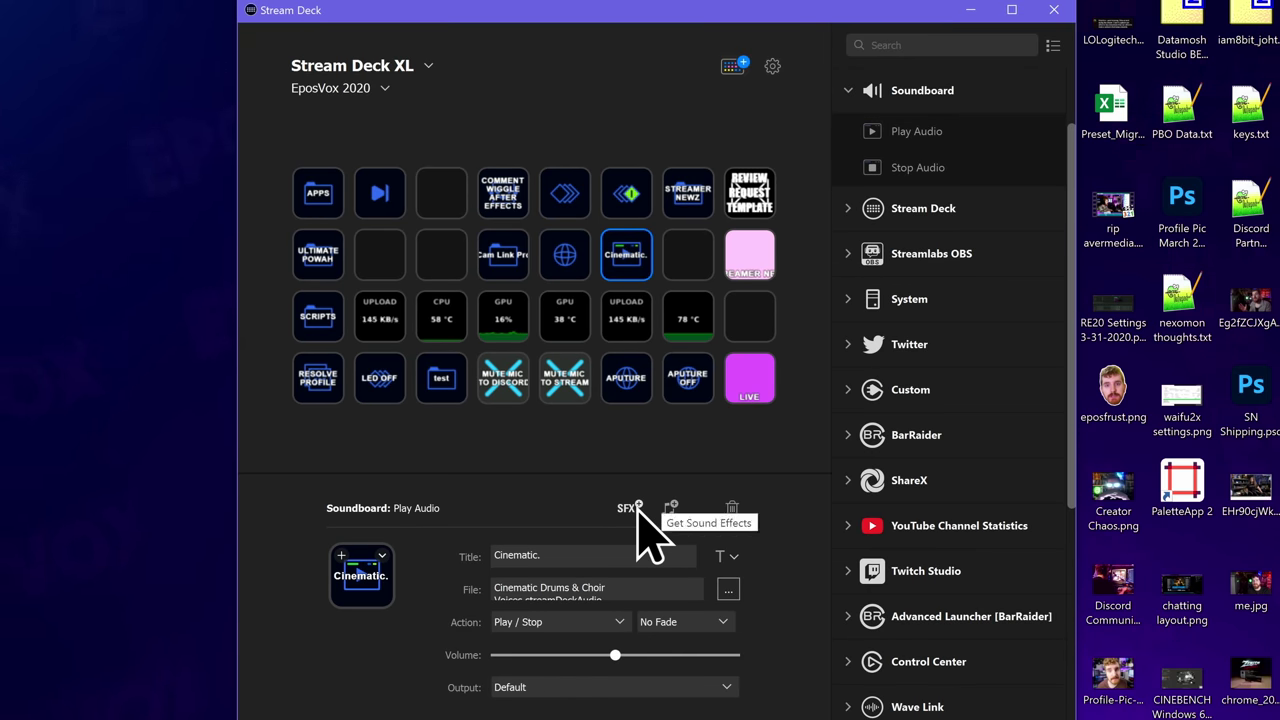
left_click(595, 622)
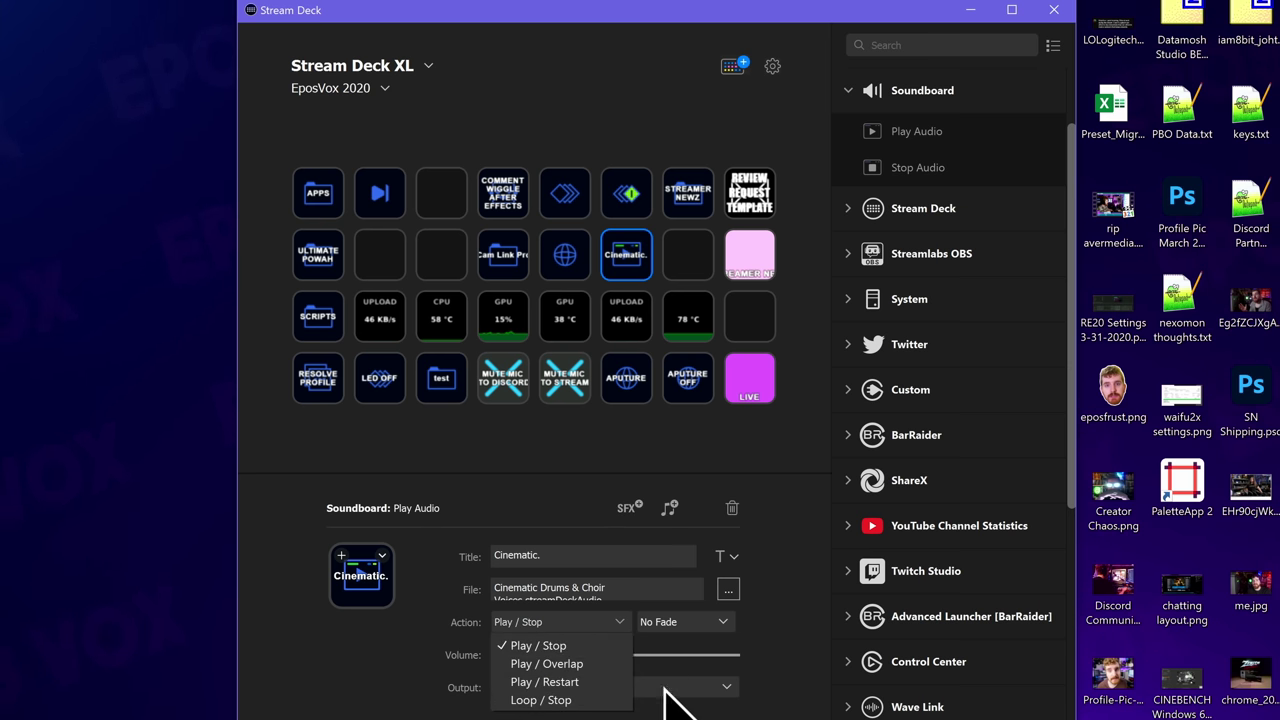
left_click(437, 628)
left_click(712, 626)
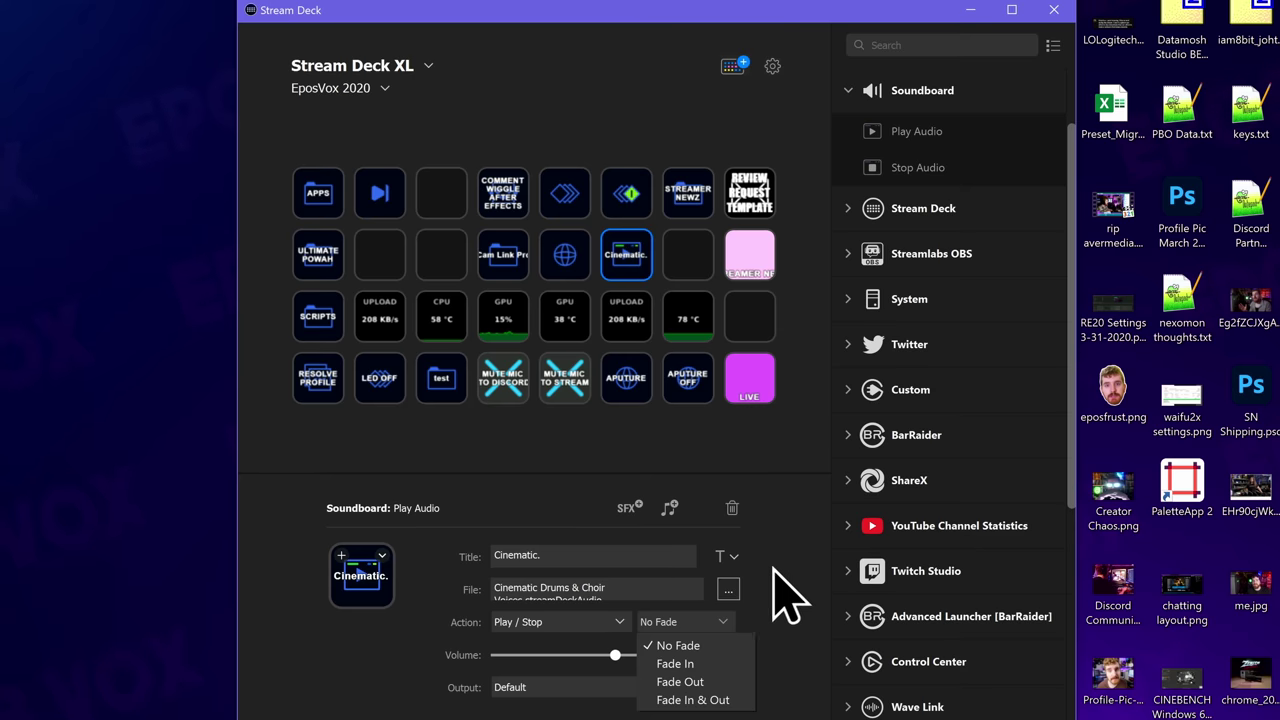
left_click(855, 558)
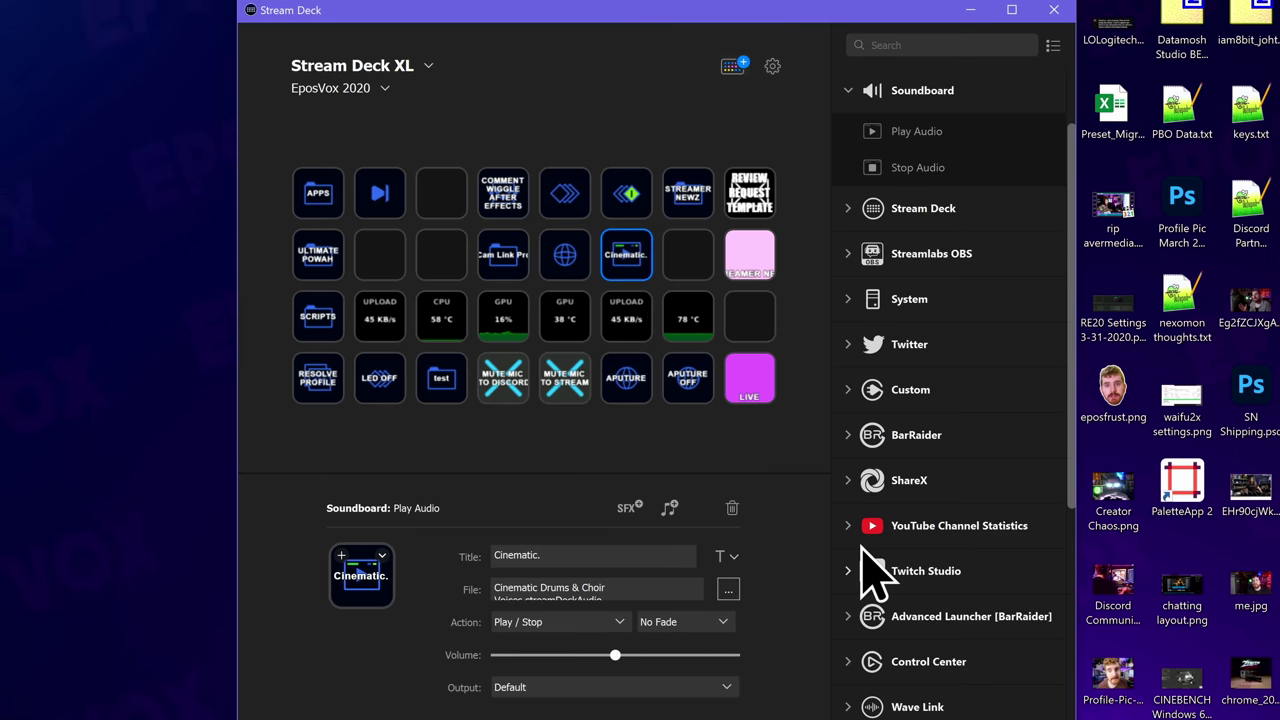
Step: Replace the Play Audio key's file with Heavy Rock Workshop.streamDeckAudio
left_click(728, 589)
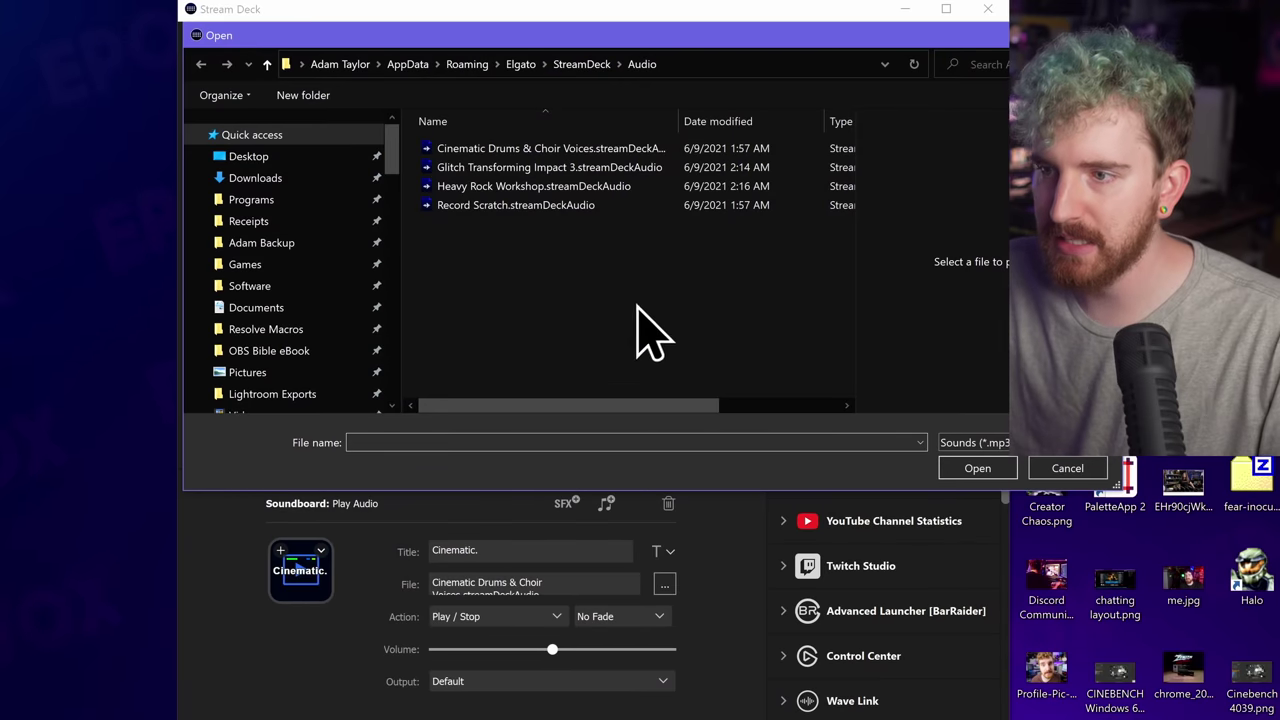
double_click(603, 195)
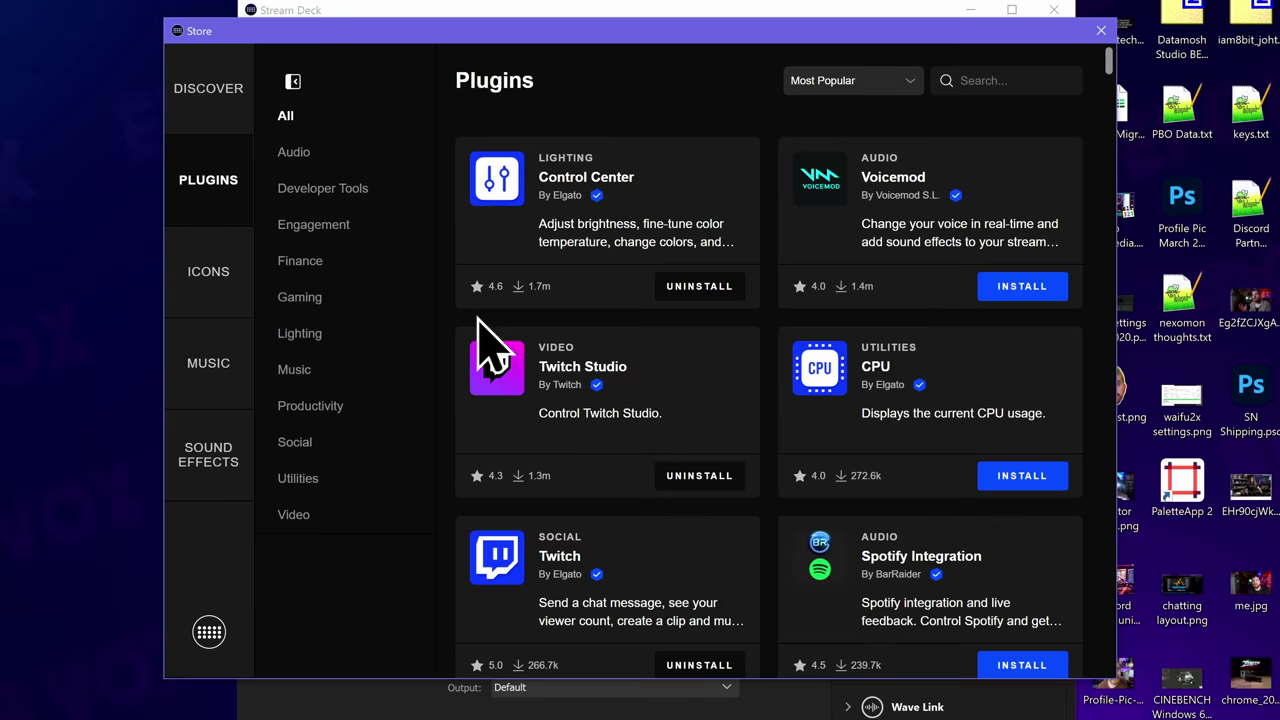
Step: View the Store's Icons page and close the Store
left_click(212, 272)
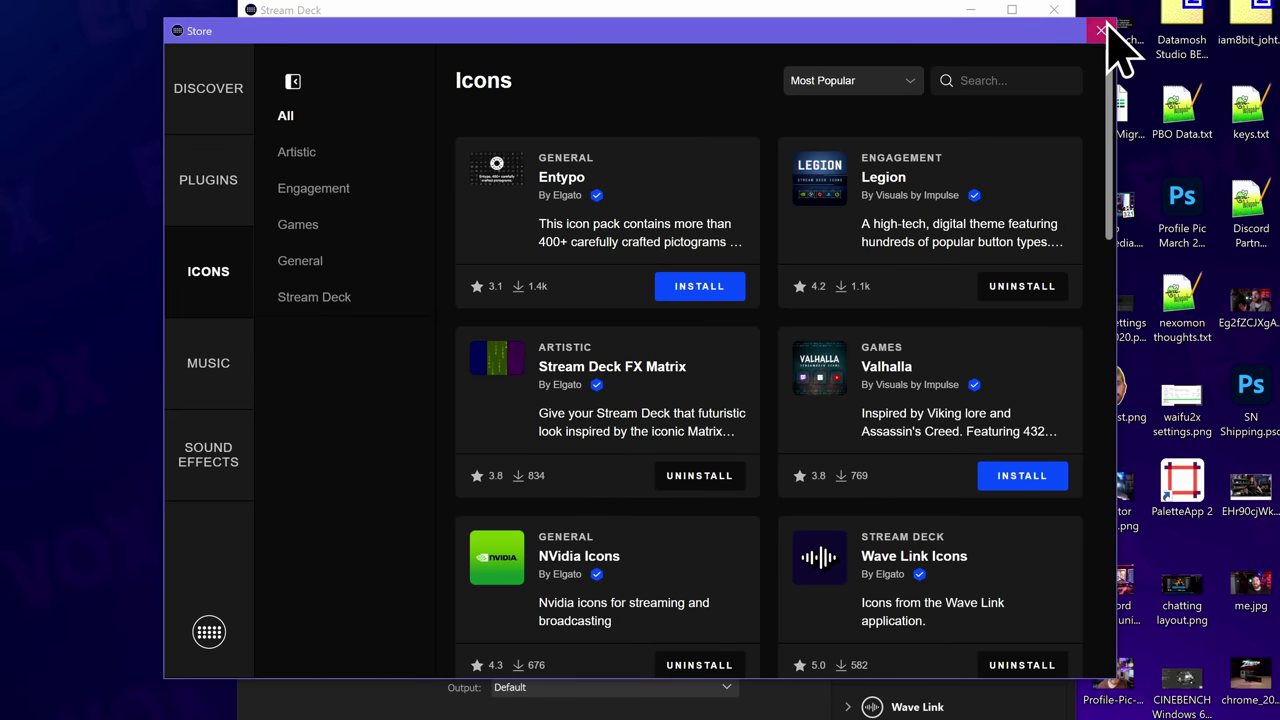
left_click(1102, 31)
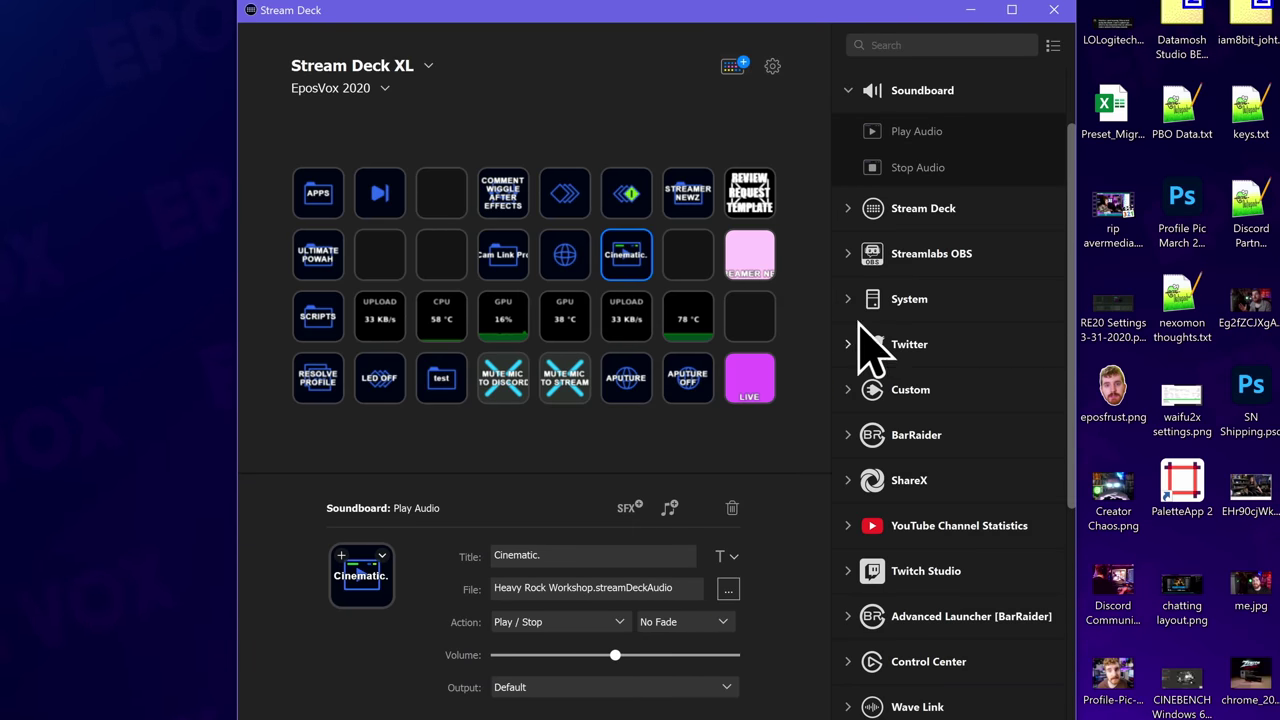
Step: Edit the actions list to hide the Wave Link category and finish editing
scroll(925, 270, "down", 5)
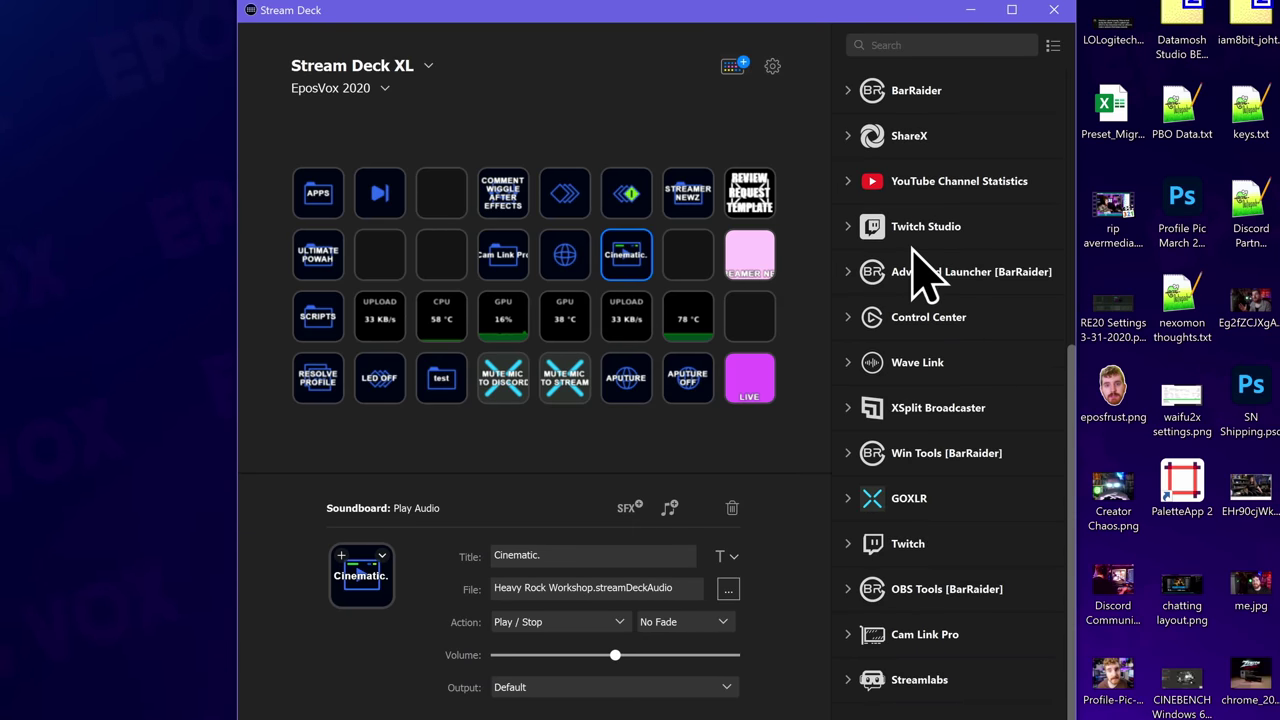
left_click(1053, 47)
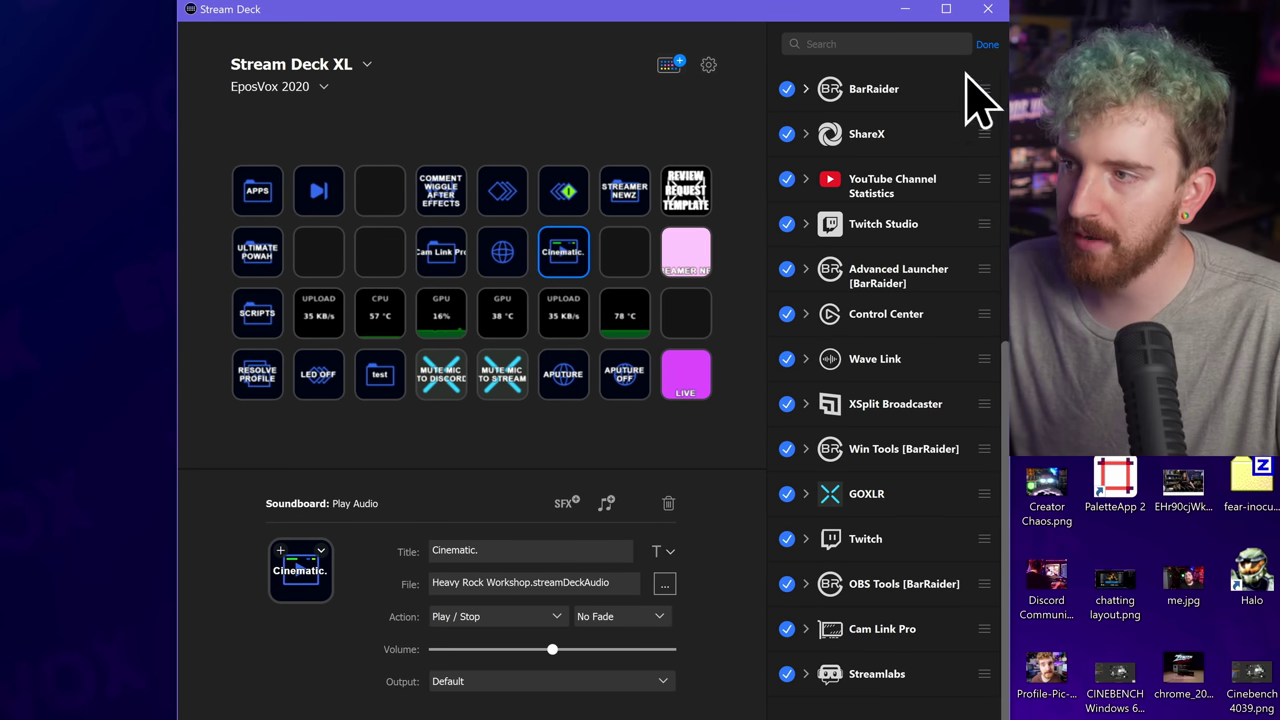
left_click(987, 44)
left_click(987, 44)
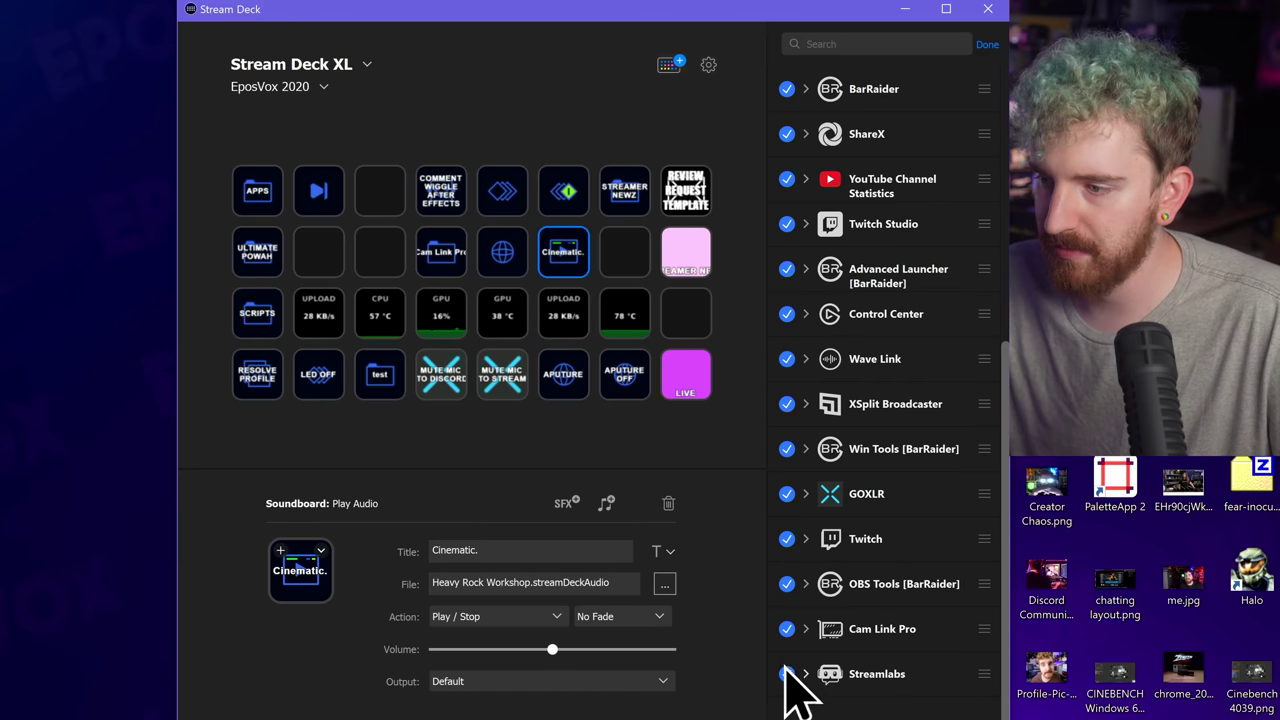
scroll(865, 550, "up", 2)
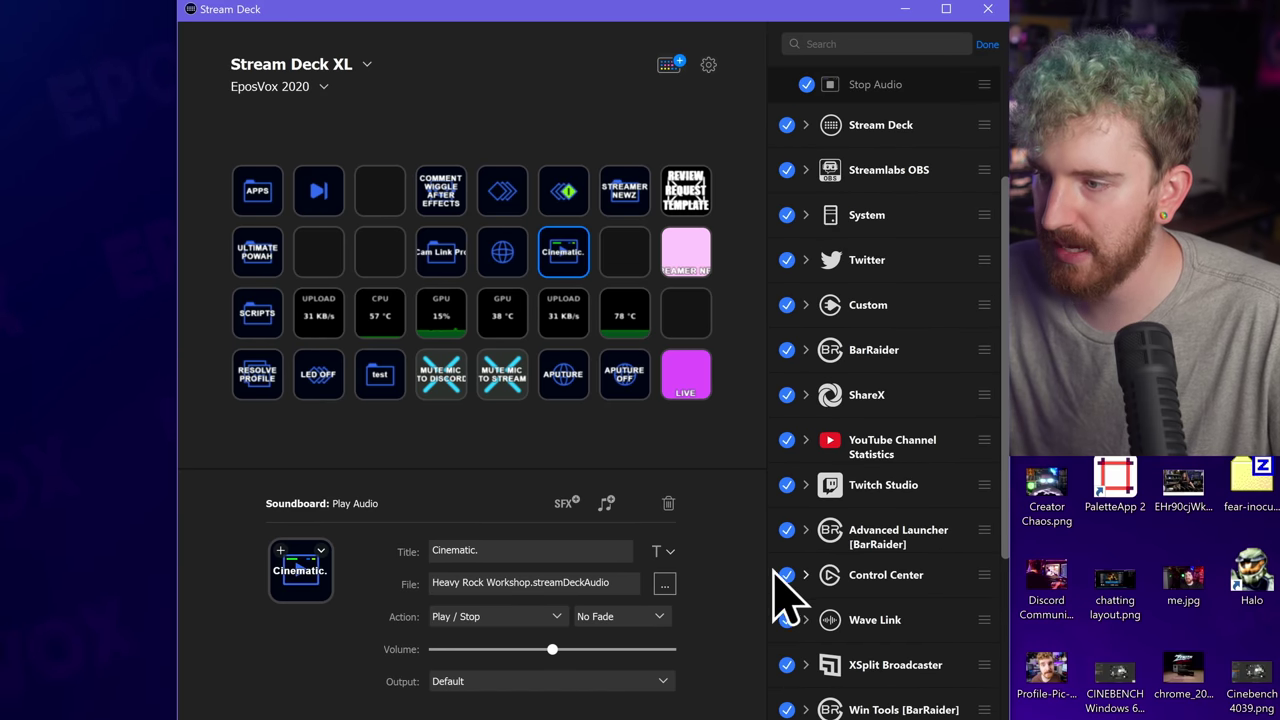
left_click(987, 44)
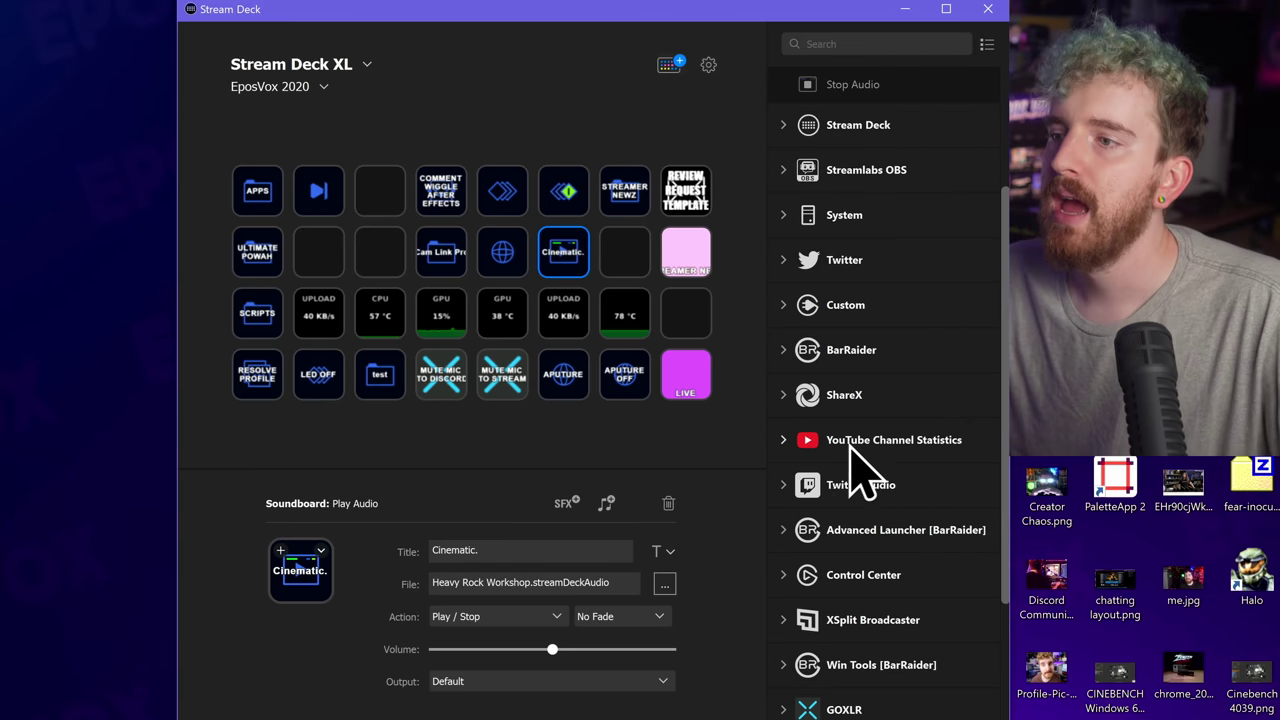
Step: Review the available devices and the list of profiles for the Stream Deck XL
scroll(865, 445, "up", 2)
left_click(366, 66)
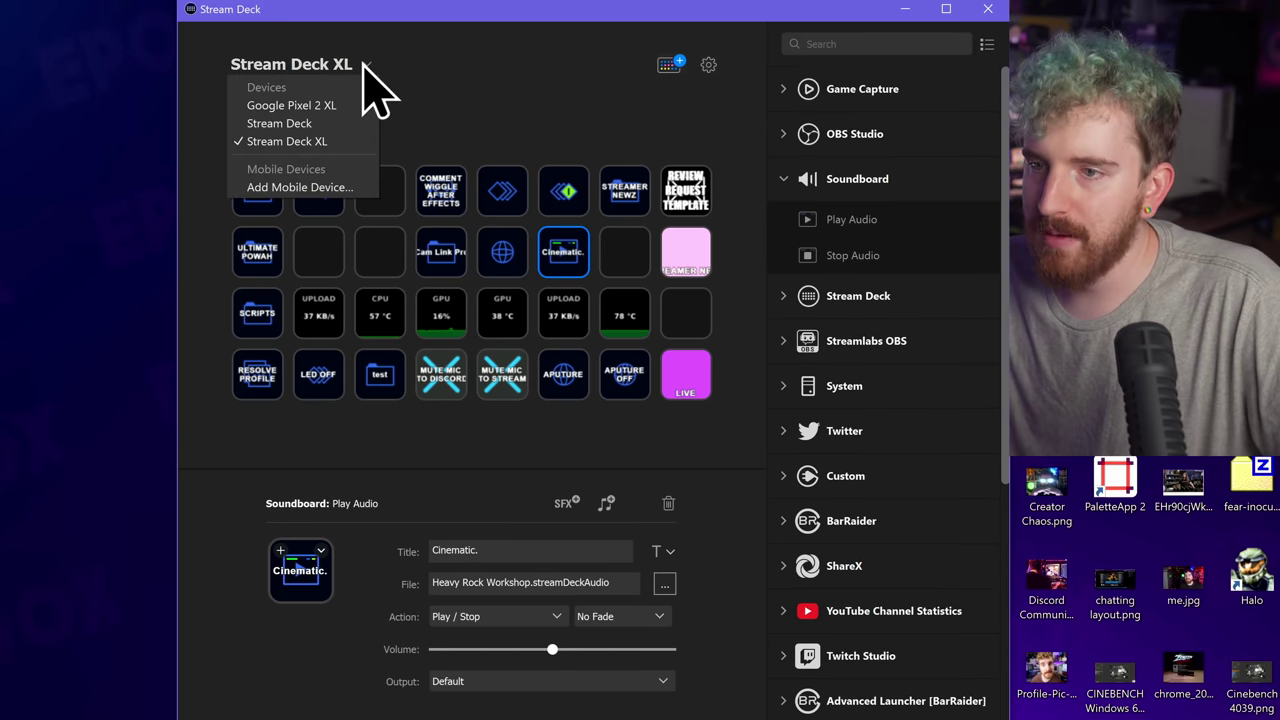
left_click(370, 130)
left_click(310, 87)
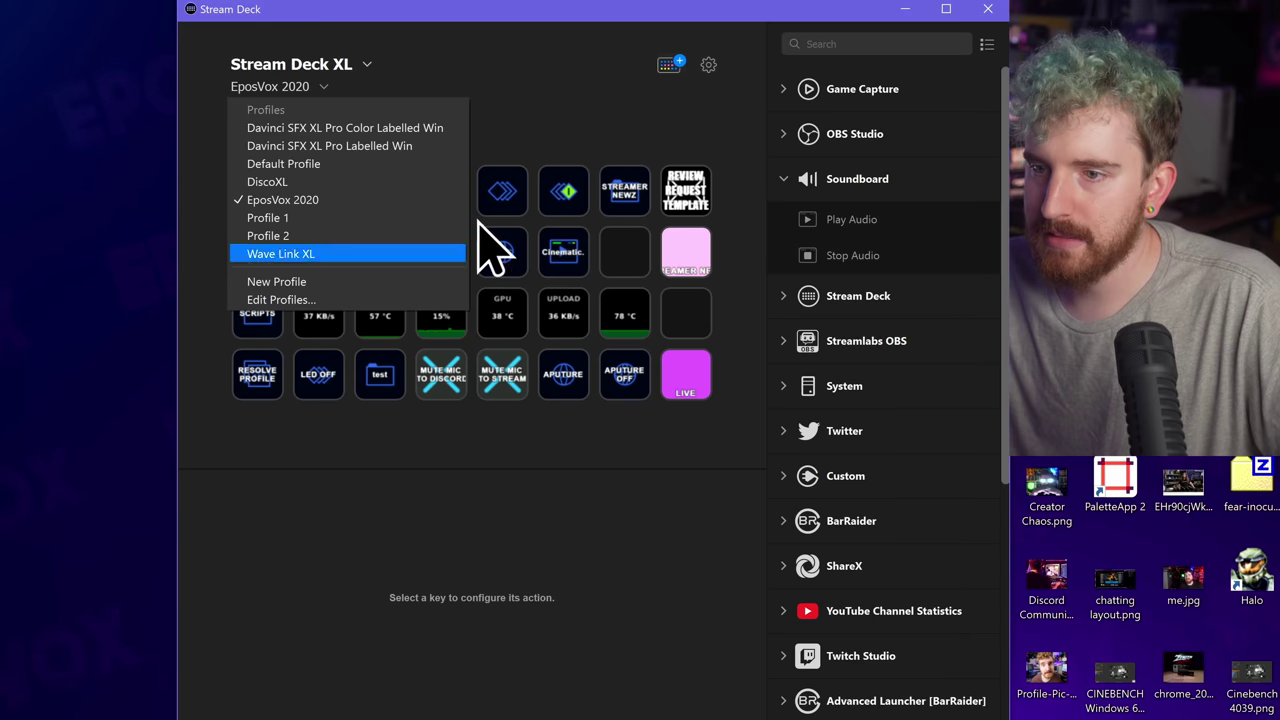
left_click(514, 109)
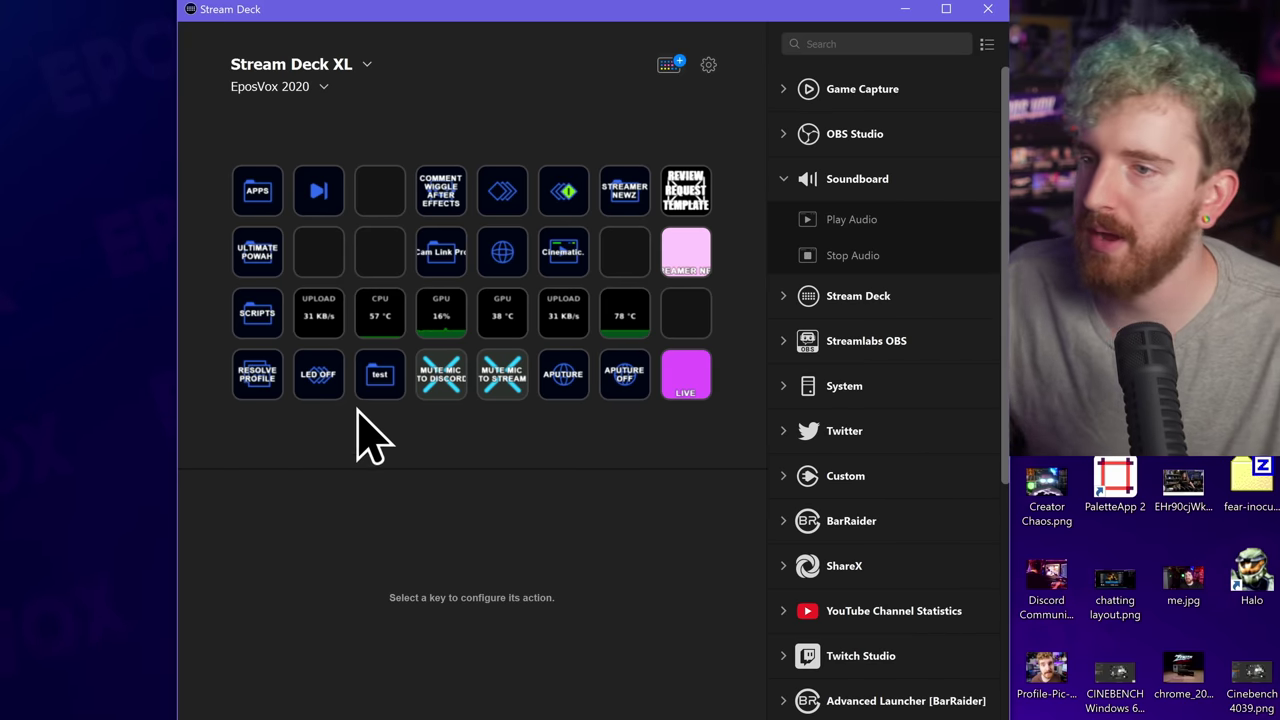
Step: Add a new Stream Deck XL profile in the profile preferences and browse for an application to trigger automatic switching
left_click(322, 88)
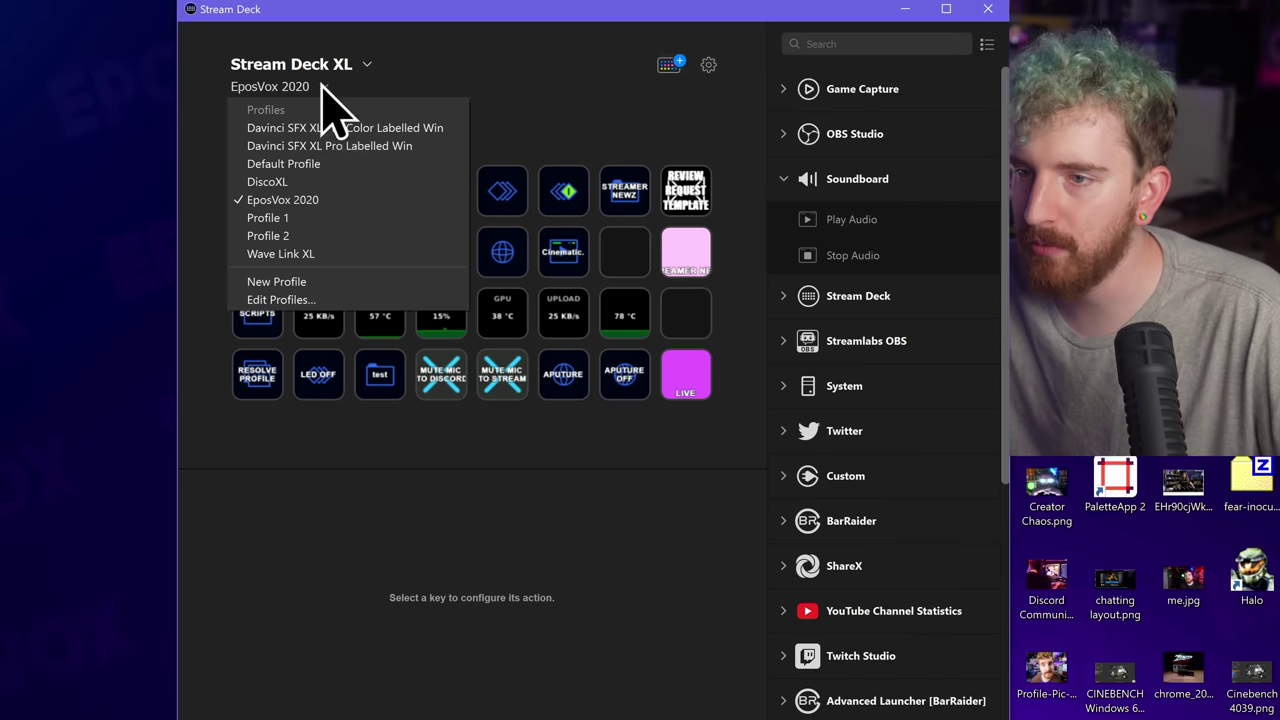
left_click(328, 299)
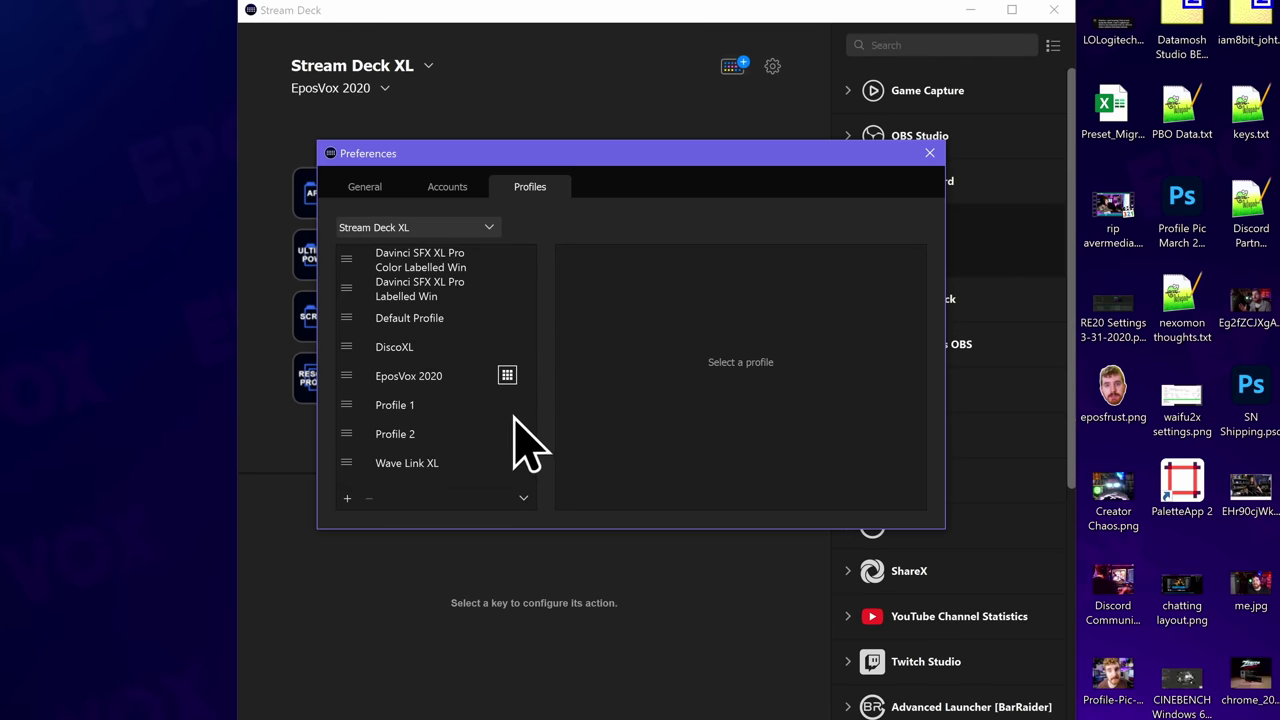
left_click(347, 498)
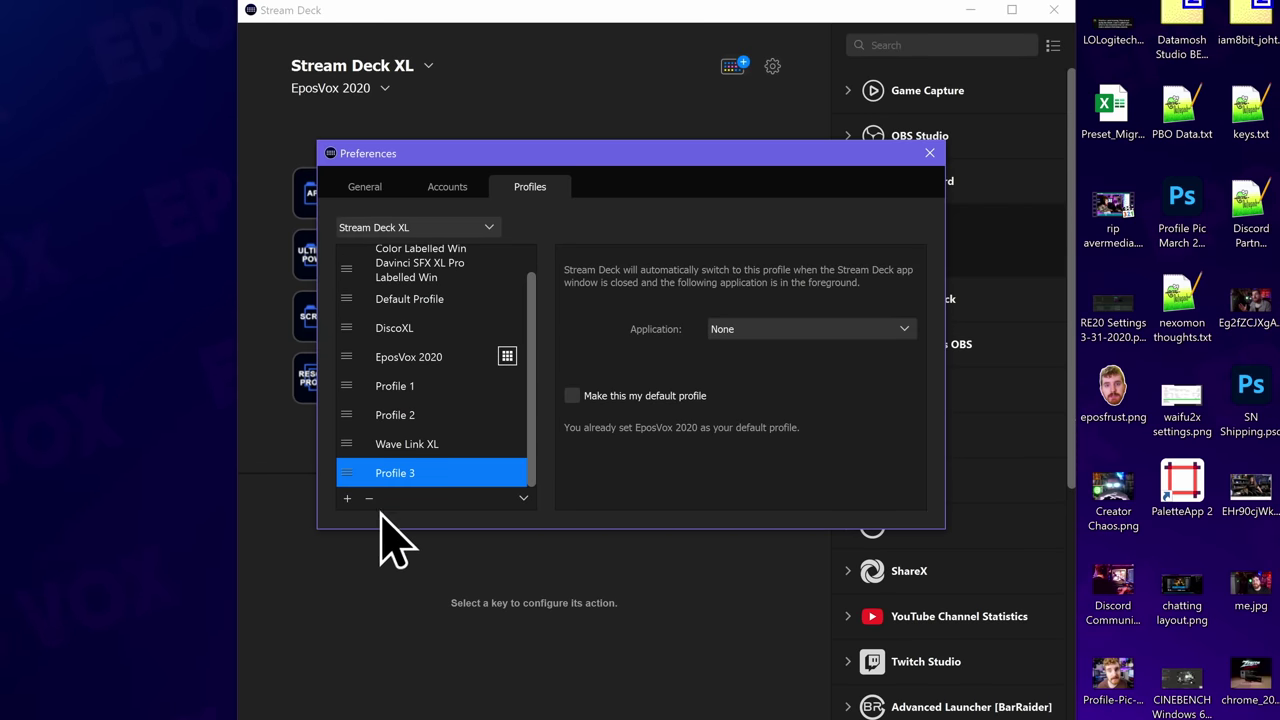
left_click(742, 330)
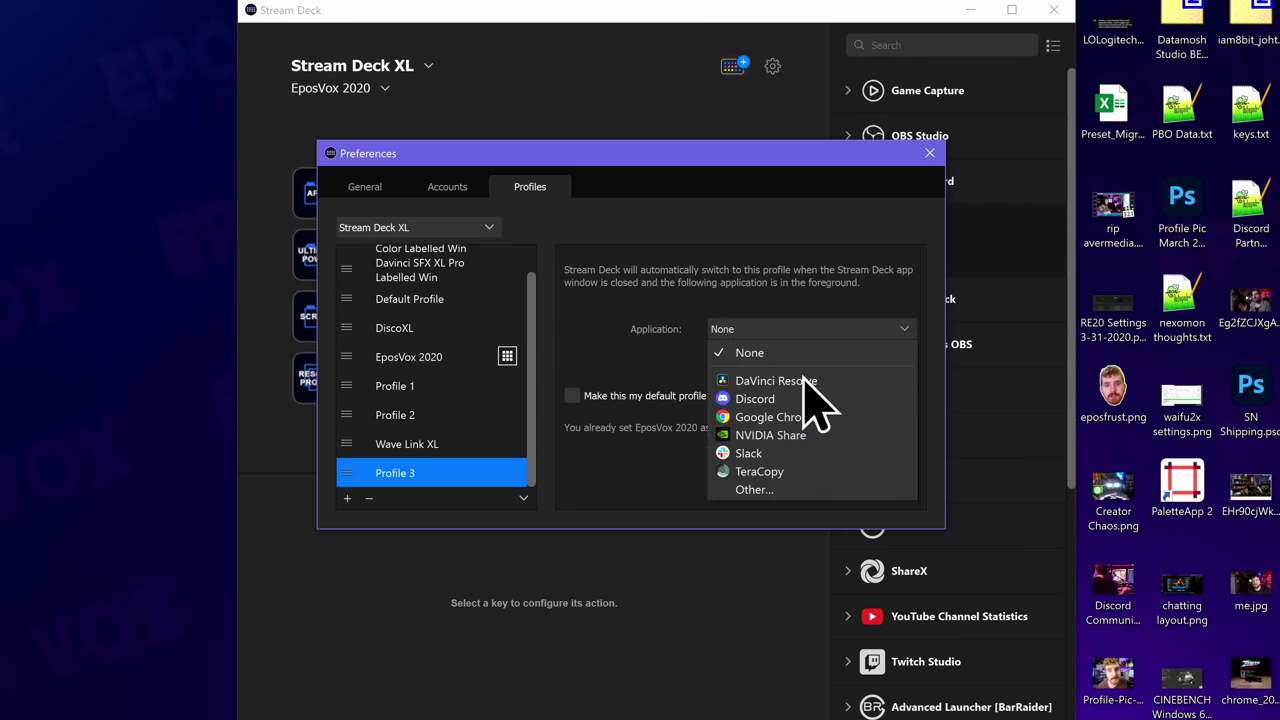
left_click(788, 489)
left_click(1214, 615)
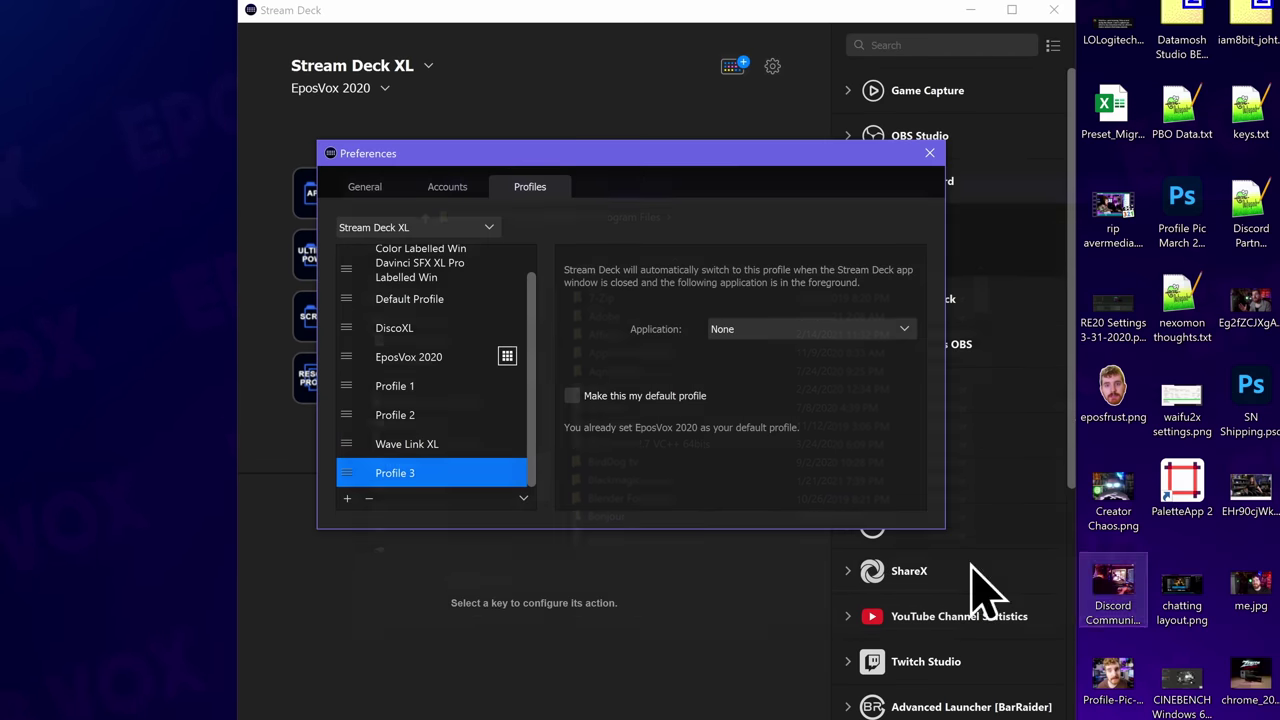
Step: Delete Profile 3 and view the Accounts and General preferences
left_click(369, 498)
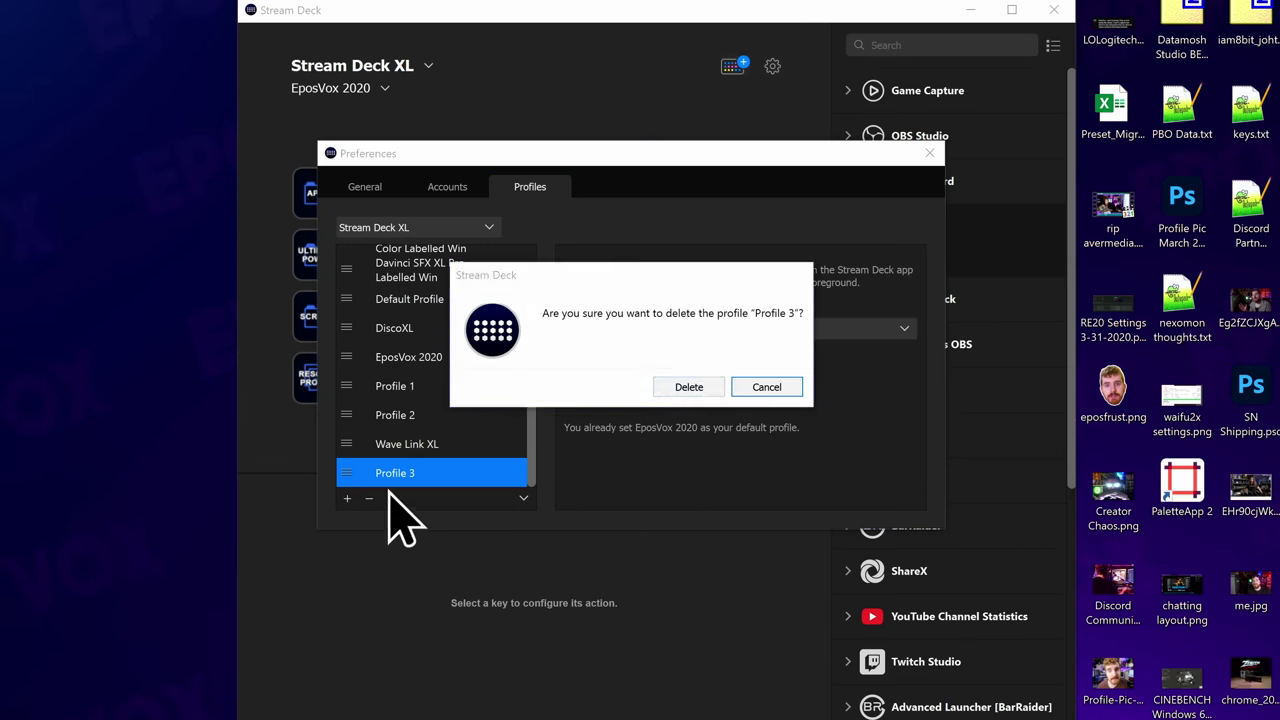
left_click(668, 383)
left_click(440, 187)
left_click(375, 190)
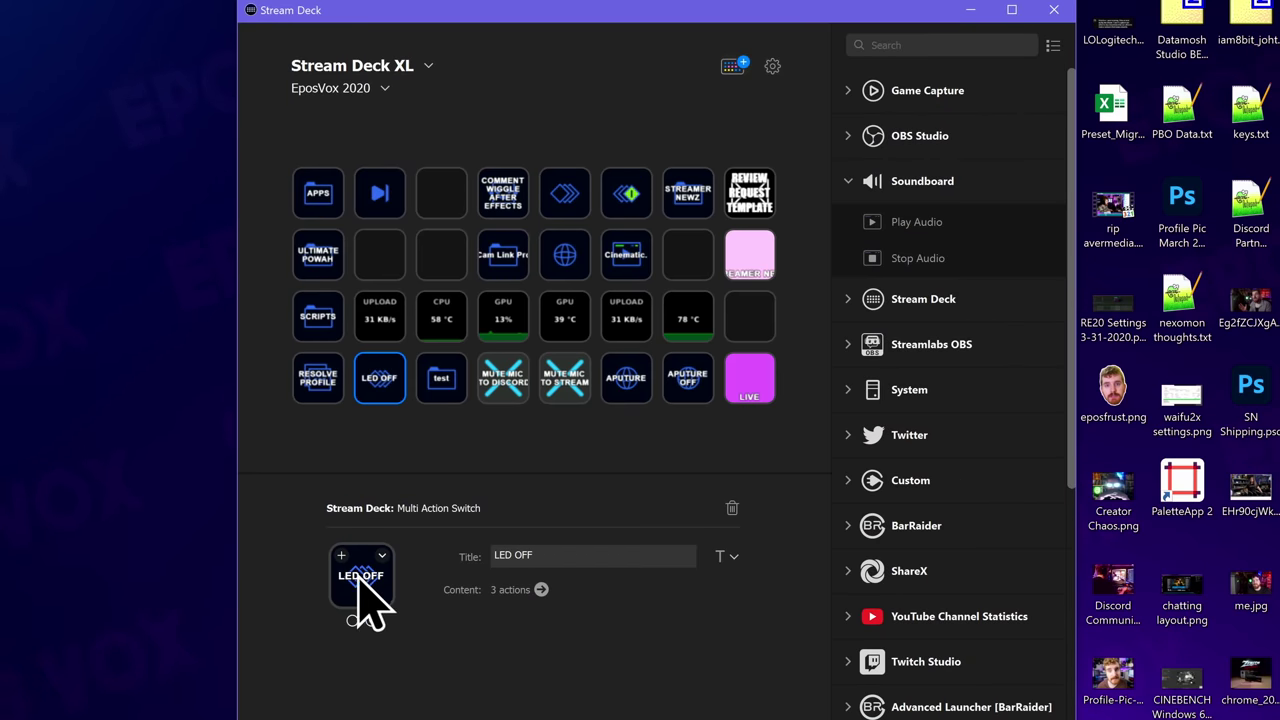
Step: Open the icon library for the LED OFF key, enlarge its window and review the editable list of icon packs
left_click(366, 597)
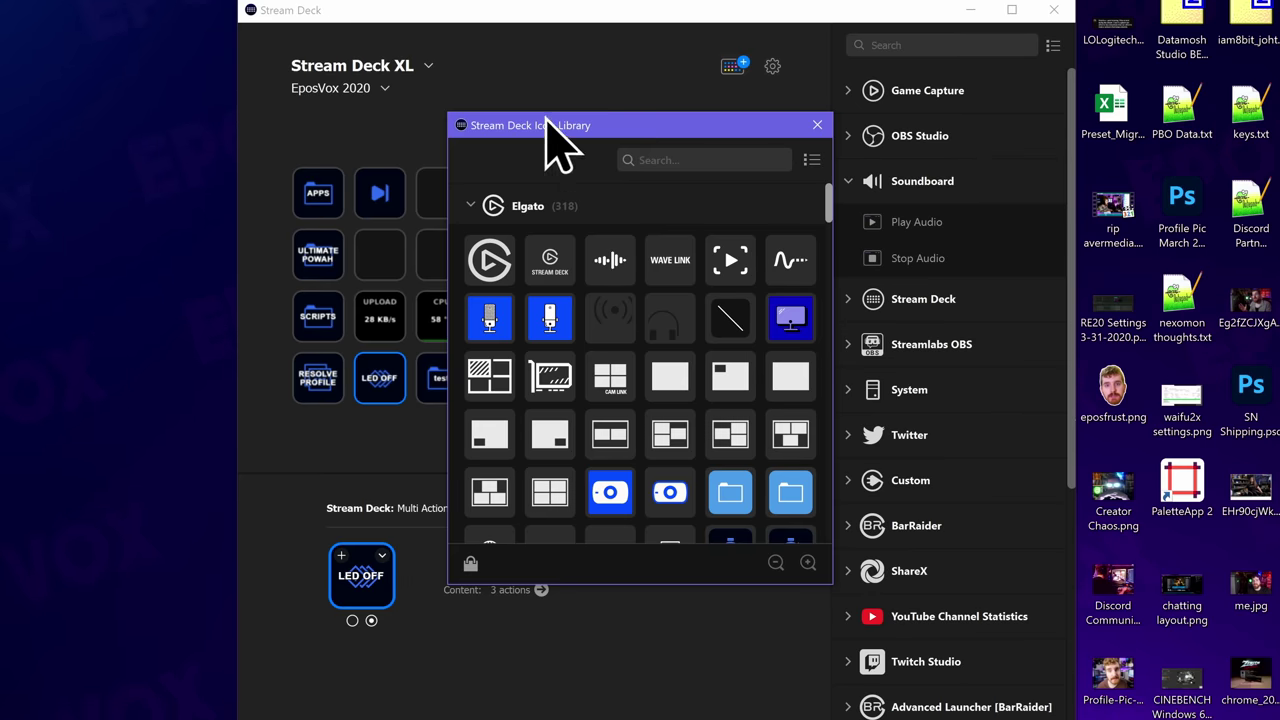
left_click_drag(557, 112, 560, 6)
left_click_drag(577, 583, 571, 708)
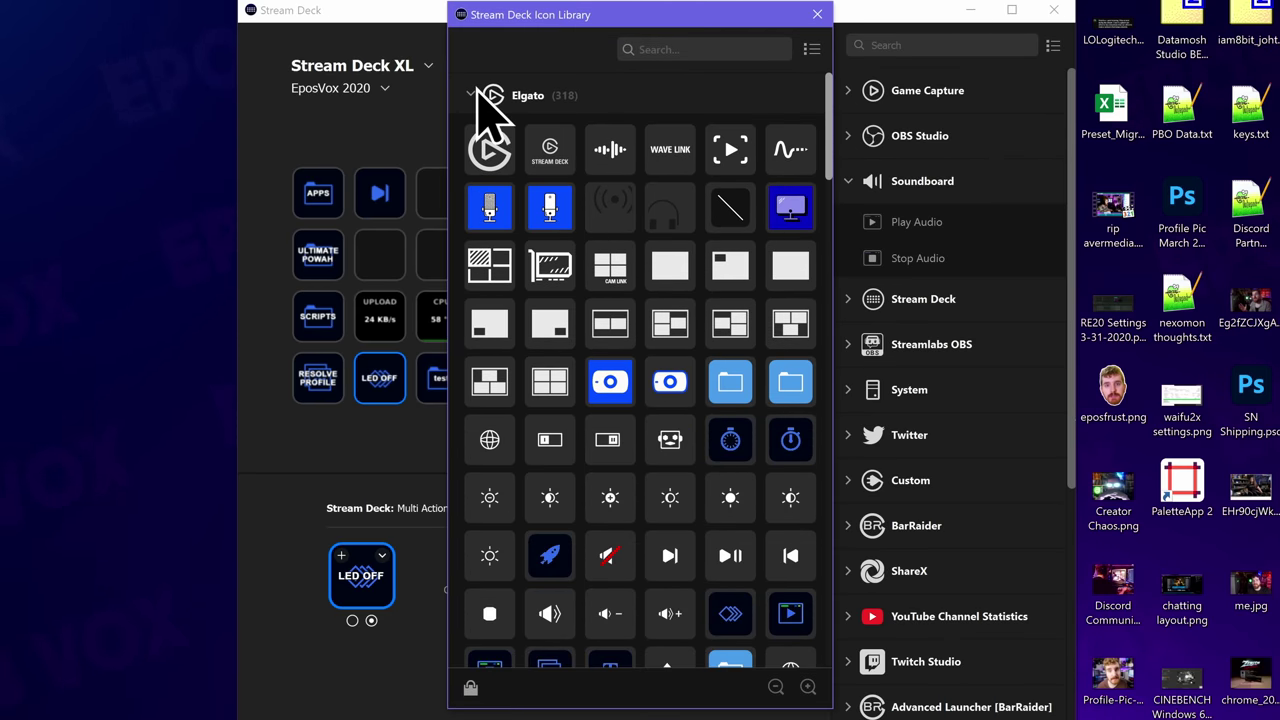
left_click(478, 96)
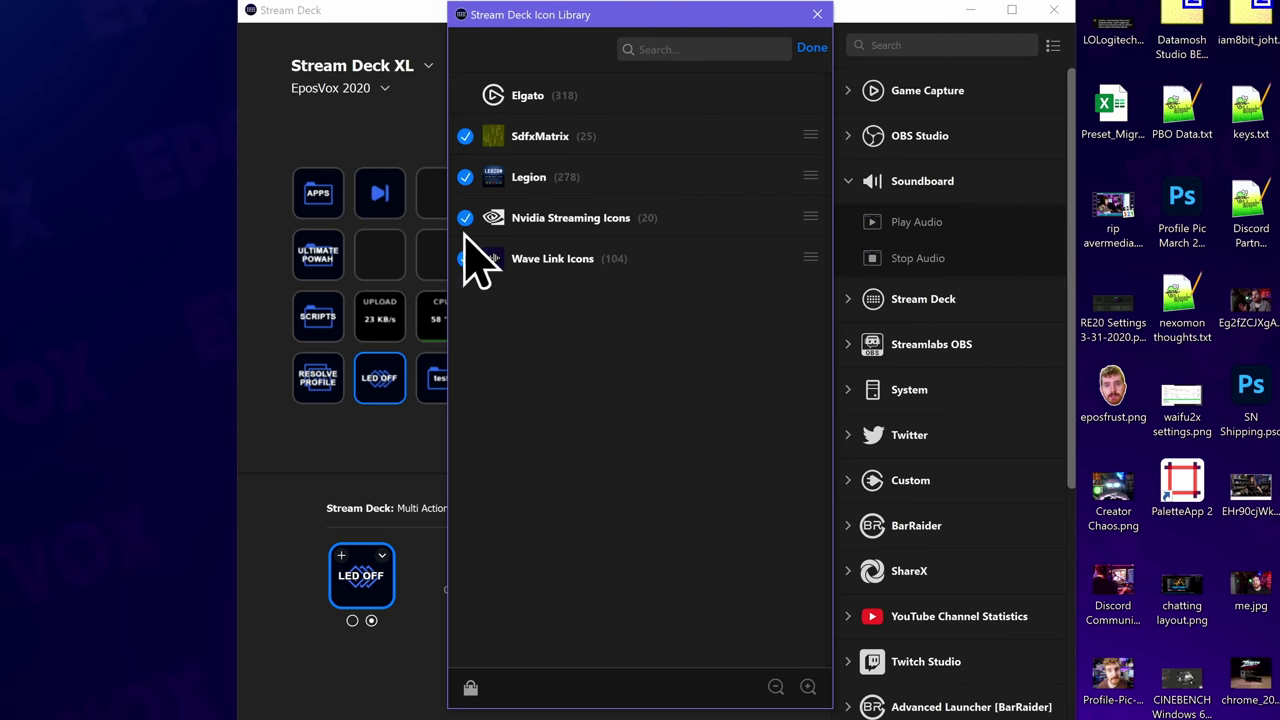
left_click(812, 47)
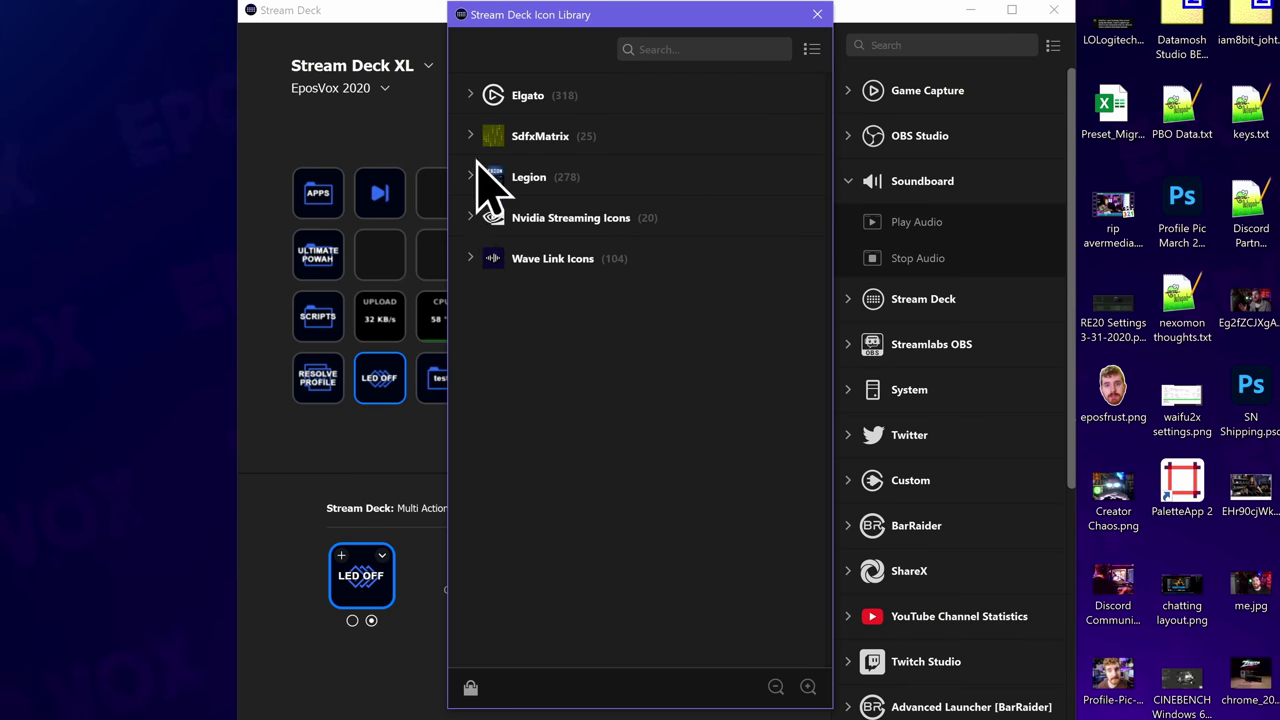
Step: Browse the icons in the Elgato pack, then collapse the pack
left_click(472, 96)
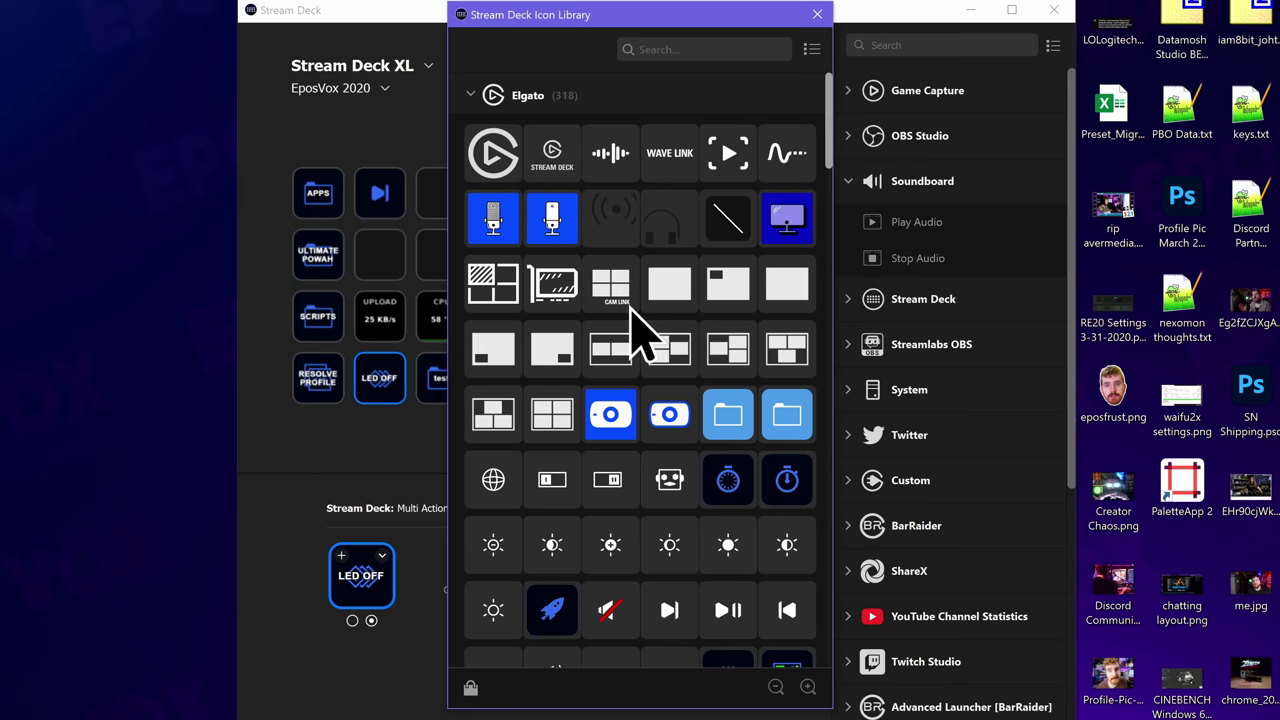
scroll(828, 140, "down", 5)
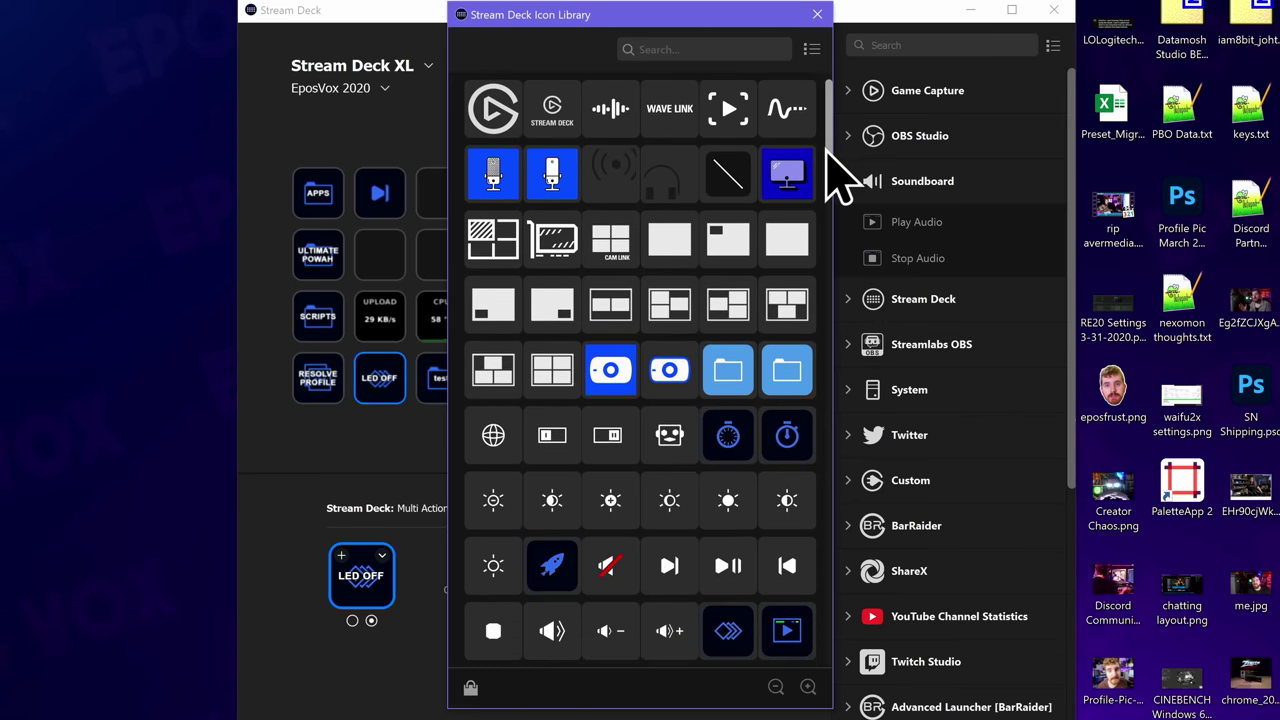
scroll(815, 240, "down", 4)
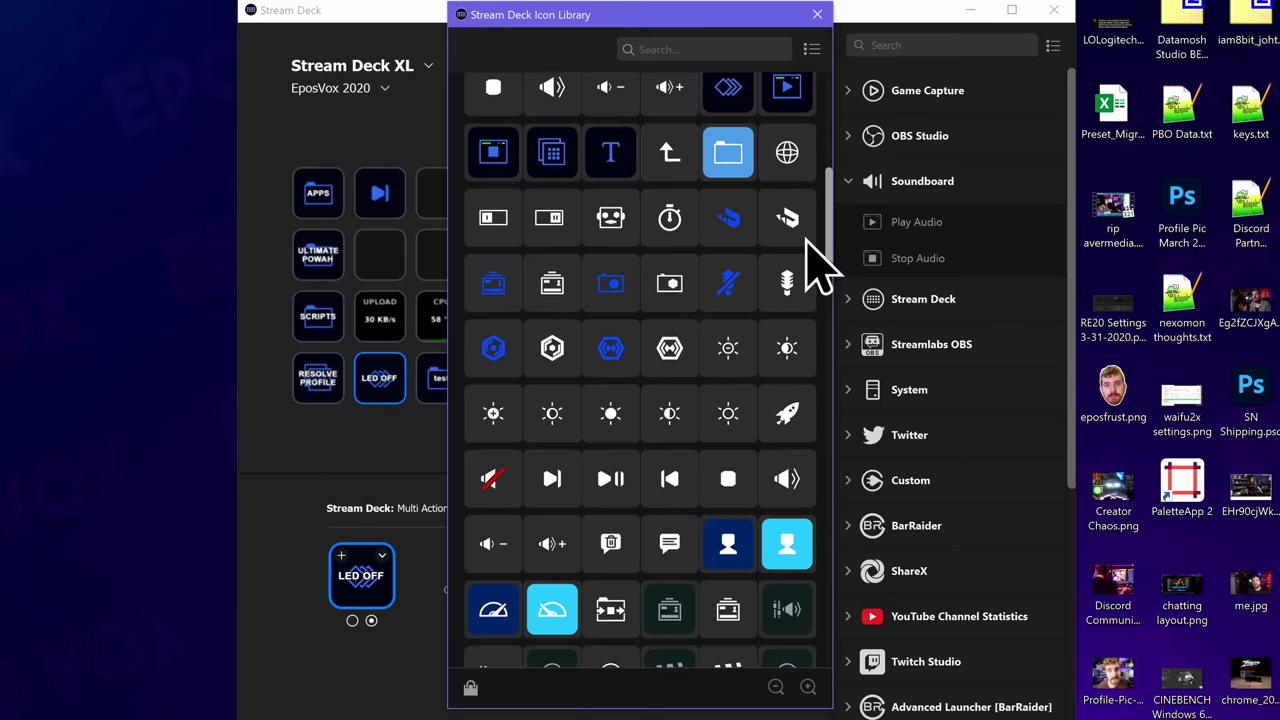
scroll(815, 300, "down", 3)
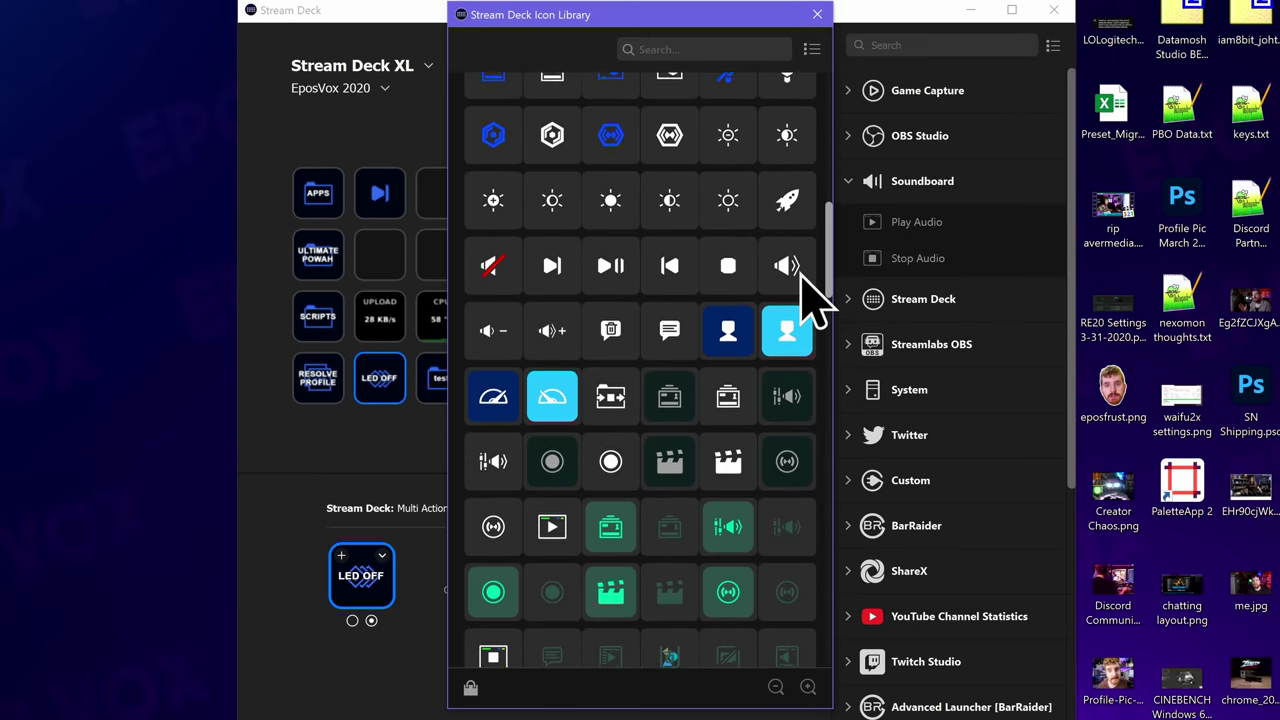
scroll(812, 380, "down", 6)
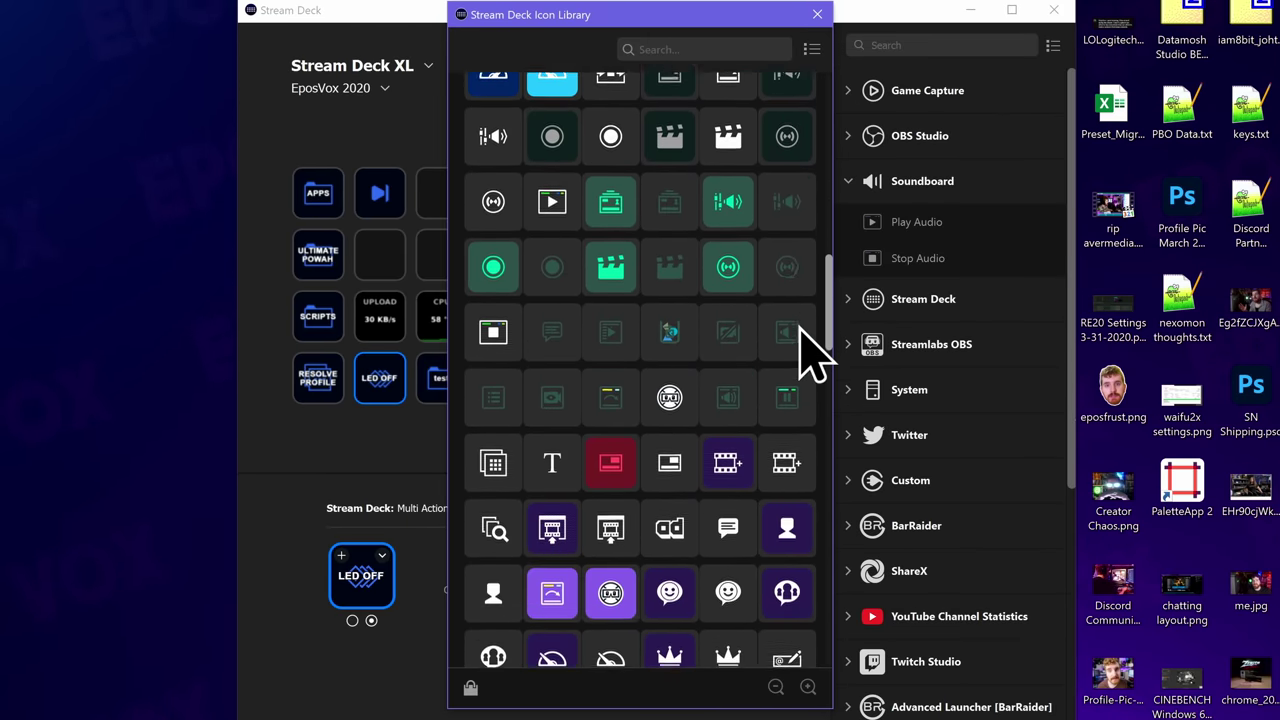
left_click_drag(826, 425, 845, 130)
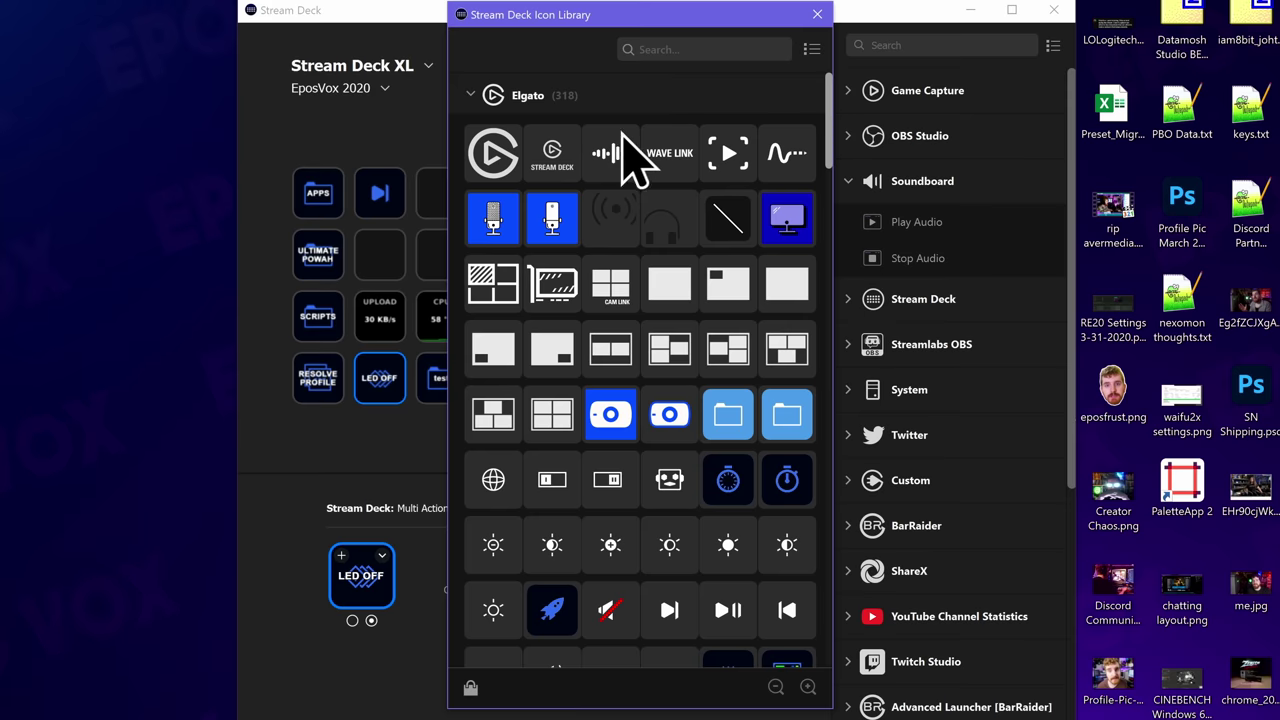
left_click(470, 95)
Step: Apply the Legion pack's outlined yellow bulb icon to the LED OFF state and its glowing bulb icon to the LED ON state
left_click(480, 176)
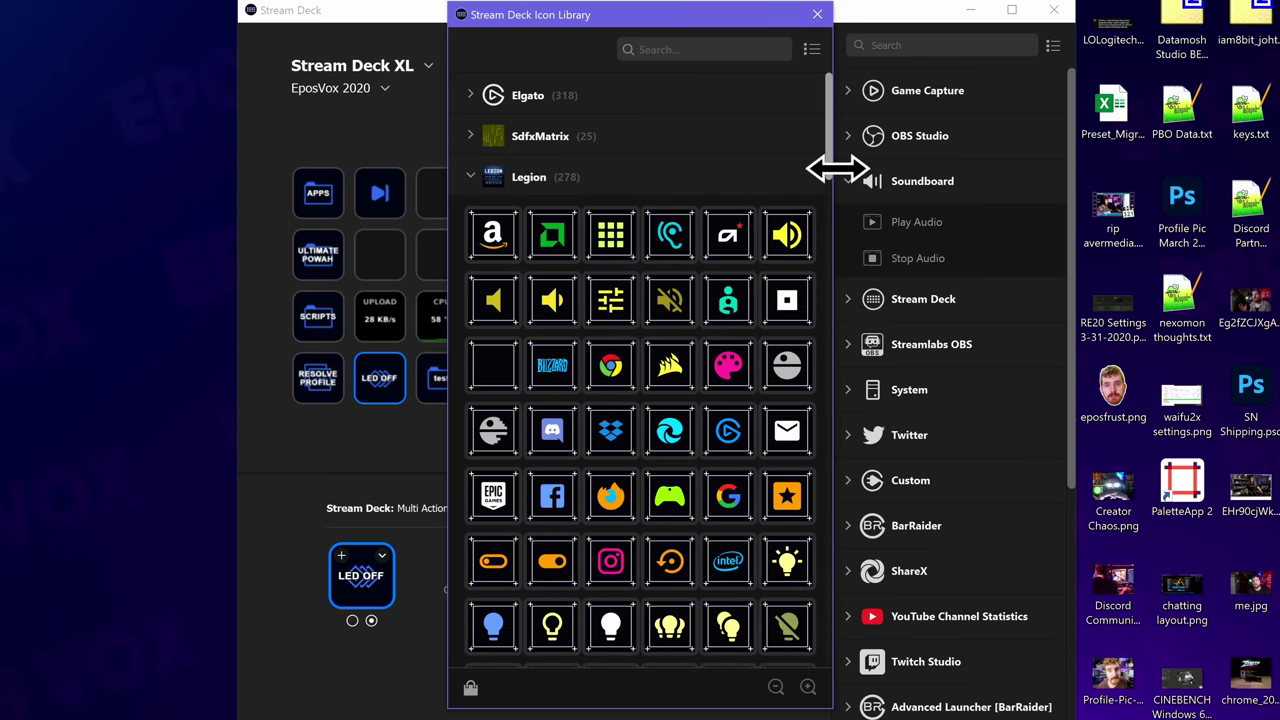
left_click_drag(826, 157, 822, 195)
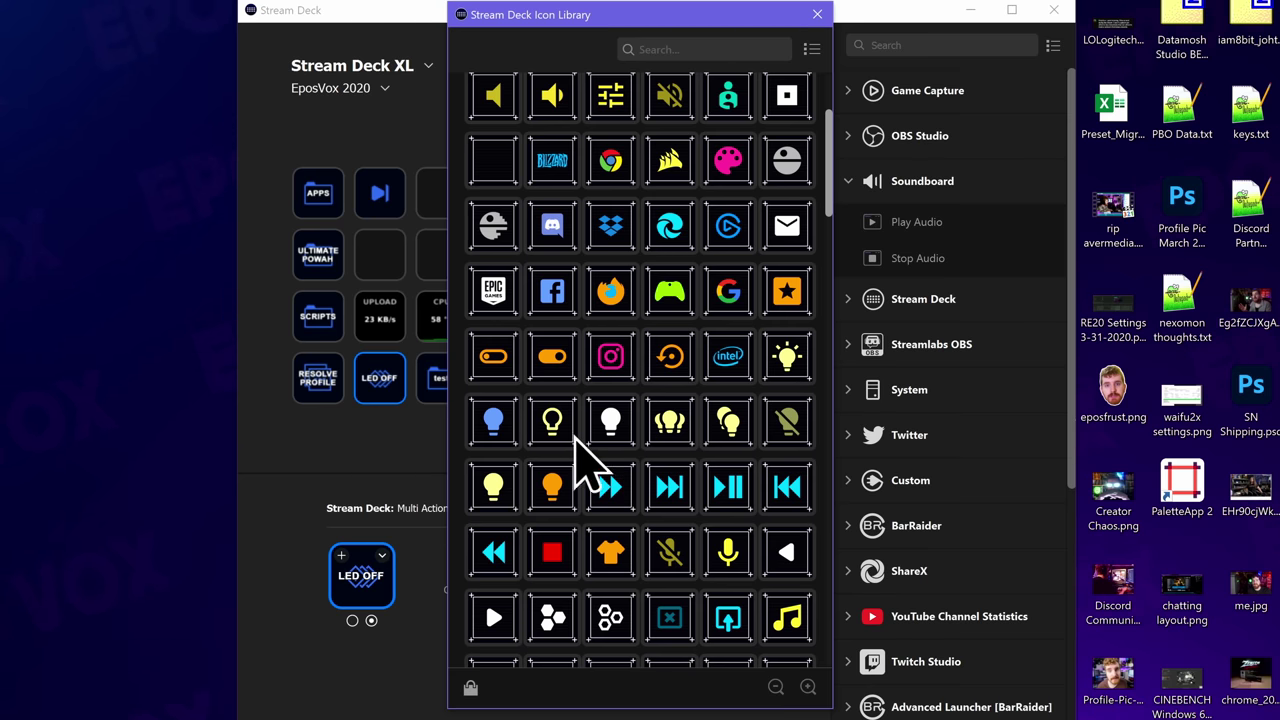
left_click_drag(560, 432, 364, 585)
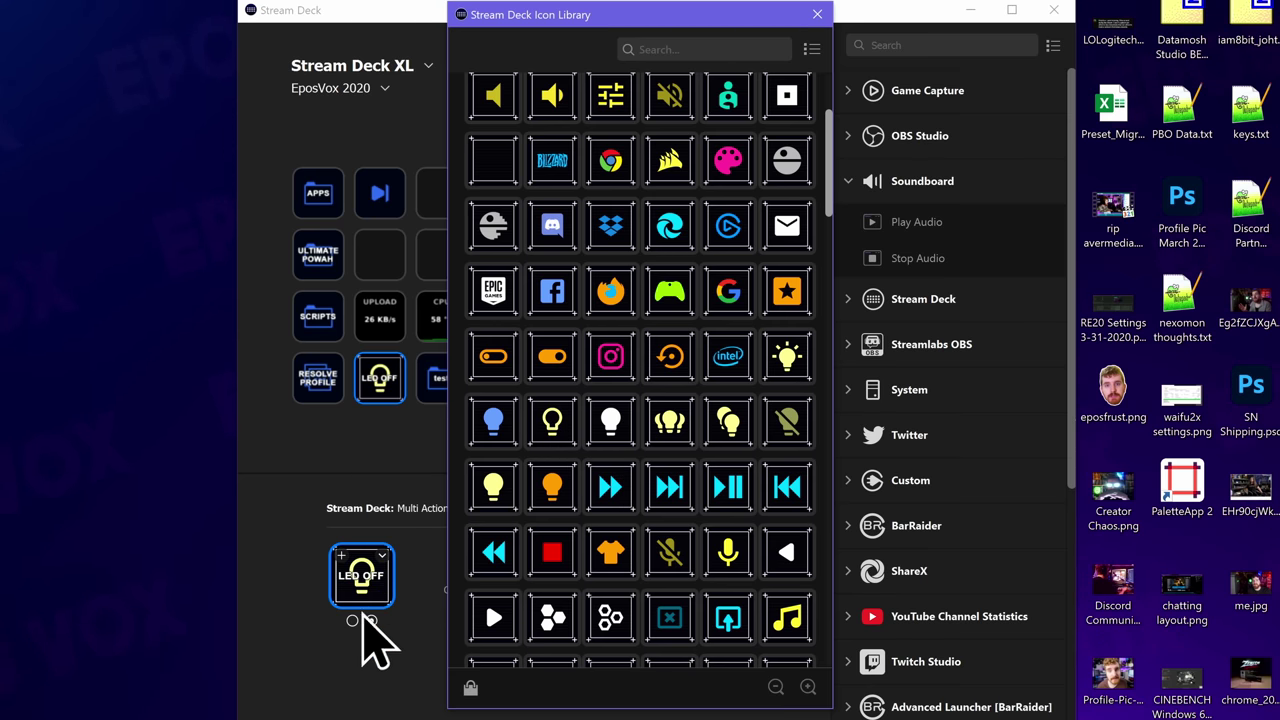
left_click(352, 620)
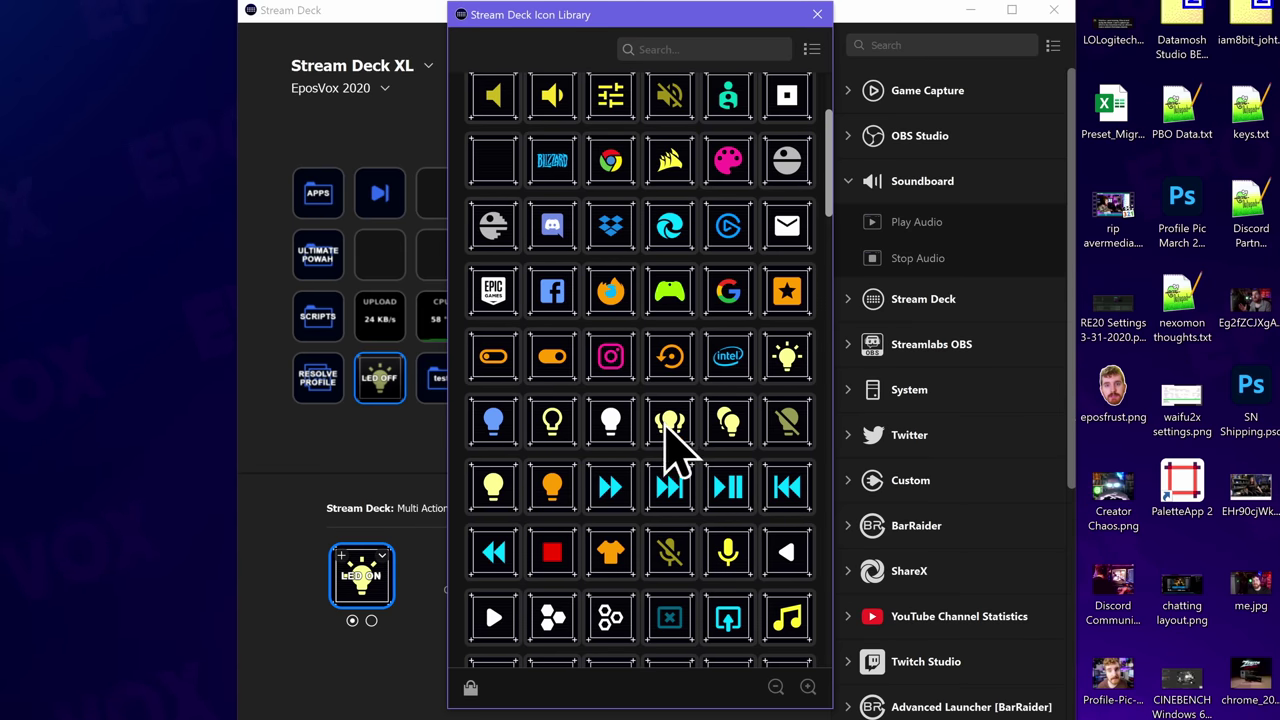
scroll(668, 440, "up", 3)
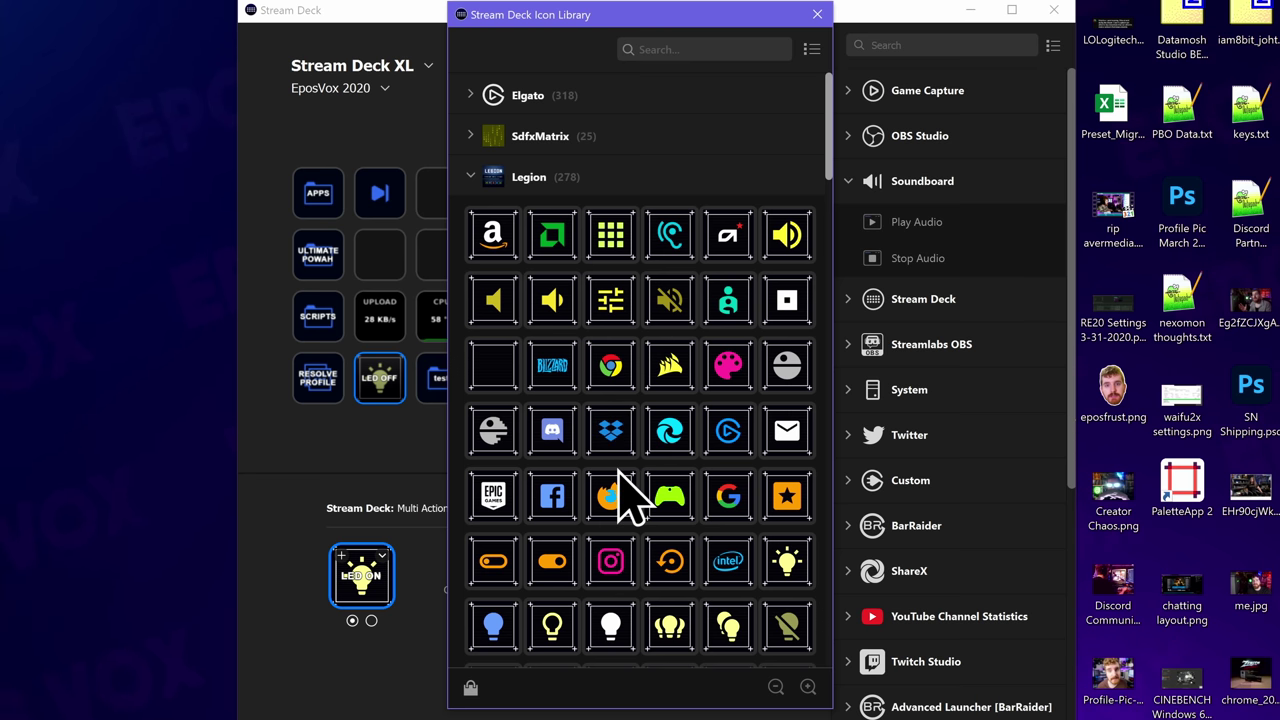
scroll(630, 470, "down", 2)
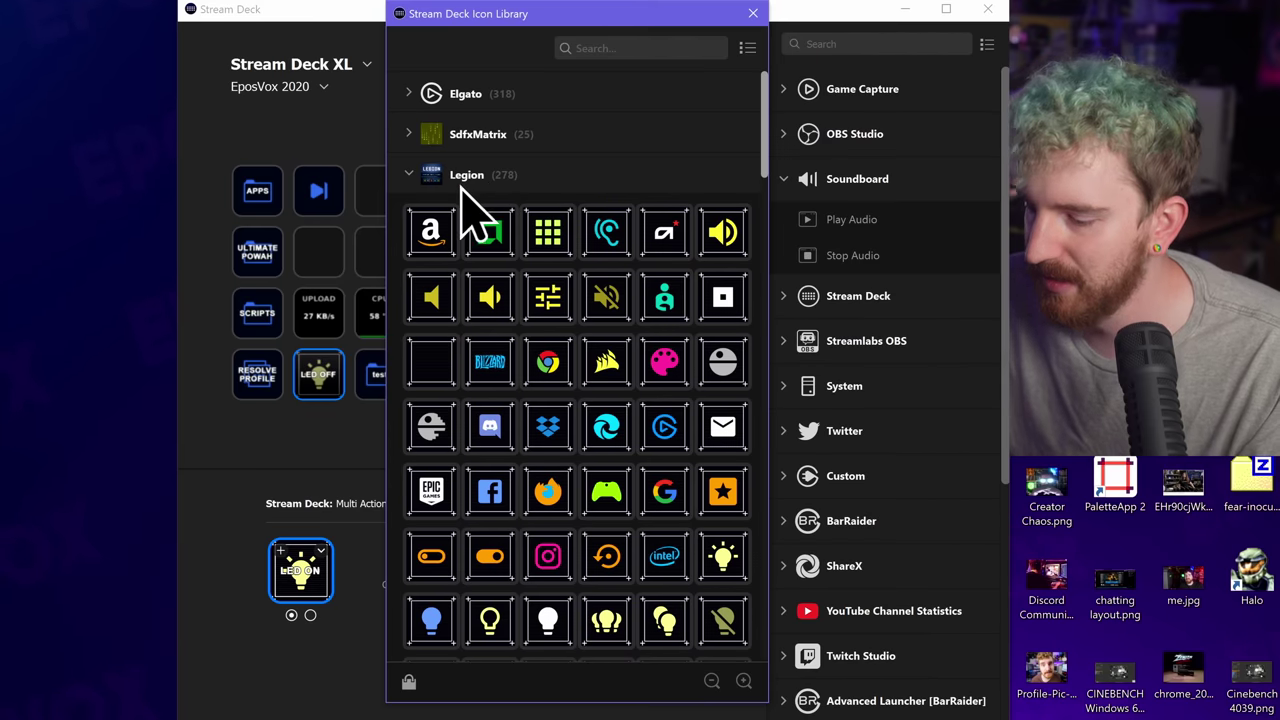
Step: View the SdfxMatrix animated icons, close the icon library and add Play Audio actions to three empty keys in the first two rows
left_click(416, 175)
left_click(416, 136)
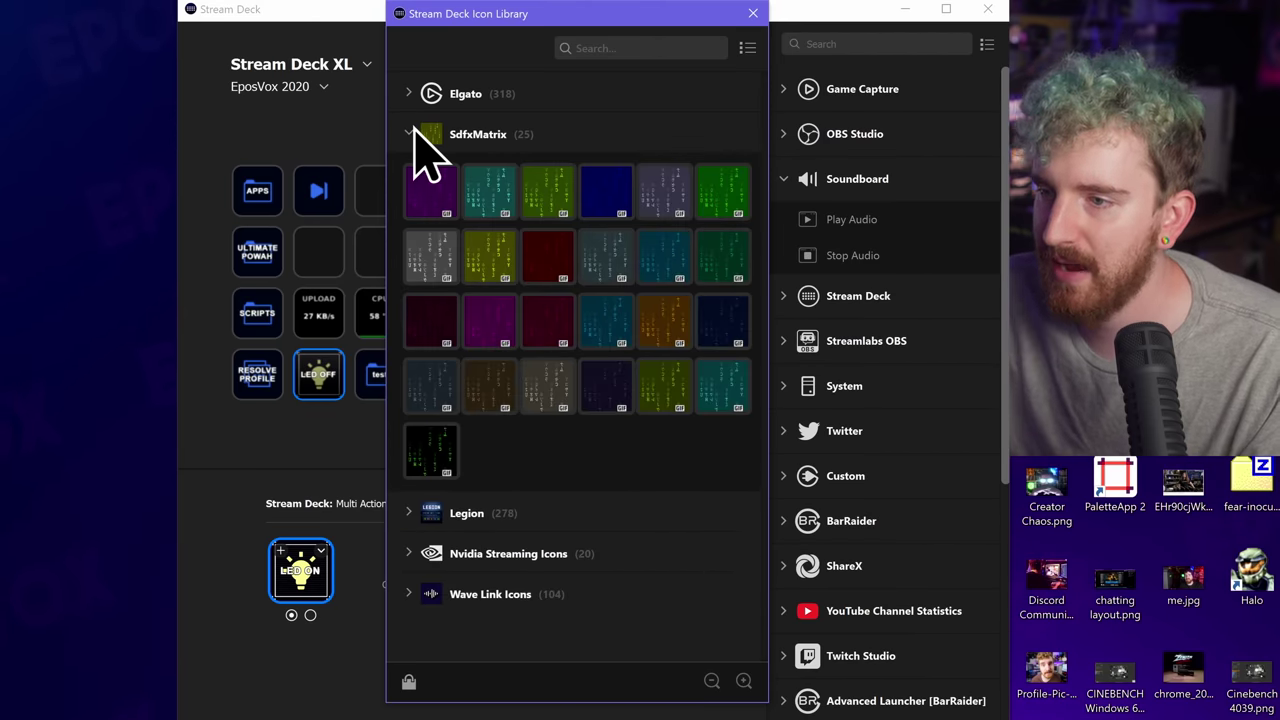
left_click(340, 260)
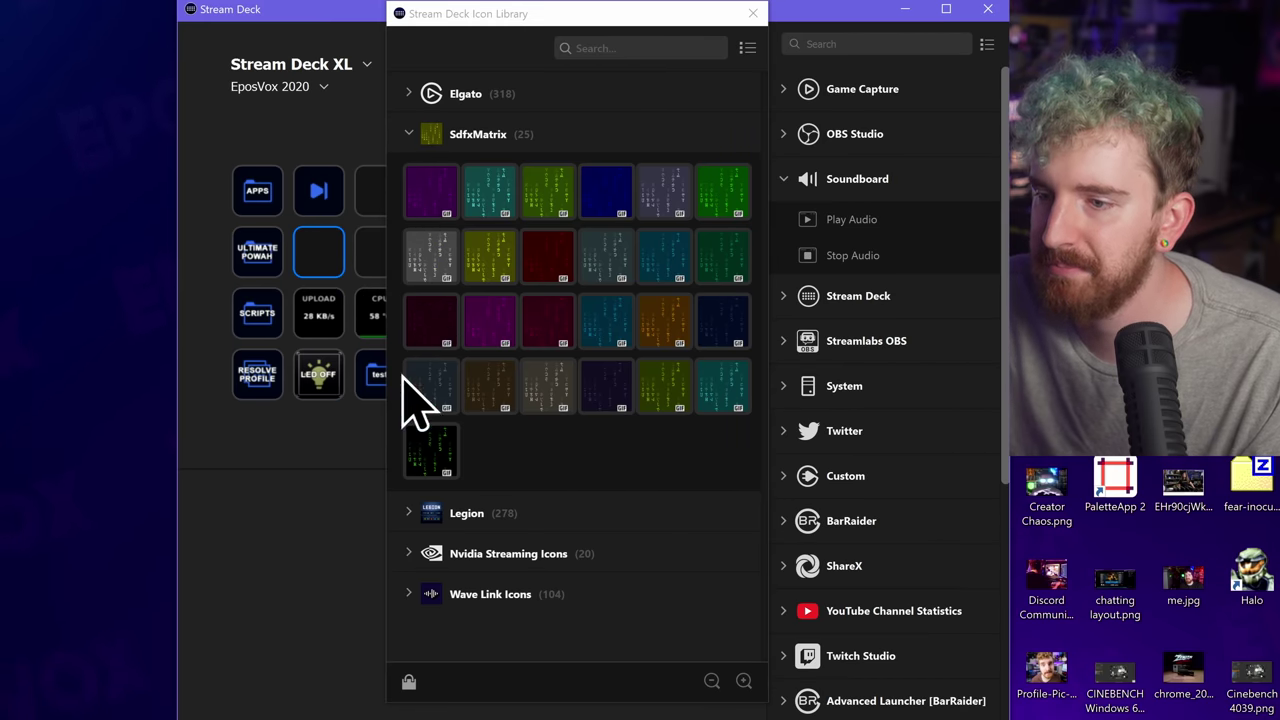
left_click(753, 13)
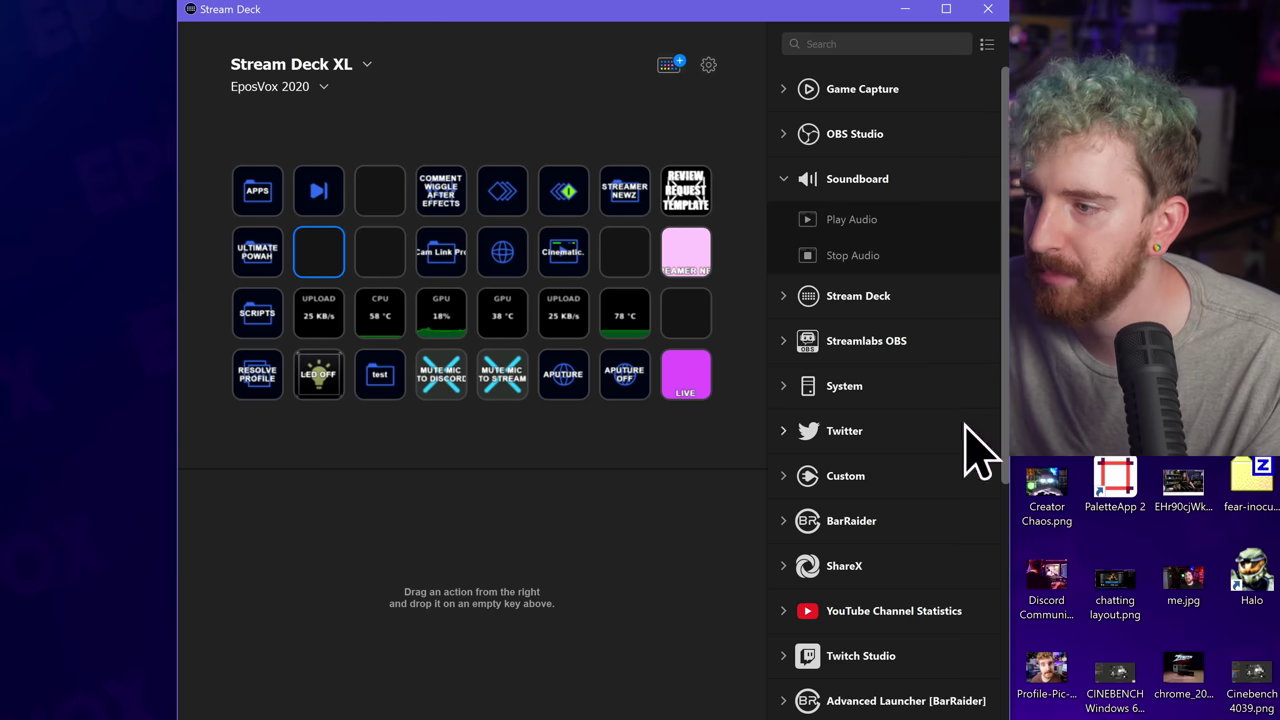
left_click_drag(860, 222, 384, 196)
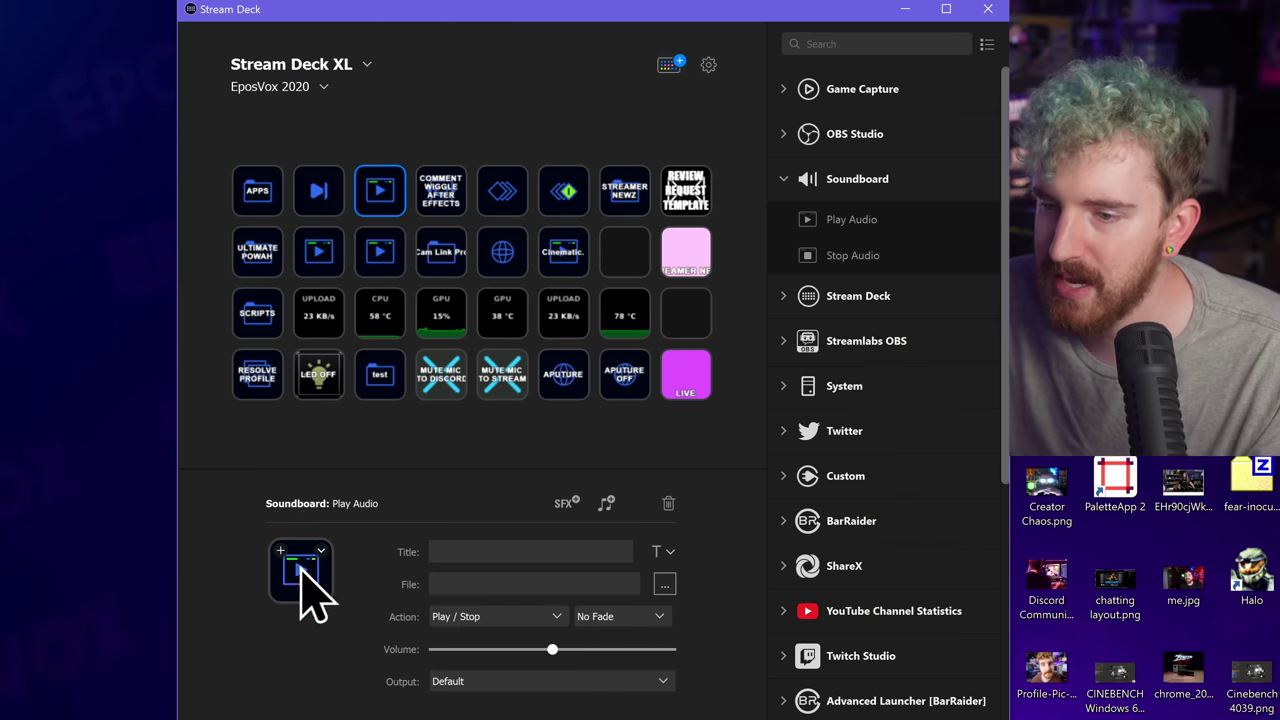
Step: Assign the SdfxMatrix black icon with green code to the Play Audio key in the first row
left_click(288, 575)
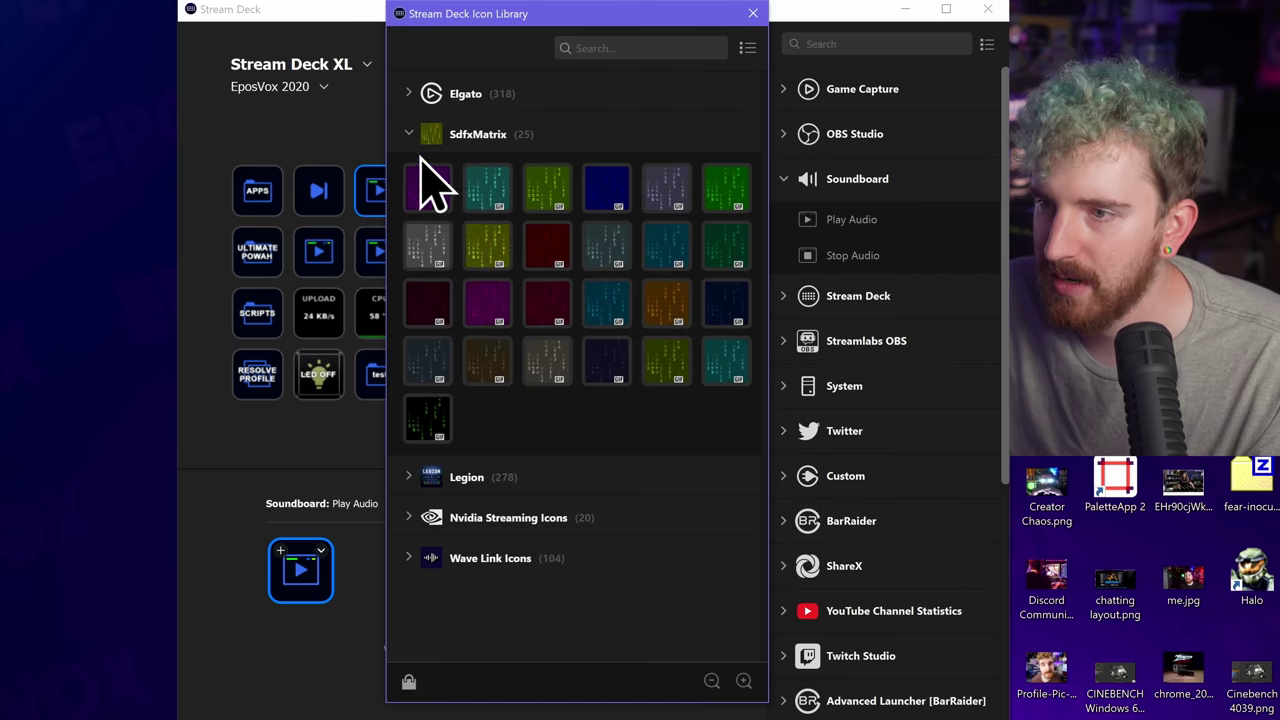
left_click(428, 418)
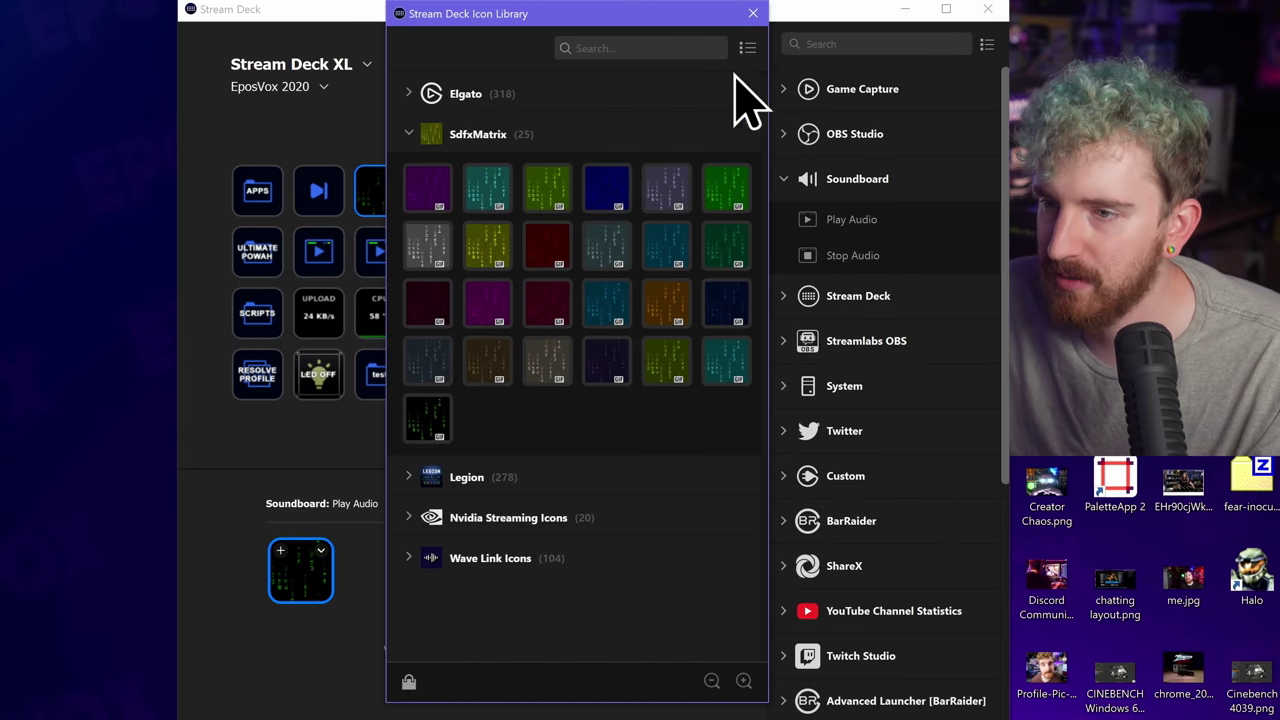
left_click(753, 13)
Step: Assign the bright green SdfxMatrix icon to the Play Audio key in the second row's third column
left_click(288, 575)
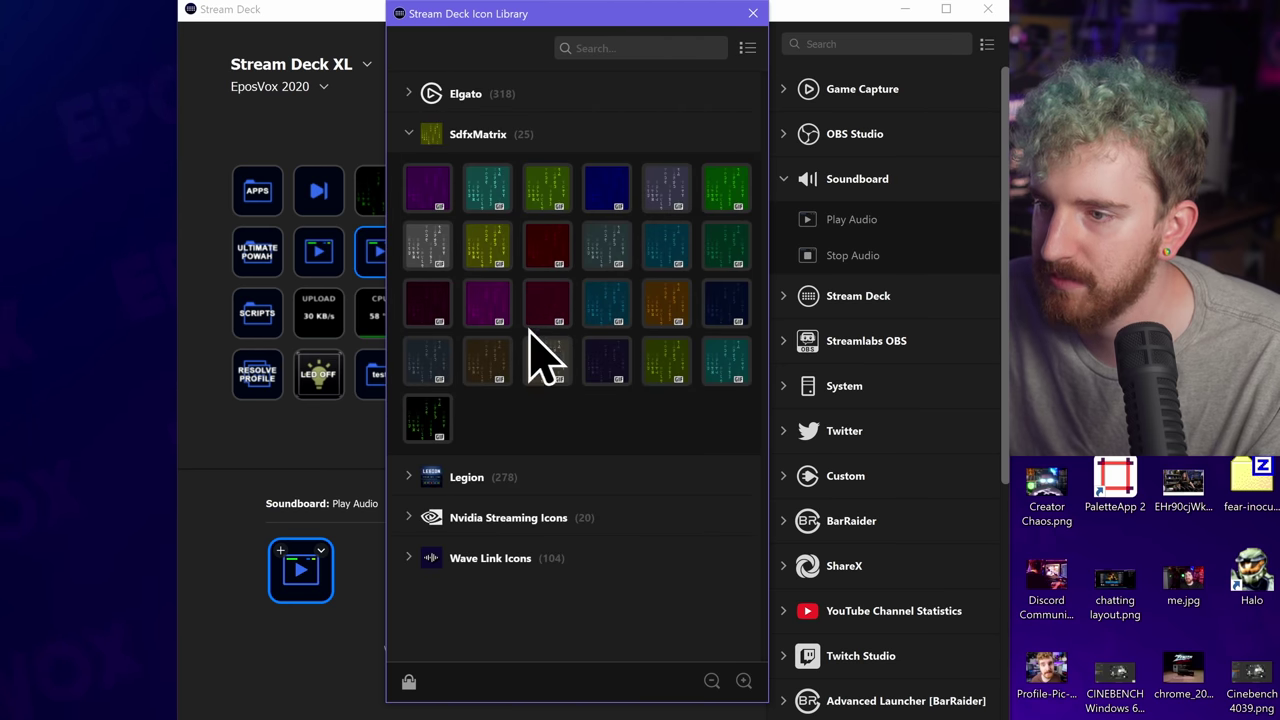
left_click(716, 188)
left_click(753, 13)
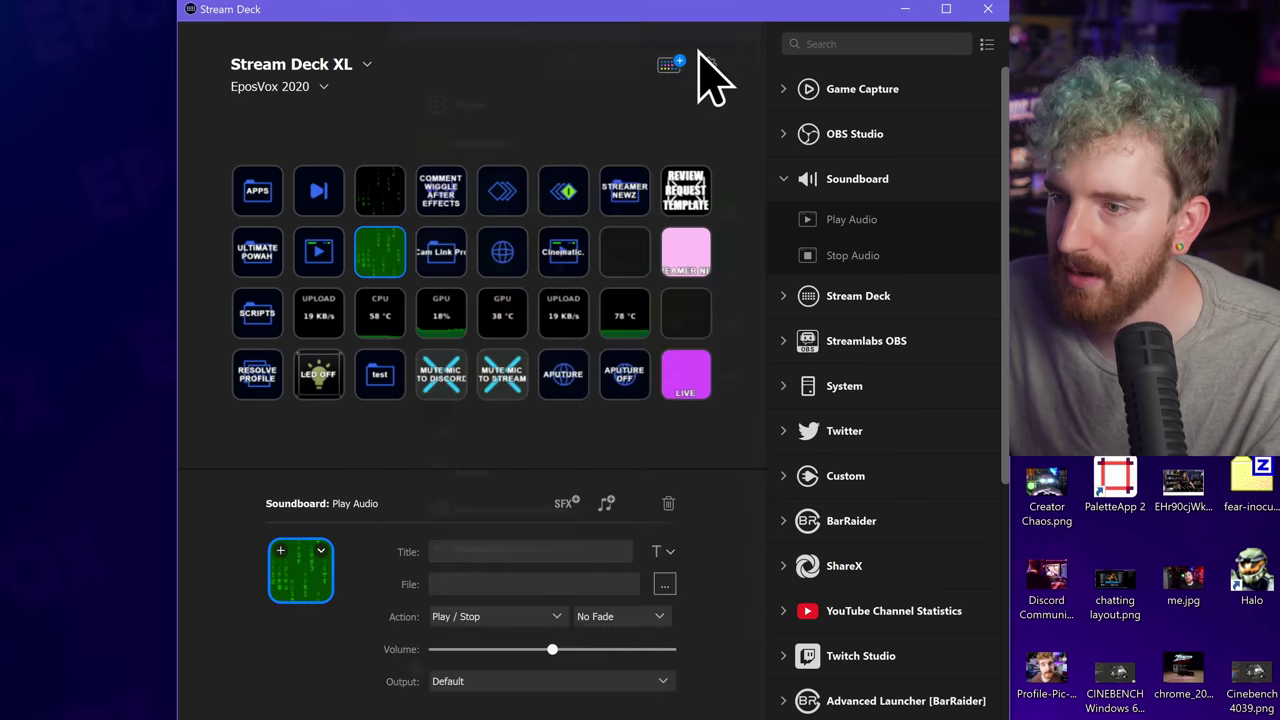
Step: Assign the dark purple SdfxMatrix icon to the Play Audio key in the second row's second column
left_click(316, 254)
left_click(280, 548)
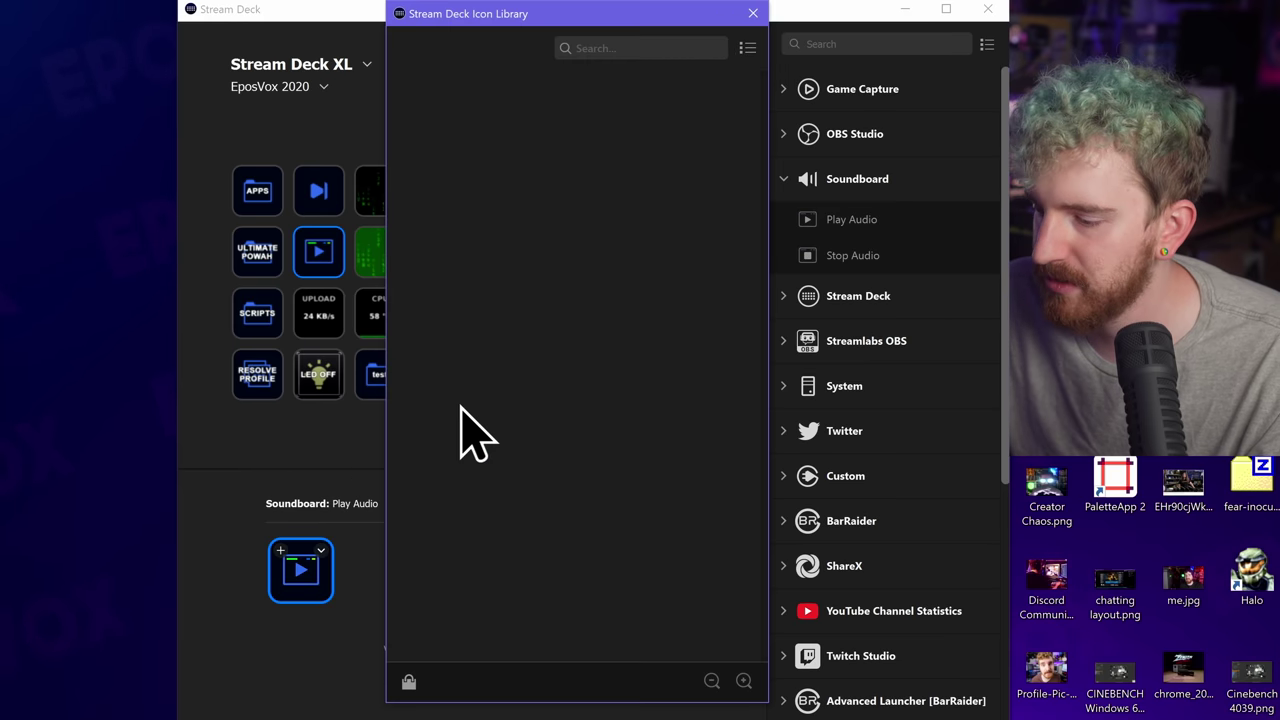
left_click(447, 196)
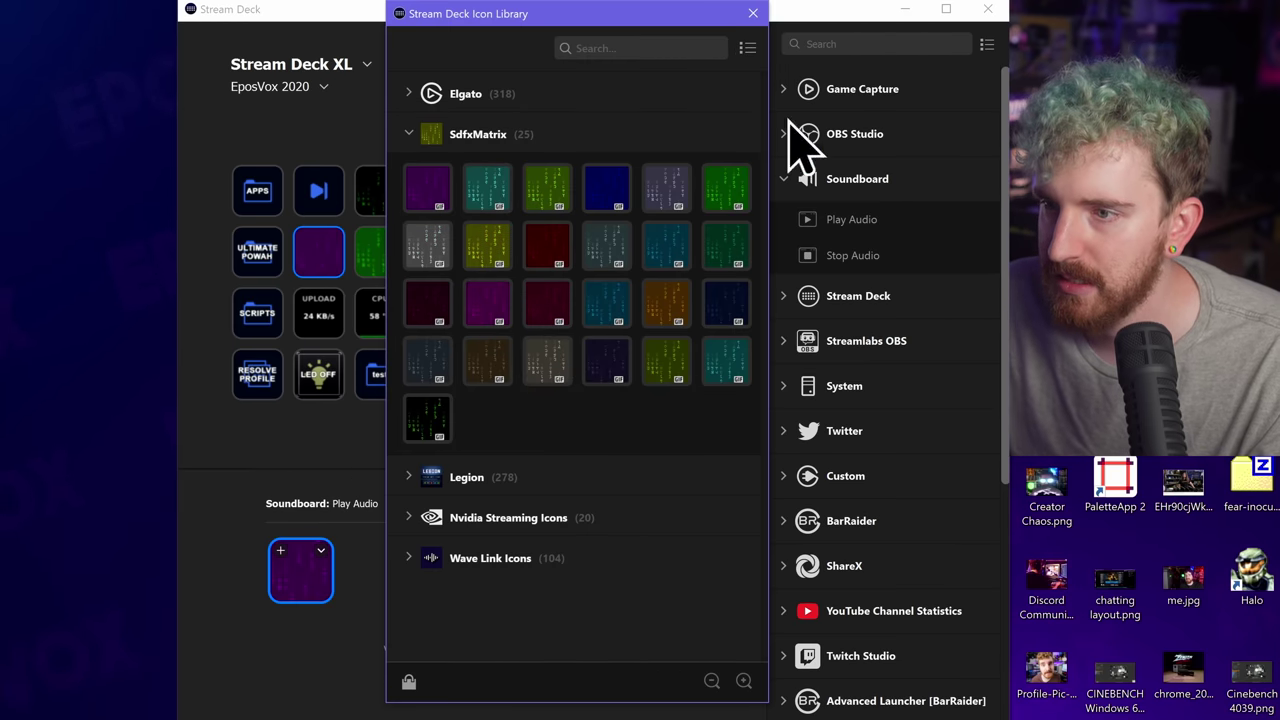
left_click(753, 13)
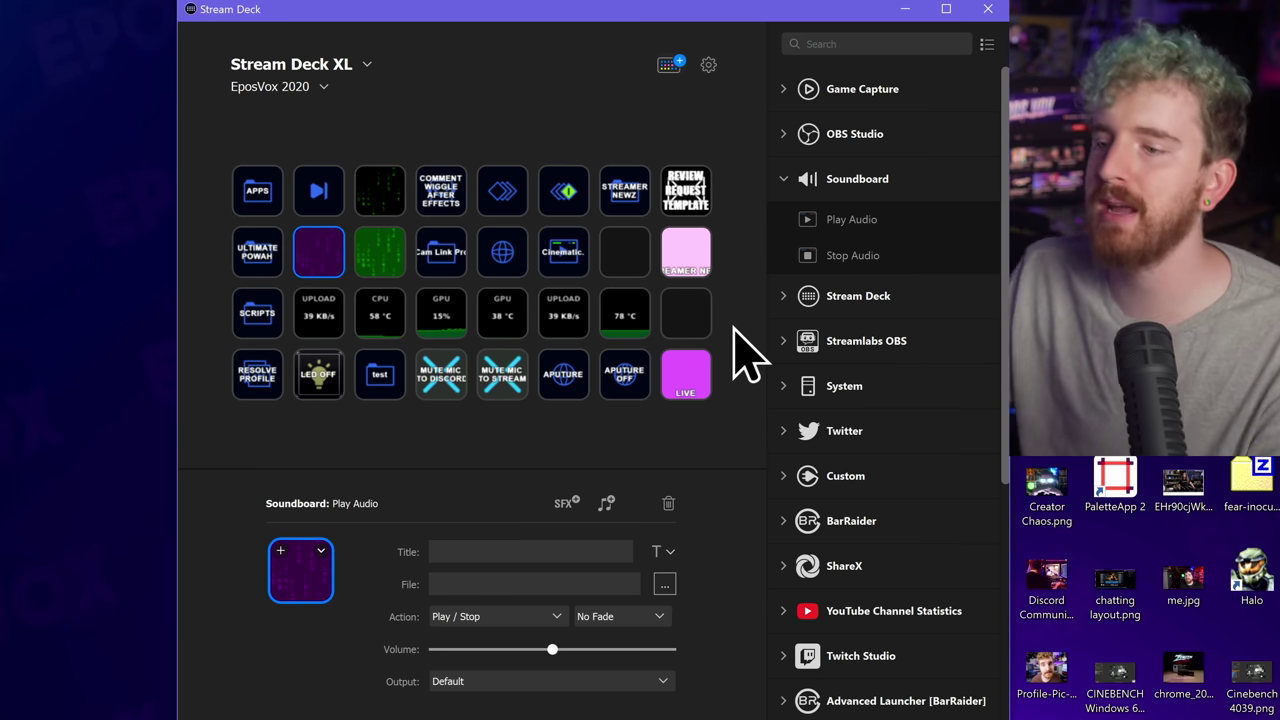
scroll(816, 360, "down", 3)
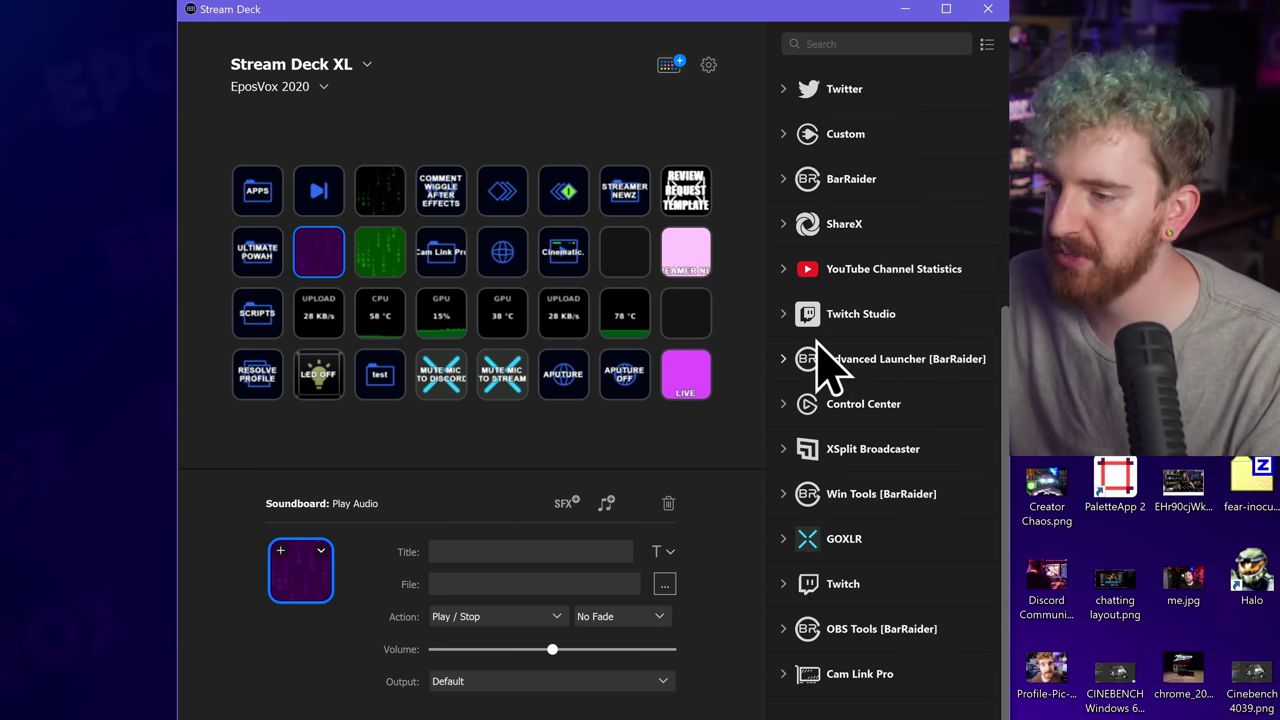
scroll(822, 362, "up", 3)
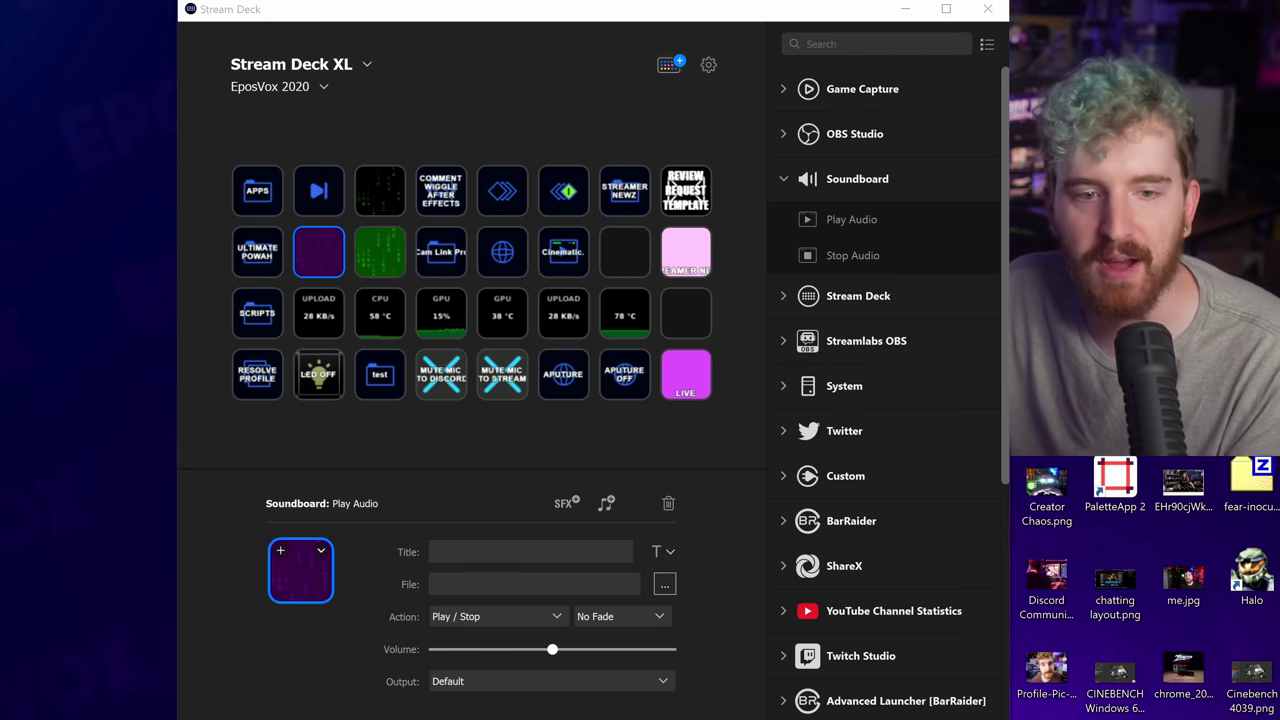